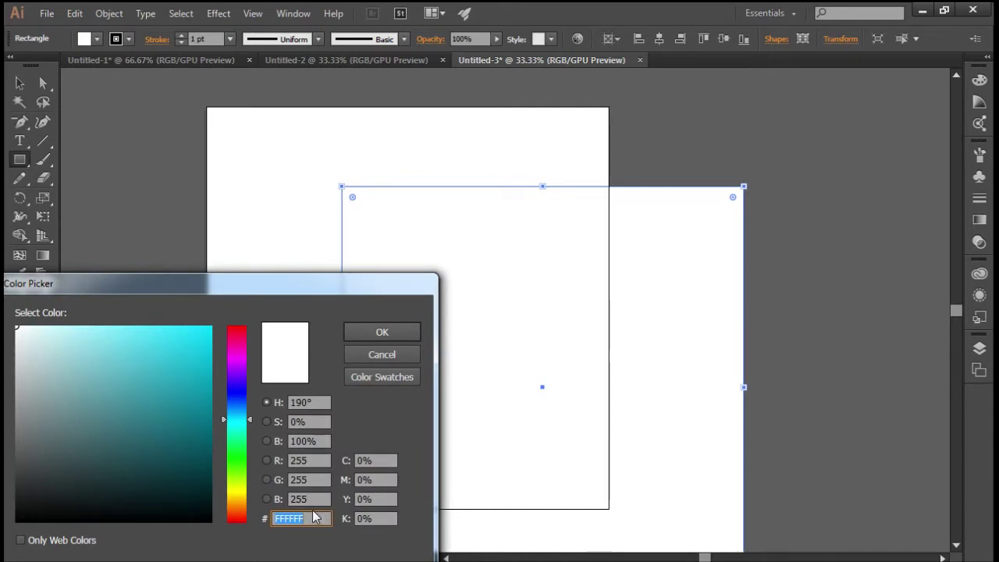
Step: Fill the selected square with colour 232843 and remove its stroke
{"action": "type", "text": "232843"}
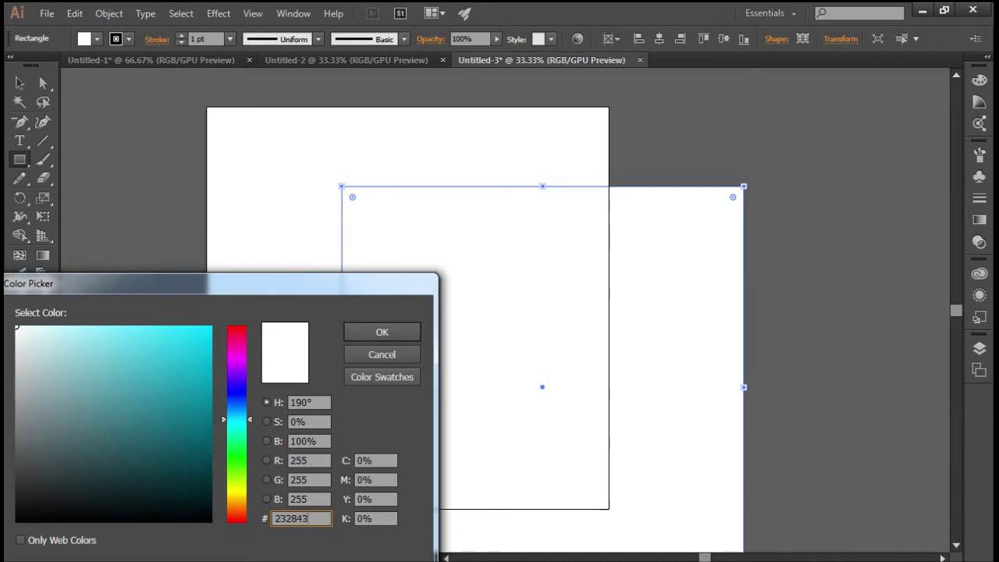
{"action": "left_click", "coordinate": [381, 332]}
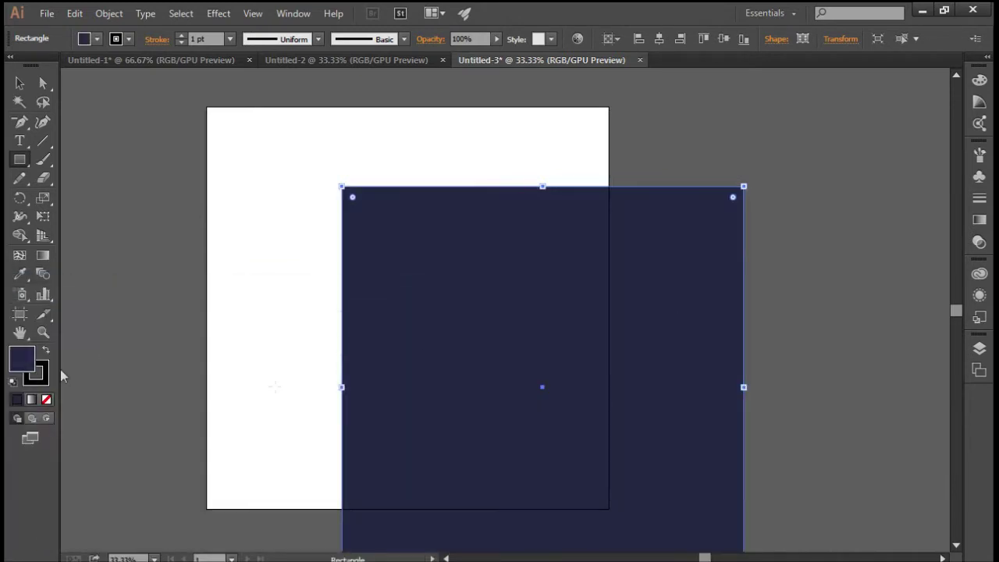
{"action": "left_click", "coordinate": [45, 383]}
{"action": "left_click", "coordinate": [46, 400]}
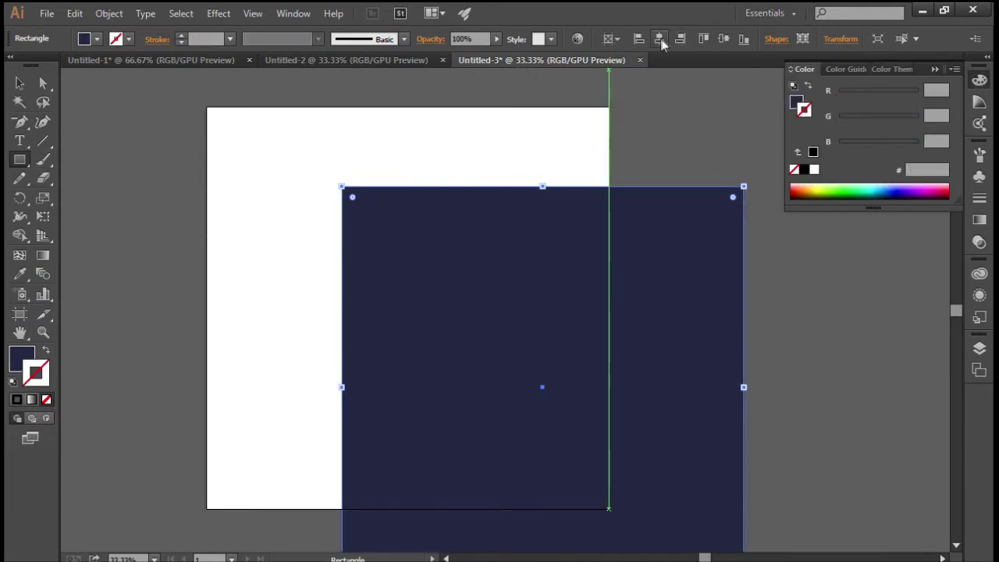
Step: Center the dark square horizontally and vertically on the artboard and lock it within Layer 1
{"action": "left_click", "coordinate": [659, 38]}
{"action": "left_click", "coordinate": [723, 39]}
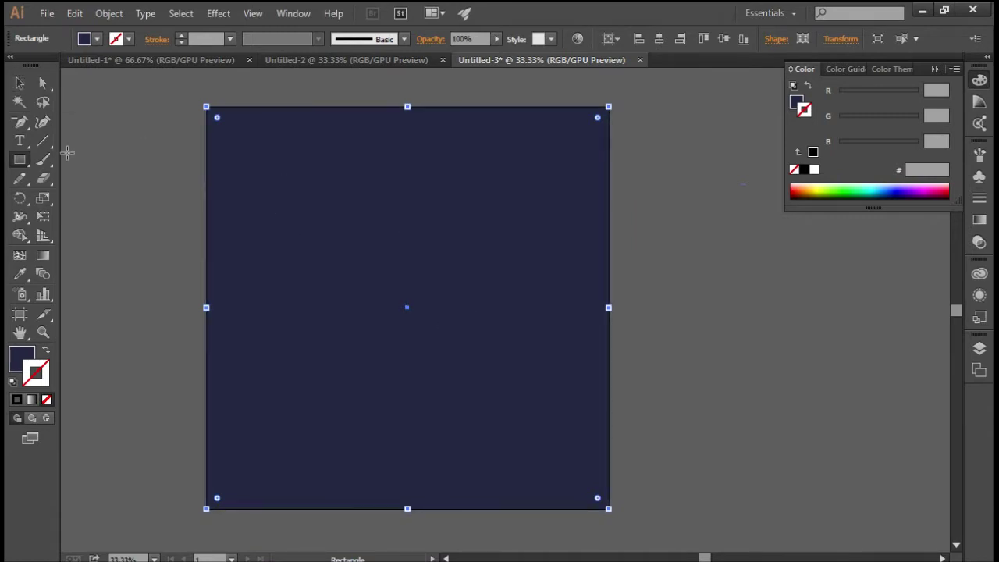
{"action": "left_click", "coordinate": [45, 127]}
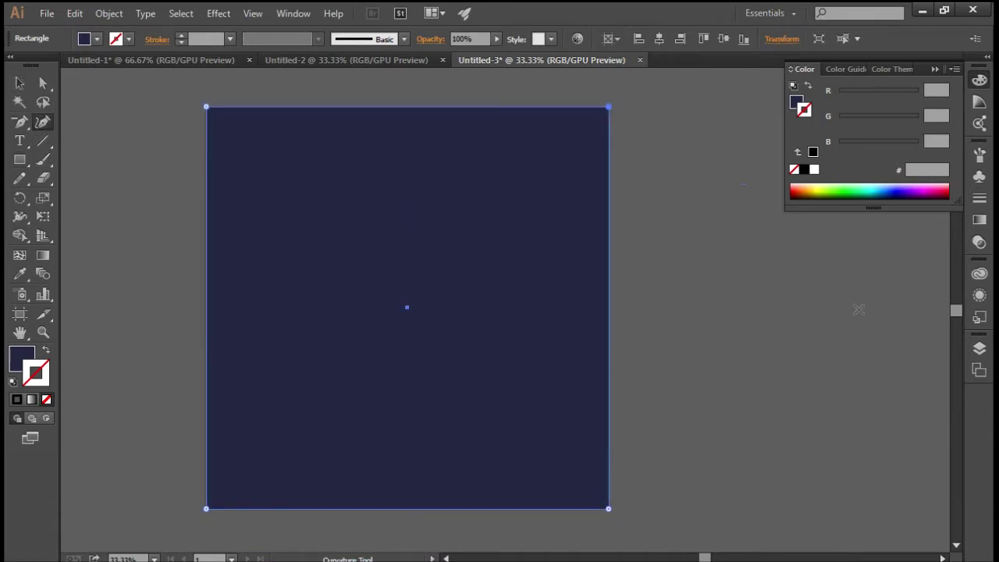
{"action": "left_click", "coordinate": [980, 351]}
{"action": "left_click", "coordinate": [980, 351]}
{"action": "left_click", "coordinate": [980, 352]}
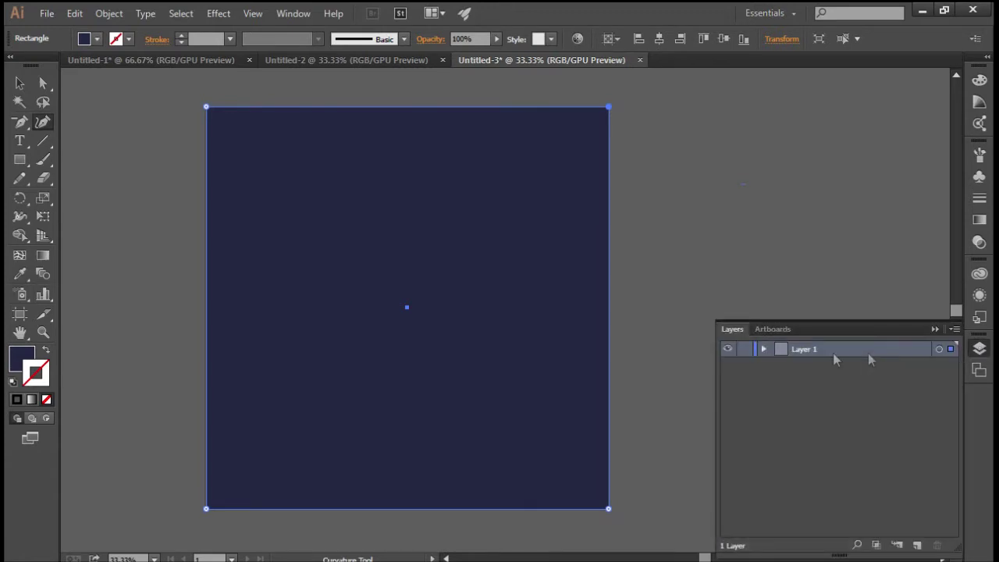
{"action": "left_click", "coordinate": [763, 350]}
{"action": "left_click", "coordinate": [744, 365]}
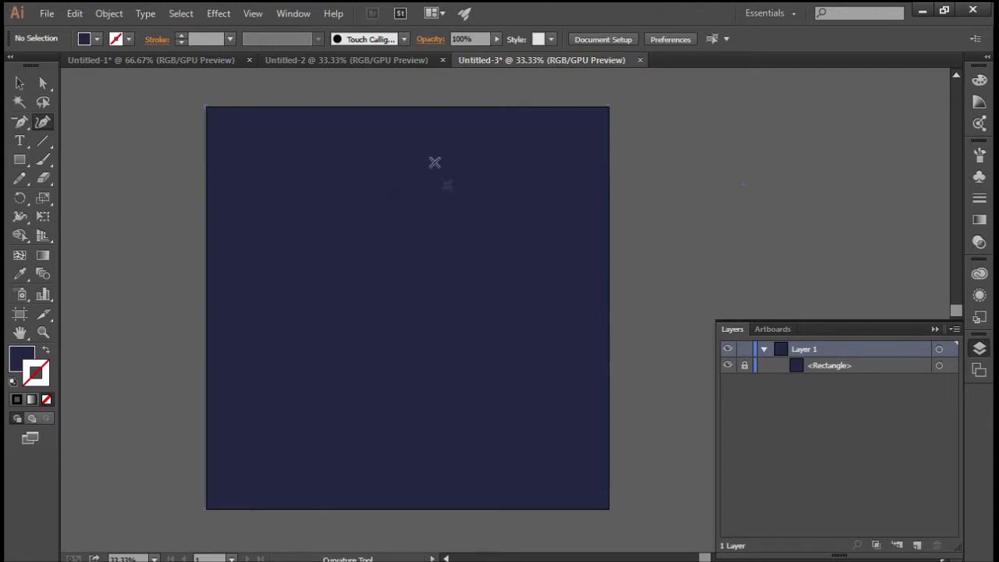
Step: Draw an open, vertical S-shaped path with four points down the middle of the square using the Curvature tool
{"action": "left_click", "coordinate": [406, 204]}
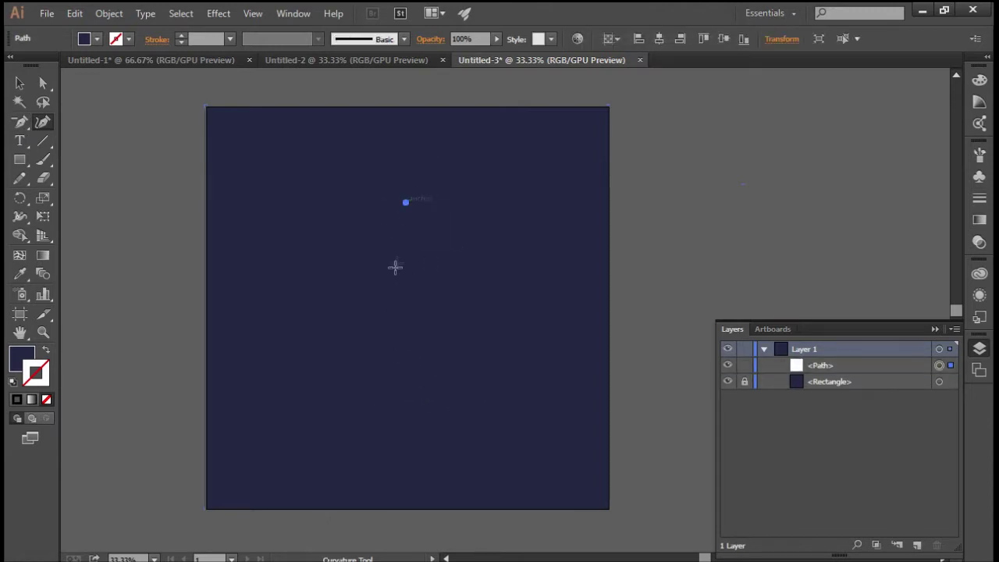
{"action": "left_click", "coordinate": [391, 286]}
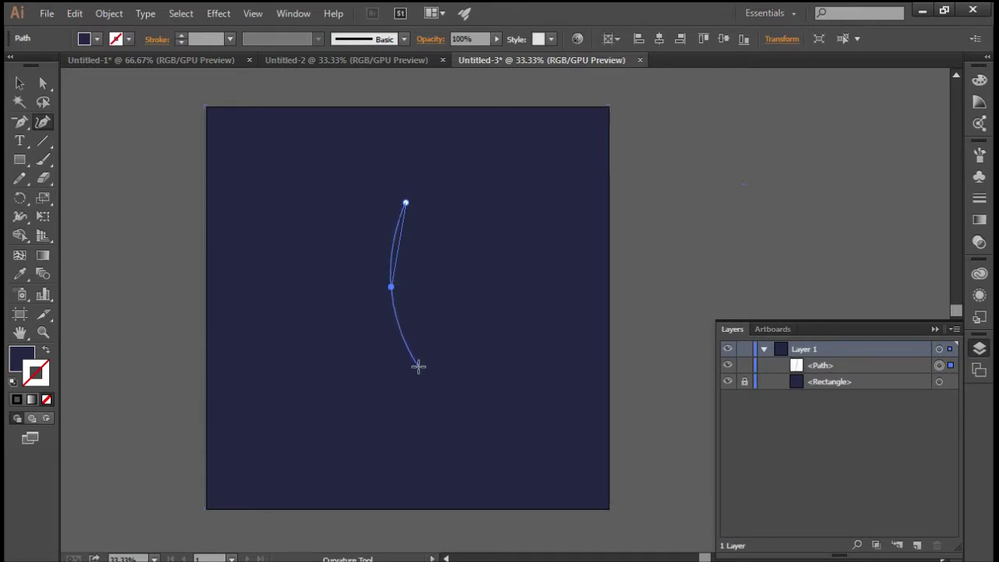
{"action": "left_click", "coordinate": [417, 358]}
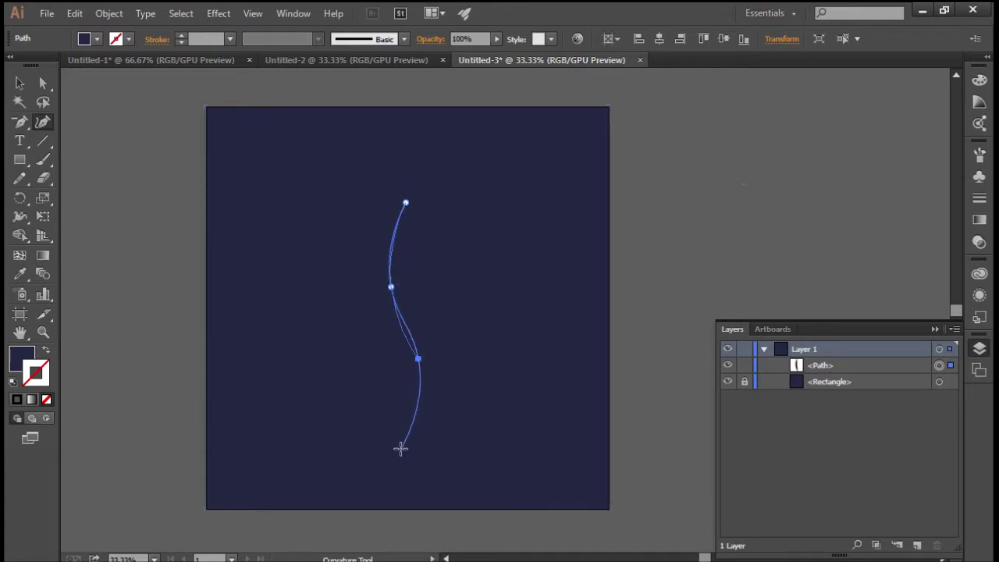
{"action": "key", "text": "Escape"}
{"action": "left_click", "coordinate": [405, 450]}
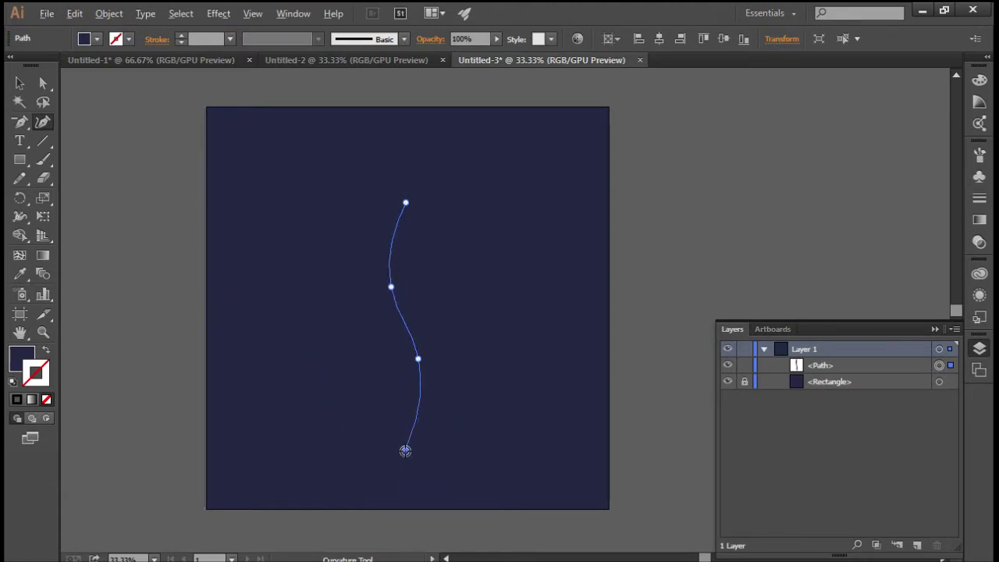
Step: Apply the large round Touch Calligraphic brush to the S-shaped path with a 3 pt stroke weight
{"action": "left_click", "coordinate": [20, 83]}
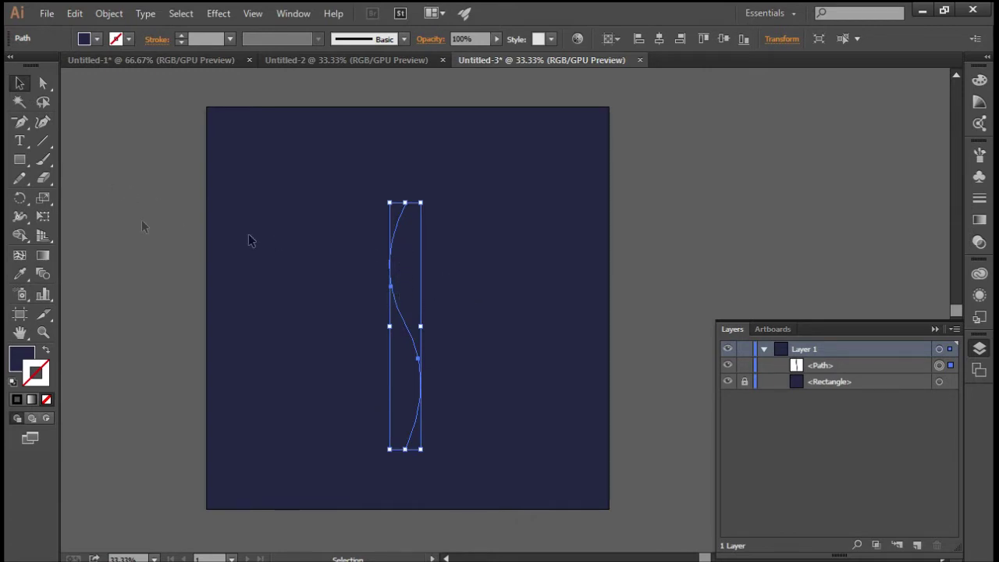
{"action": "left_click", "coordinate": [403, 39]}
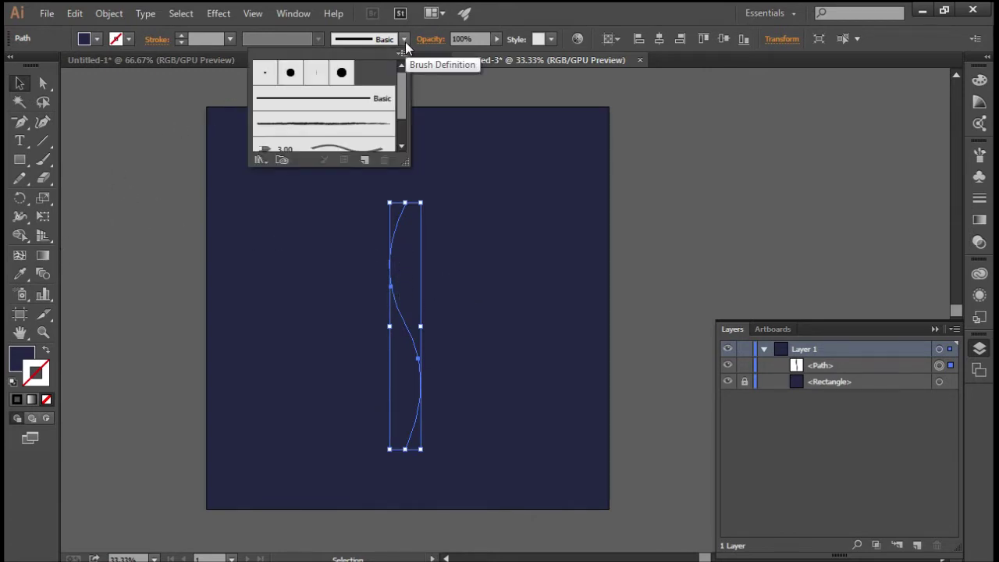
{"action": "left_click", "coordinate": [343, 72]}
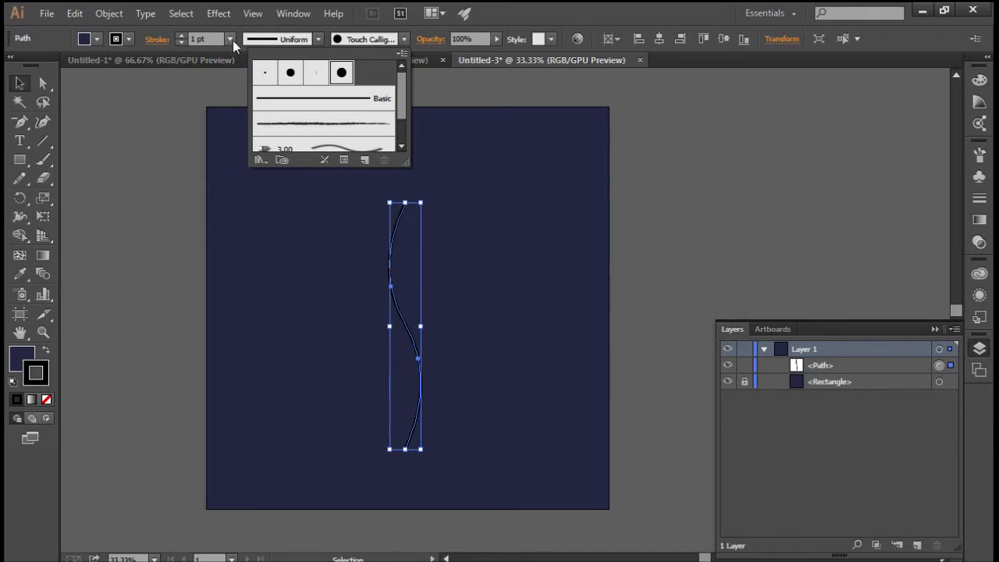
{"action": "left_click", "coordinate": [231, 39]}
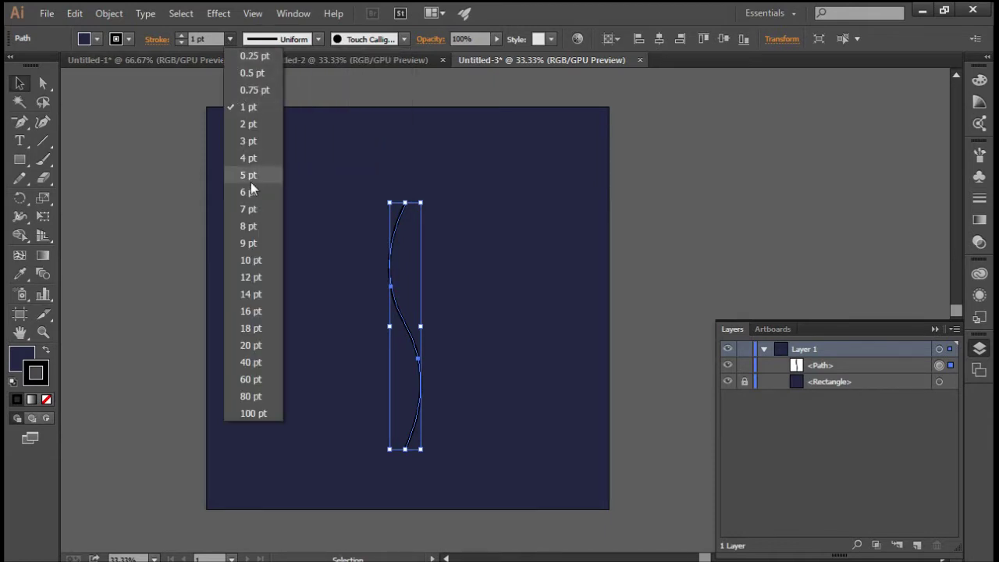
{"action": "left_click", "coordinate": [253, 143]}
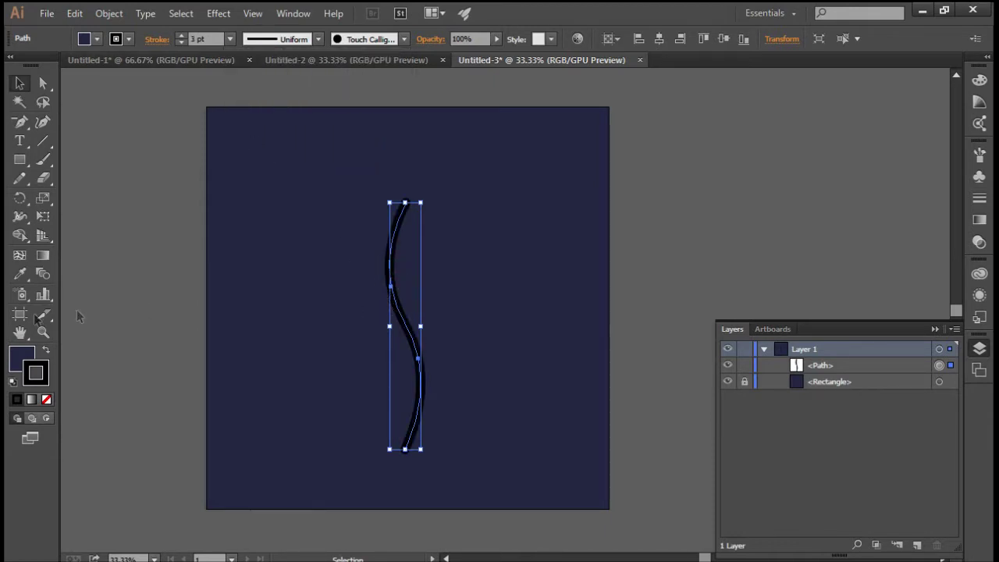
Step: Set the S-shaped path's stroke colour to light blue 98DBF7 and deselect it
{"action": "double_click", "coordinate": [36, 373]}
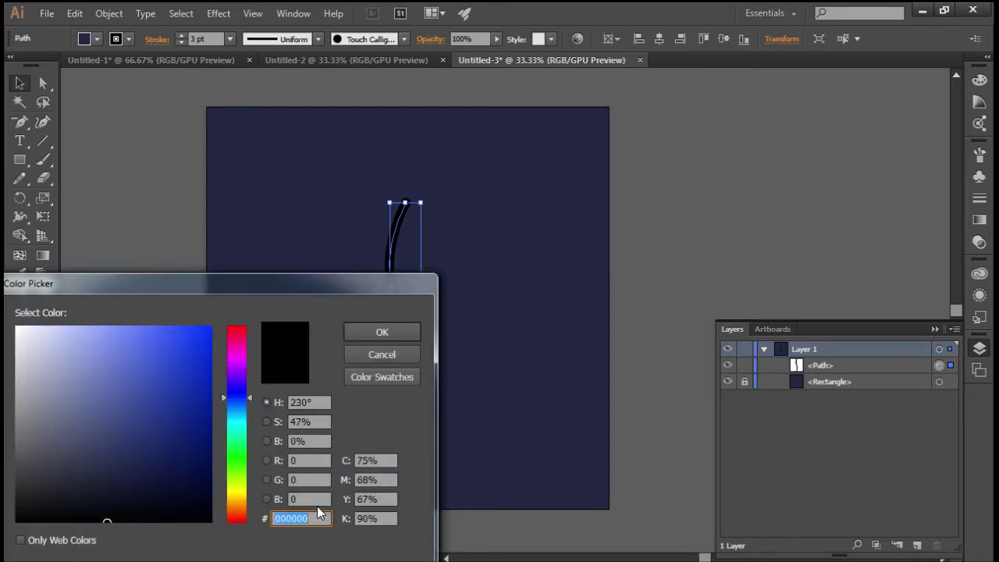
{"action": "type", "text": "98DBF7"}
{"action": "left_click", "coordinate": [381, 332]}
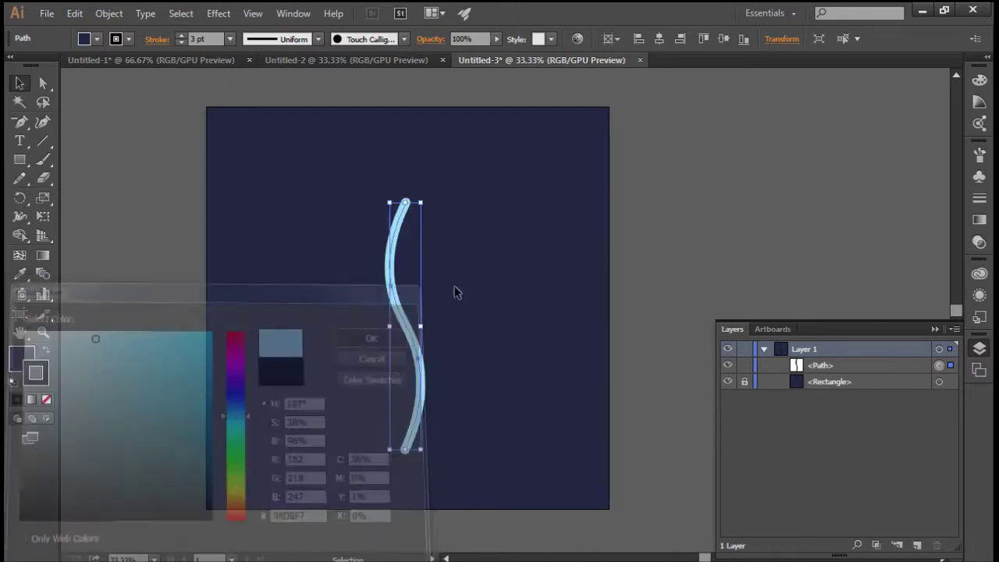
{"action": "left_click", "coordinate": [508, 315]}
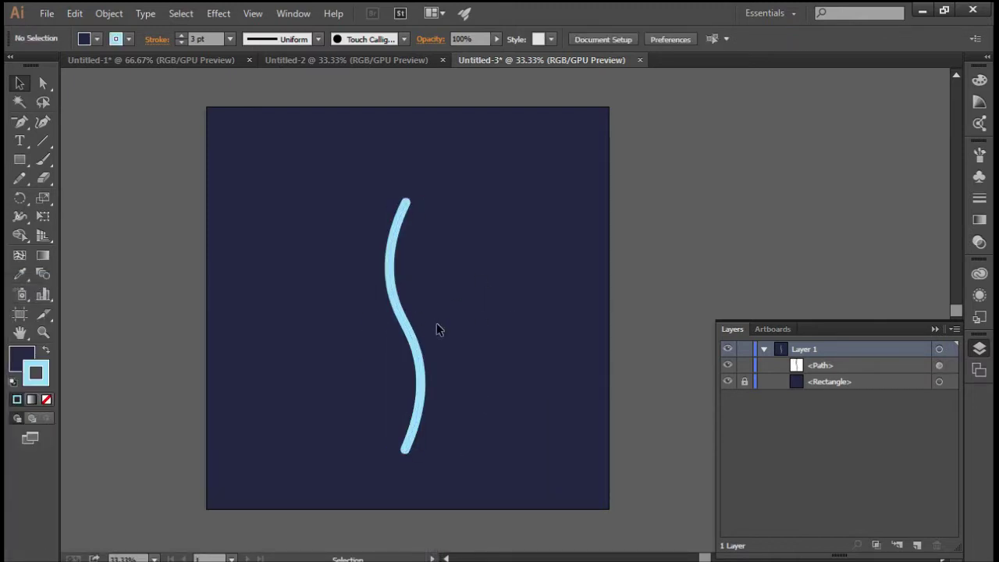
{"action": "left_click_drag", "start_coordinate": [438, 414], "coordinate": [327, 184]}
{"action": "left_click", "coordinate": [505, 338]}
Step: Create a 200 px by 200 px circle beside the S-shaped path with the Ellipse tool
{"action": "left_click_drag", "start_coordinate": [20, 159], "coordinate": [65, 198]}
{"action": "left_click", "coordinate": [280, 249]}
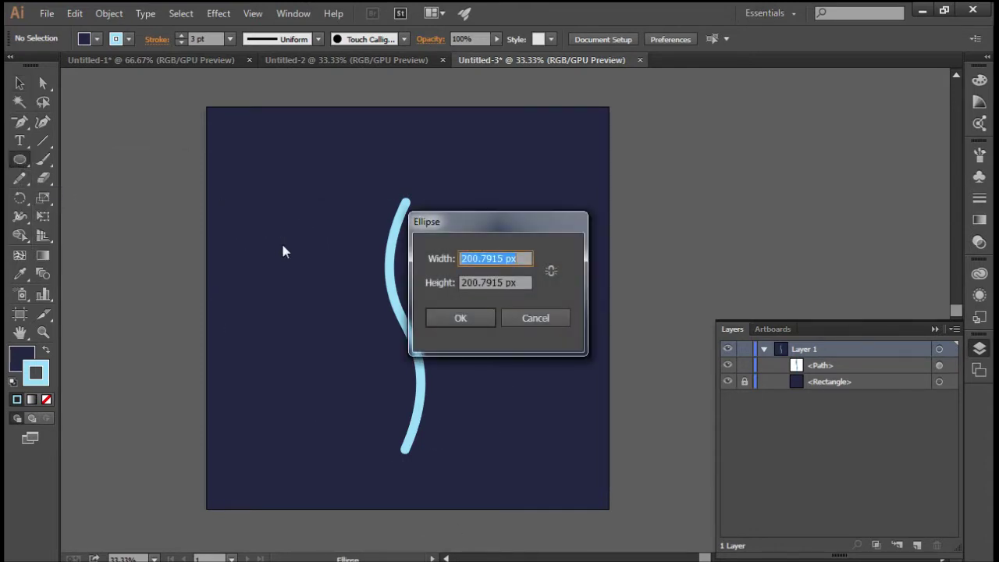
{"action": "type", "text": "2"}
{"action": "key", "text": "Tab"}
{"action": "type", "text": "200"}
{"action": "key", "text": "Return"}
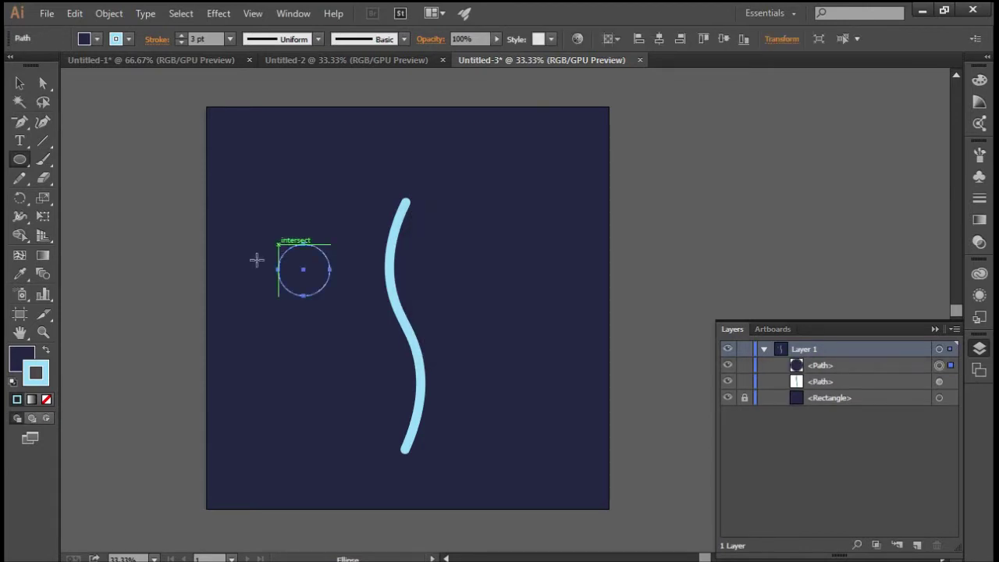
Step: Remove the circle's light blue stroke and give it a blue 133AE2 stroke instead
{"action": "left_click", "coordinate": [46, 399]}
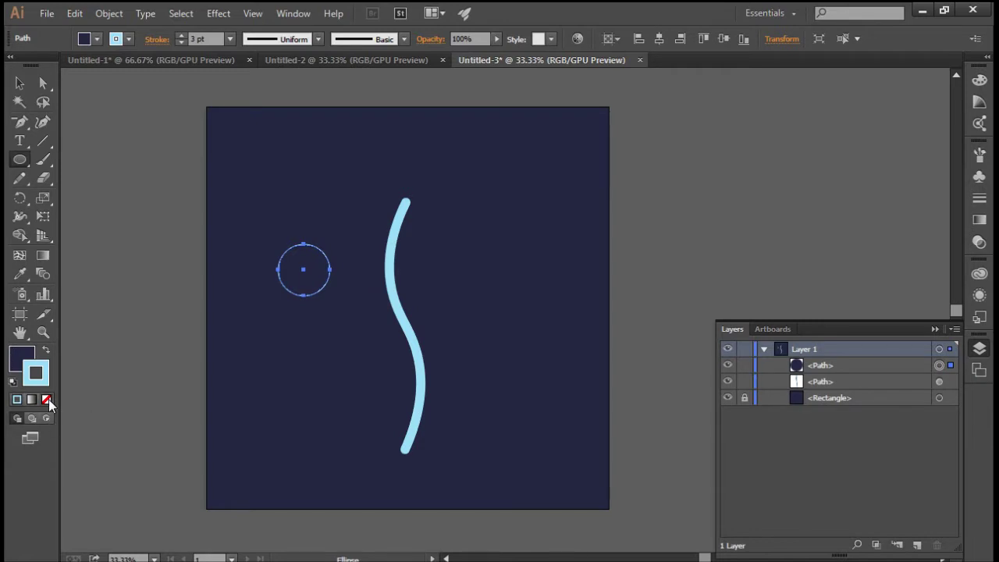
{"action": "left_click", "coordinate": [17, 361]}
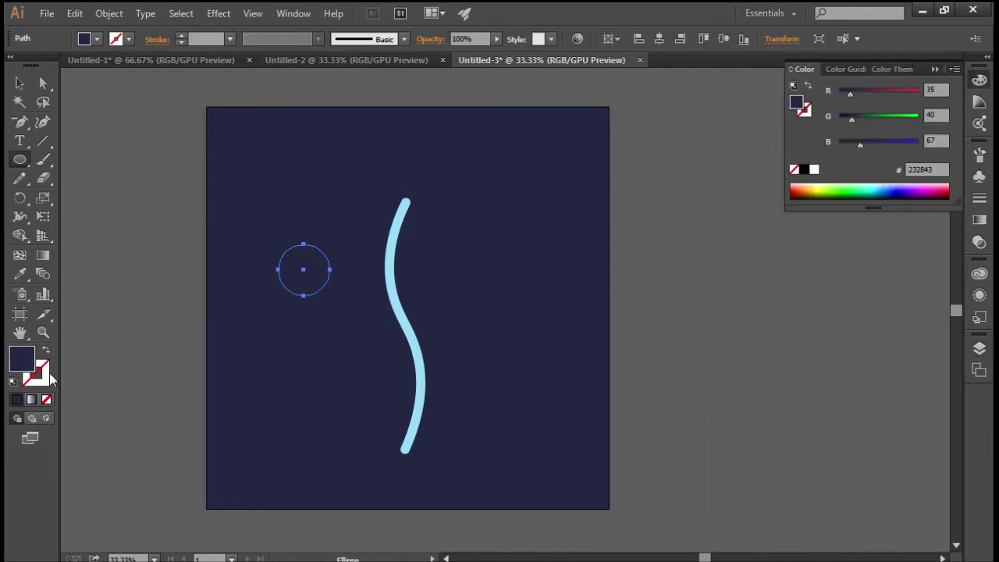
{"action": "left_click", "coordinate": [47, 376]}
{"action": "left_click", "coordinate": [17, 400]}
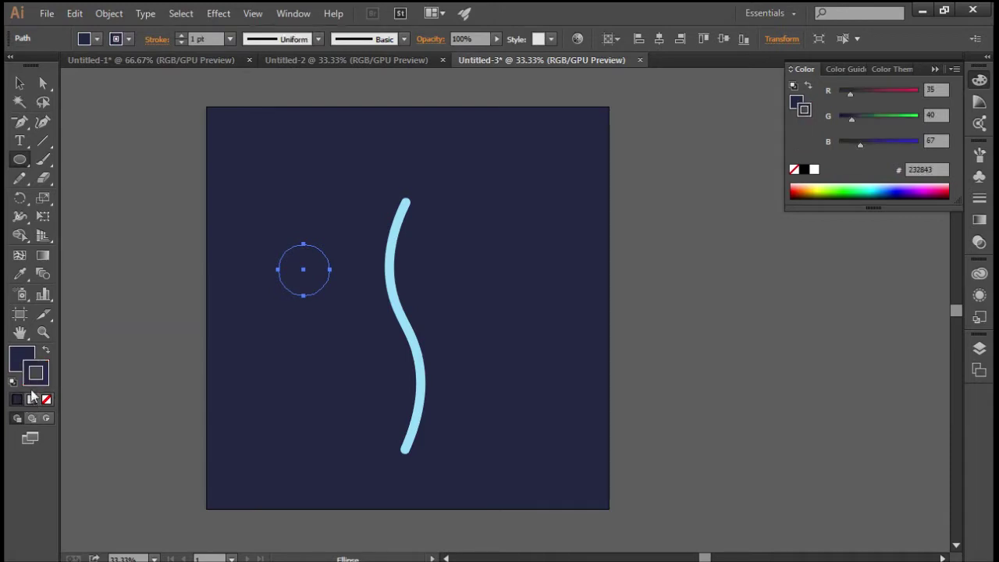
{"action": "double_click", "coordinate": [43, 384]}
{"action": "left_click", "coordinate": [192, 348]}
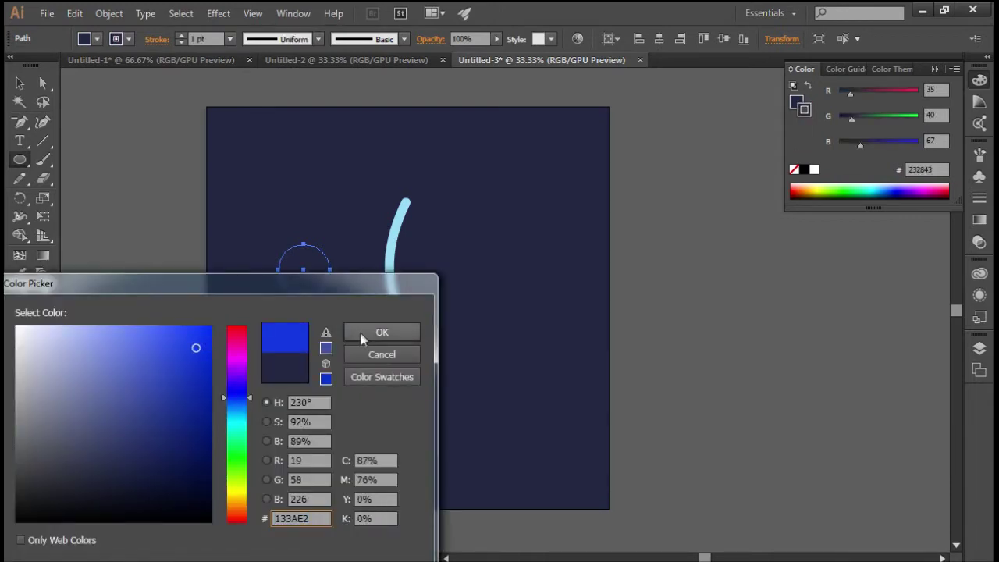
{"action": "left_click", "coordinate": [395, 331]}
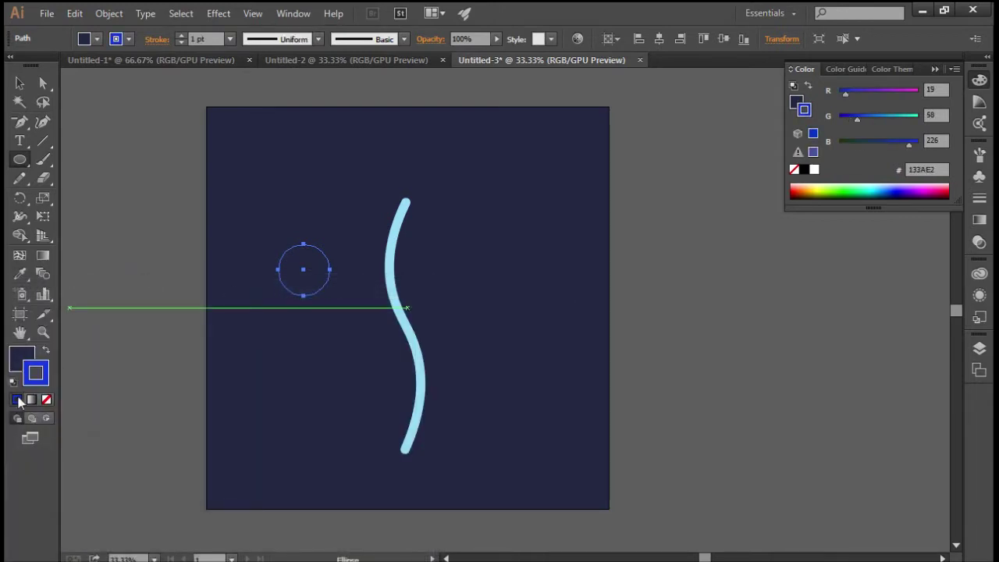
Step: Set the circle's stroke colour to bright green 14E03B and deselect it
{"action": "double_click", "coordinate": [42, 386]}
{"action": "left_click", "coordinate": [233, 450]}
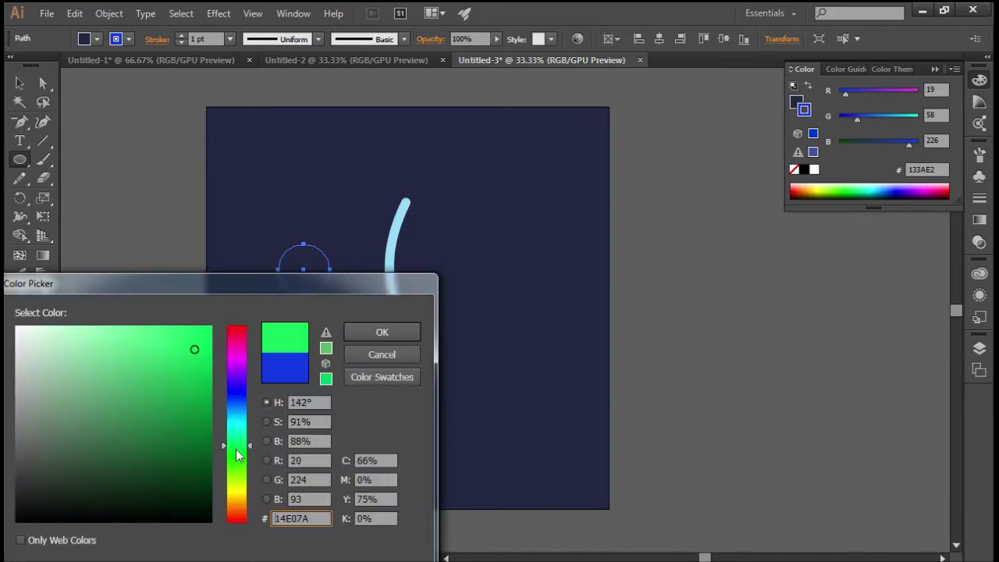
{"action": "left_click", "coordinate": [382, 330]}
{"action": "key", "text": "v"}
{"action": "left_click", "coordinate": [221, 178]}
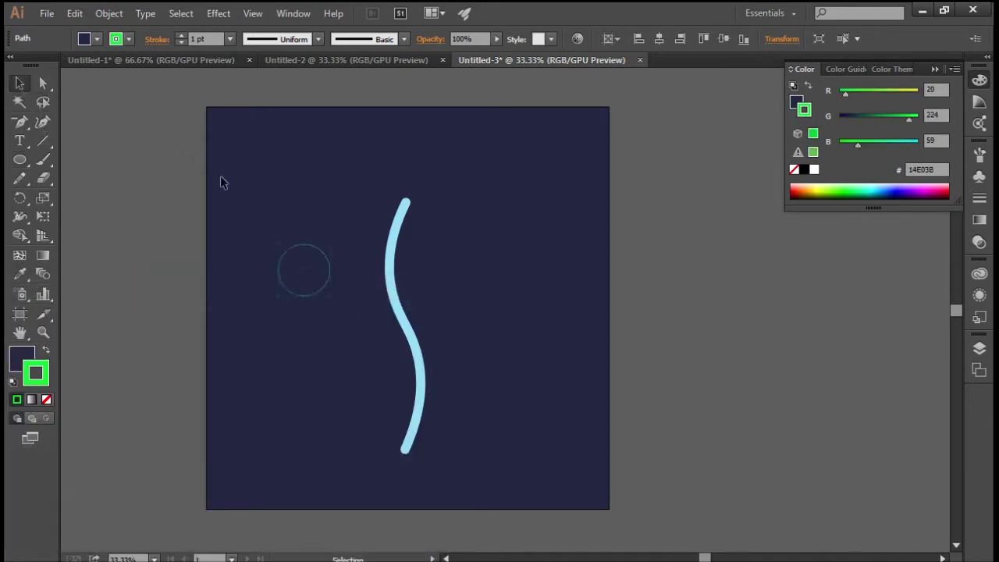
Step: Center the circle horizontally and vertically on the artboard
{"action": "left_click", "coordinate": [322, 287]}
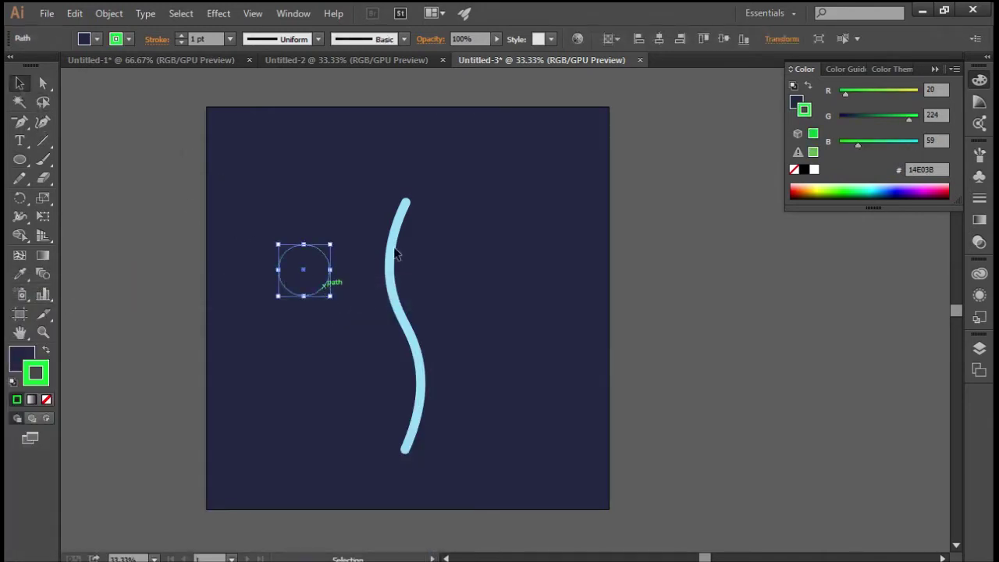
{"action": "left_click", "coordinate": [659, 39]}
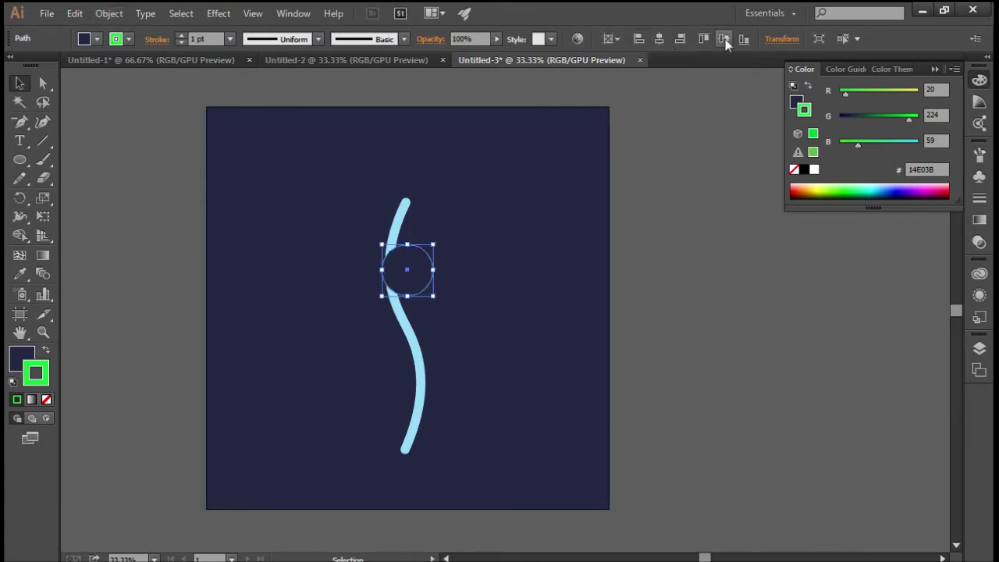
{"action": "left_click", "coordinate": [724, 39]}
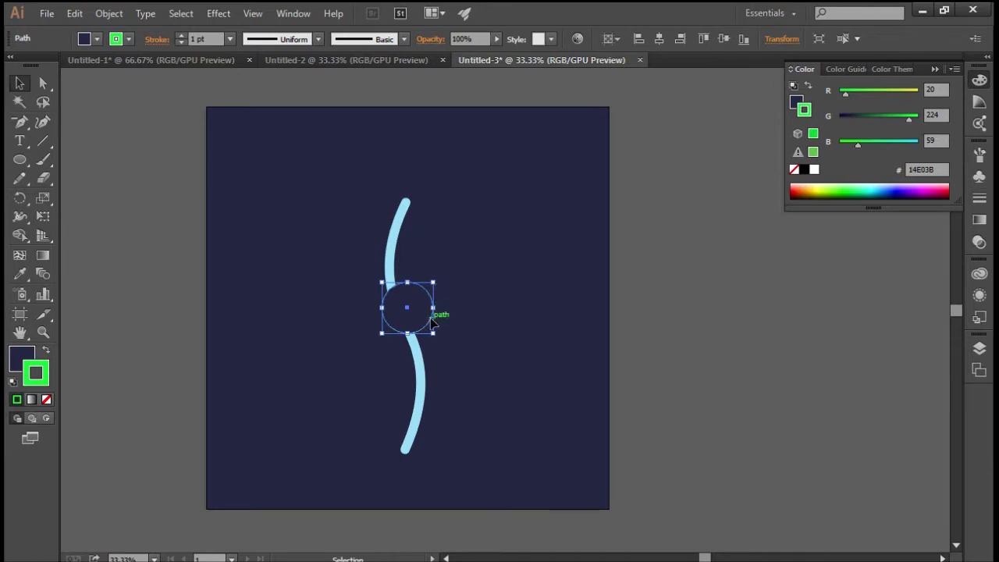
Step: Center the light blue S-shaped path vertically and horizontally on the artboard
{"action": "left_click", "coordinate": [405, 211]}
{"action": "left_click", "coordinate": [704, 39]}
{"action": "left_click", "coordinate": [723, 39]}
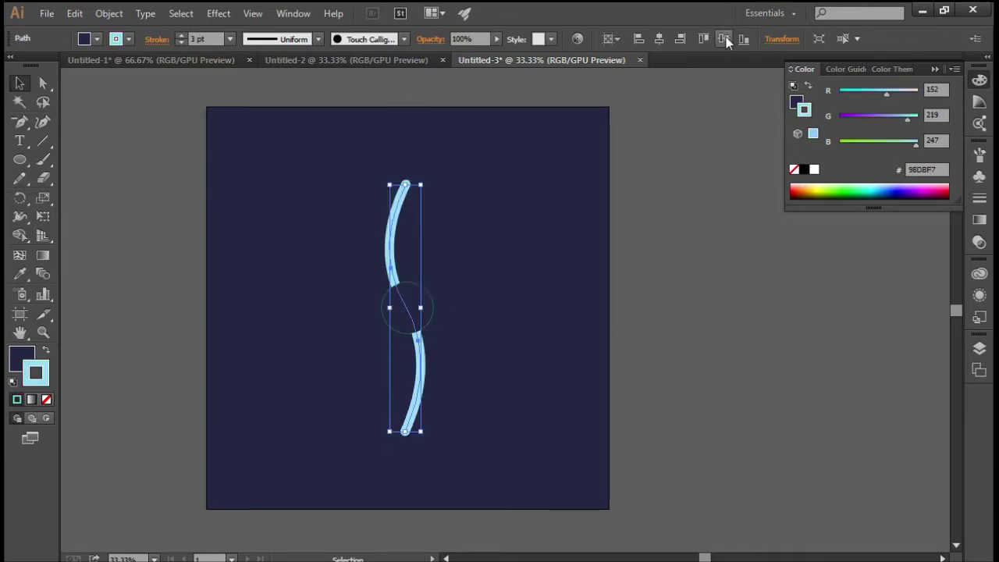
{"action": "left_click", "coordinate": [663, 38]}
{"action": "left_click", "coordinate": [429, 258]}
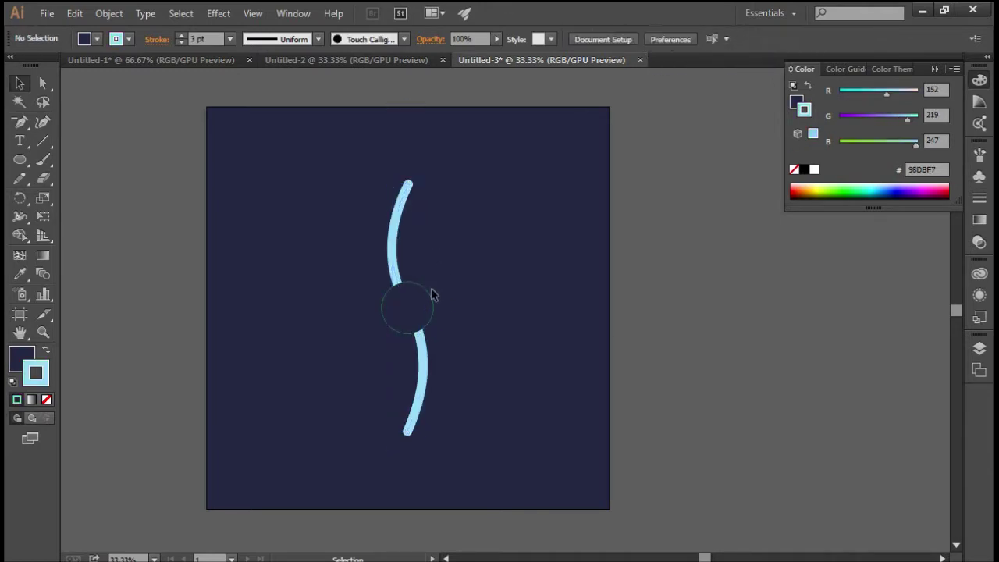
Step: Remove the fill from the centered circle, keeping only its green stroke
{"action": "left_click", "coordinate": [433, 295]}
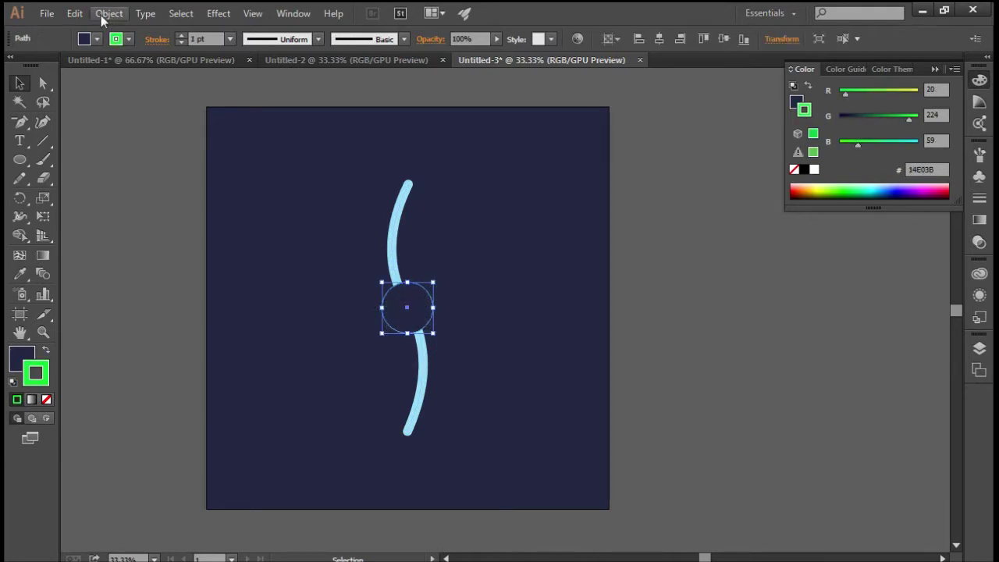
{"action": "left_click", "coordinate": [102, 18]}
{"action": "left_click", "coordinate": [101, 19]}
{"action": "left_click", "coordinate": [15, 360]}
{"action": "left_click", "coordinate": [47, 399]}
{"action": "left_click", "coordinate": [179, 301]}
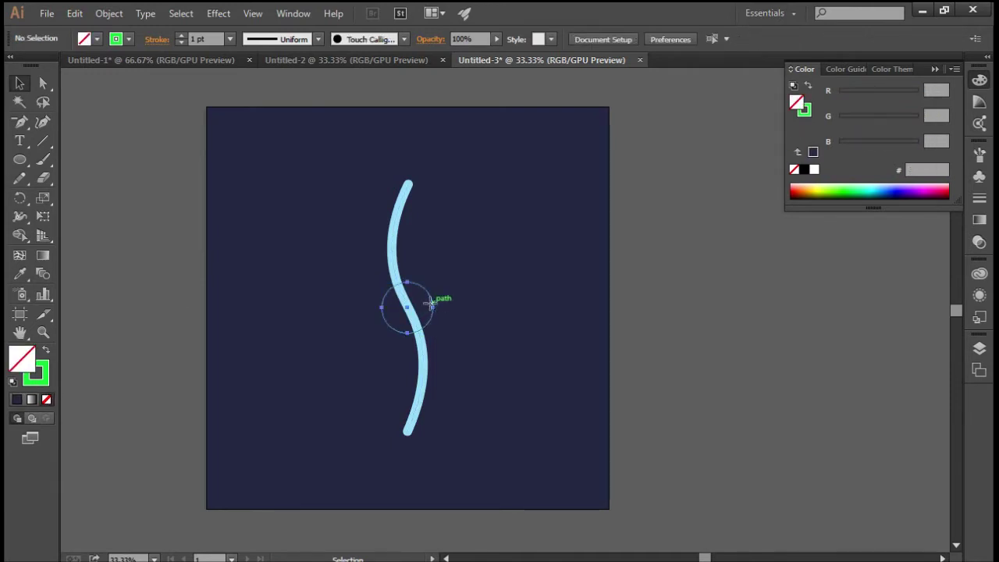
Step: Offset the centered circle's path outward by 70 px with miter joins
{"action": "left_click", "coordinate": [433, 303]}
{"action": "left_click", "coordinate": [114, 17]}
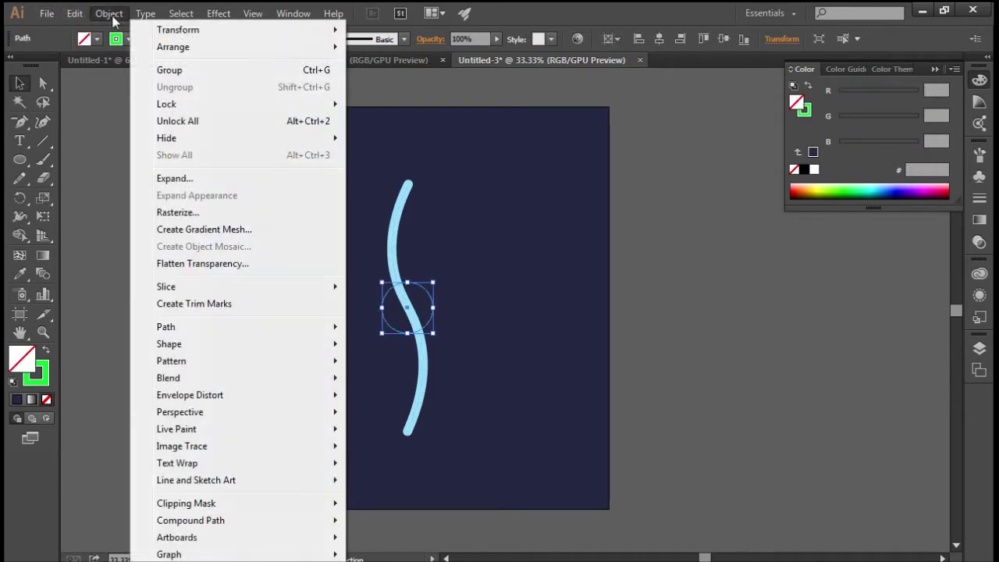
{"action": "mouse_move", "coordinate": [184, 337]}
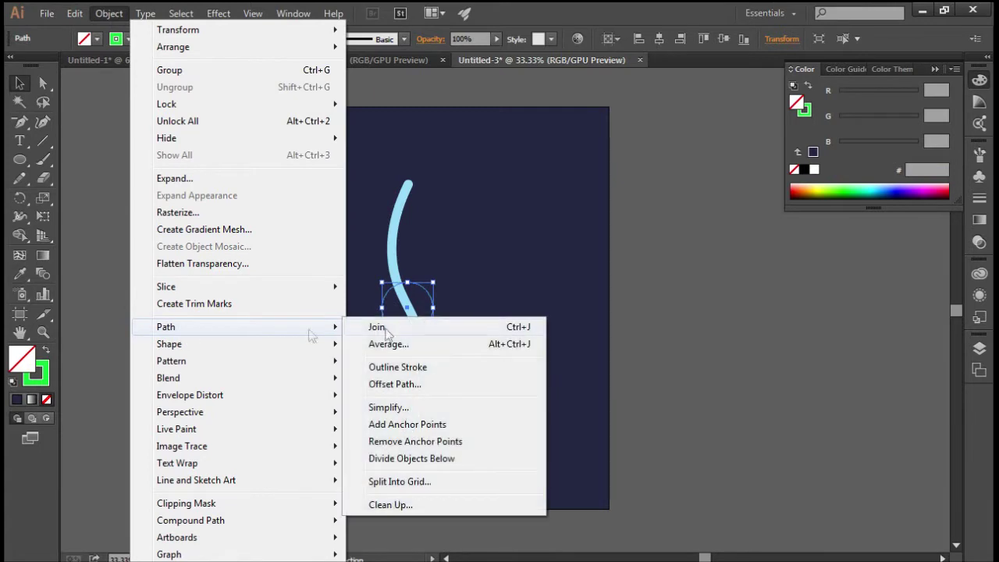
{"action": "left_click", "coordinate": [406, 386]}
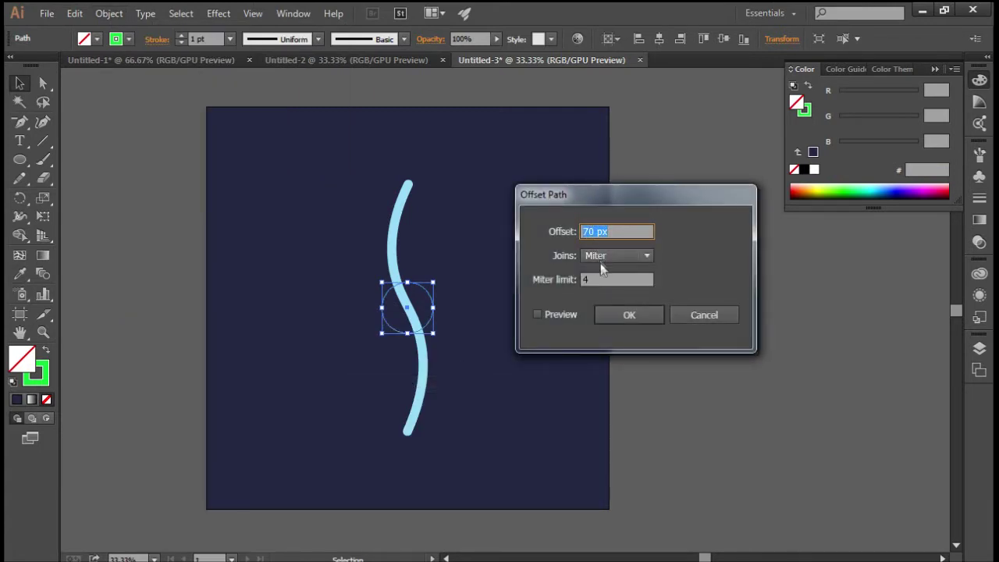
{"action": "left_click", "coordinate": [628, 315]}
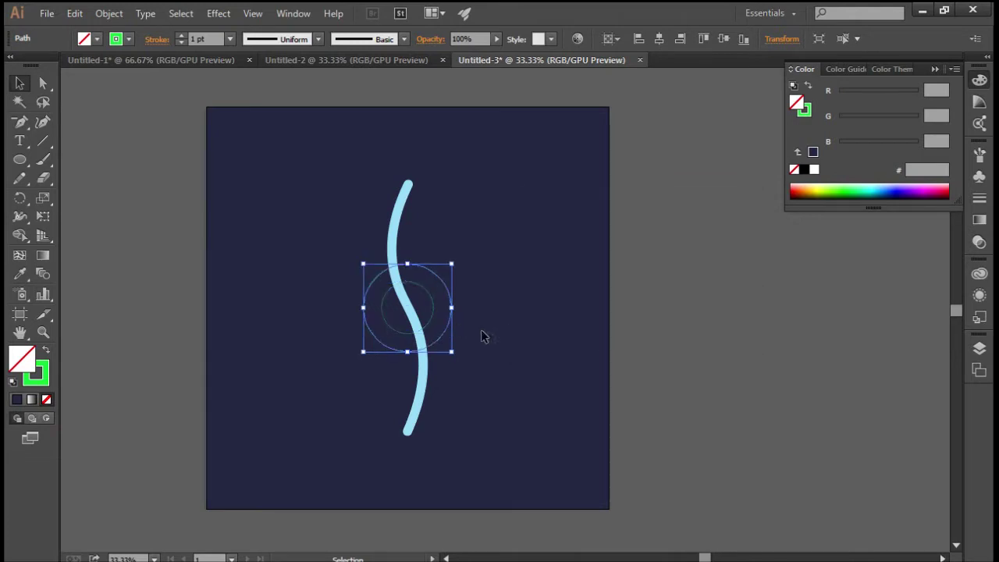
Step: Offset the second circle outward by 70 px to add a third concentric circle
{"action": "left_click", "coordinate": [113, 9]}
{"action": "mouse_move", "coordinate": [193, 328]}
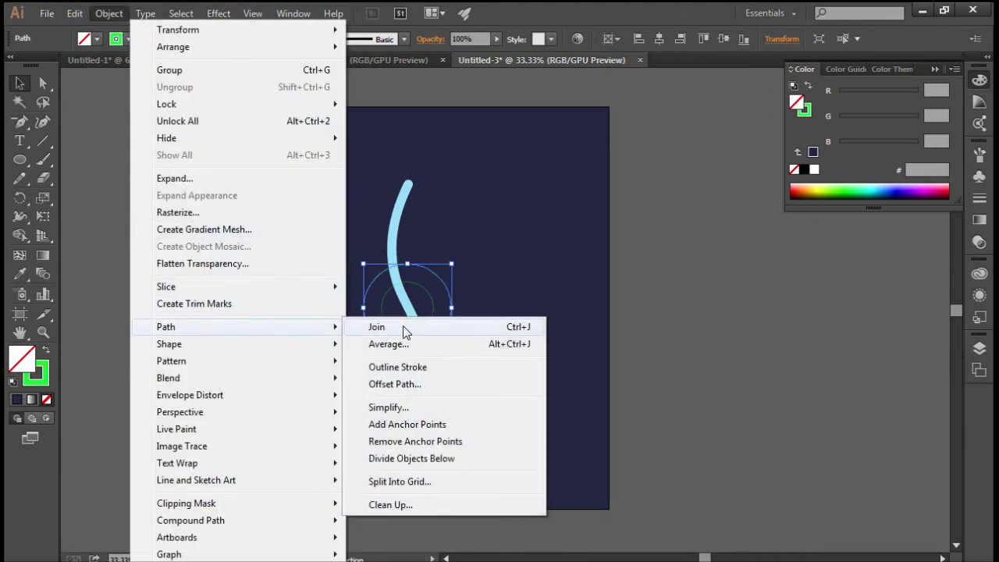
{"action": "left_click", "coordinate": [395, 385]}
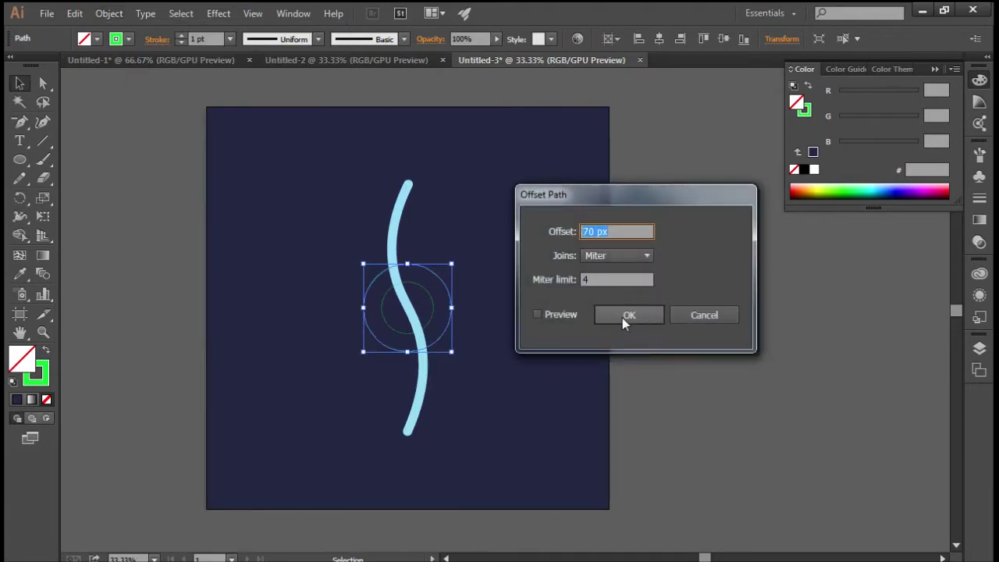
{"action": "left_click", "coordinate": [622, 318]}
Step: Offset the third circle outward by 70 px to add a fourth concentric circle, and clear the selection
{"action": "left_click", "coordinate": [109, 14]}
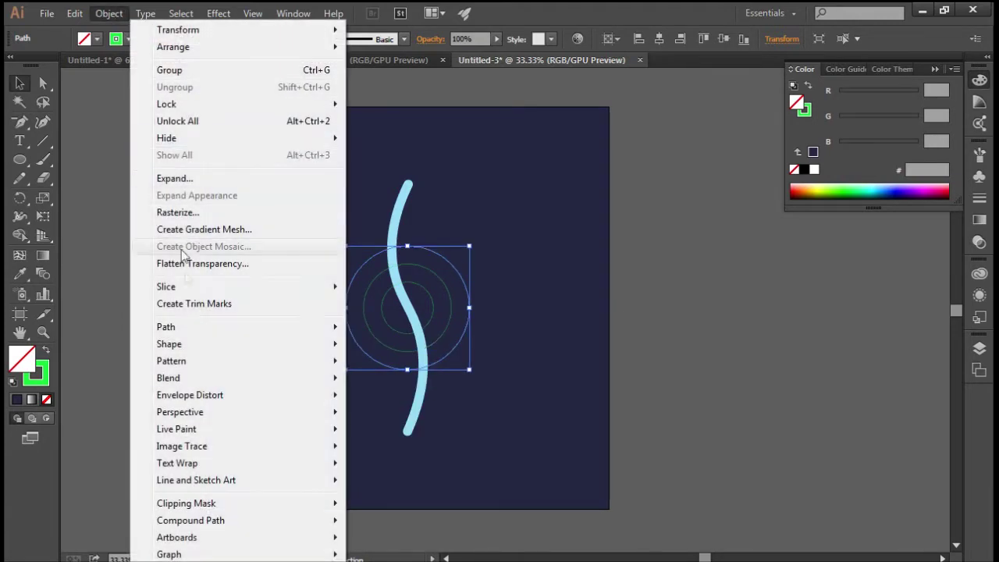
{"action": "mouse_move", "coordinate": [179, 328]}
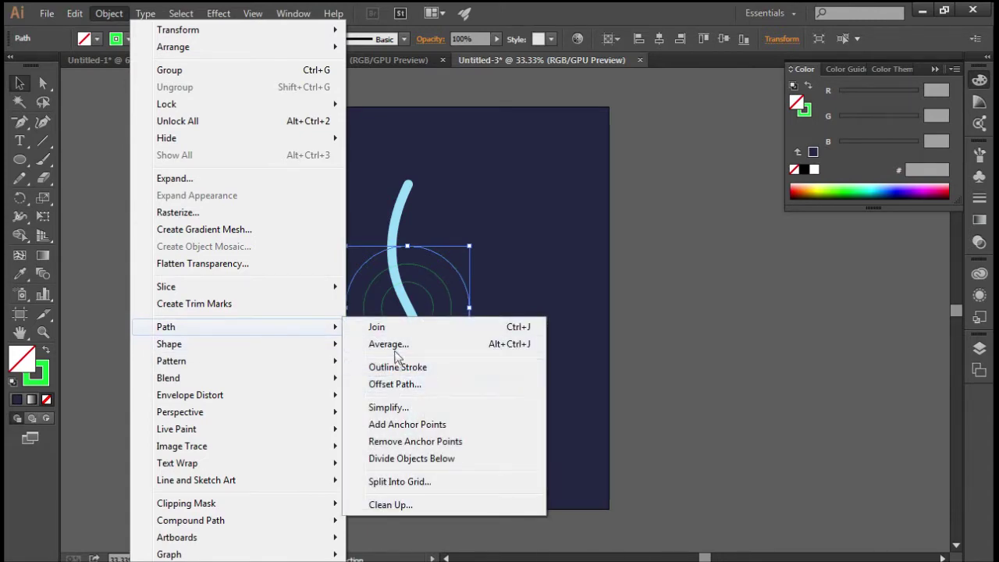
{"action": "left_click", "coordinate": [394, 385]}
{"action": "left_click", "coordinate": [627, 315]}
{"action": "left_click", "coordinate": [323, 201]}
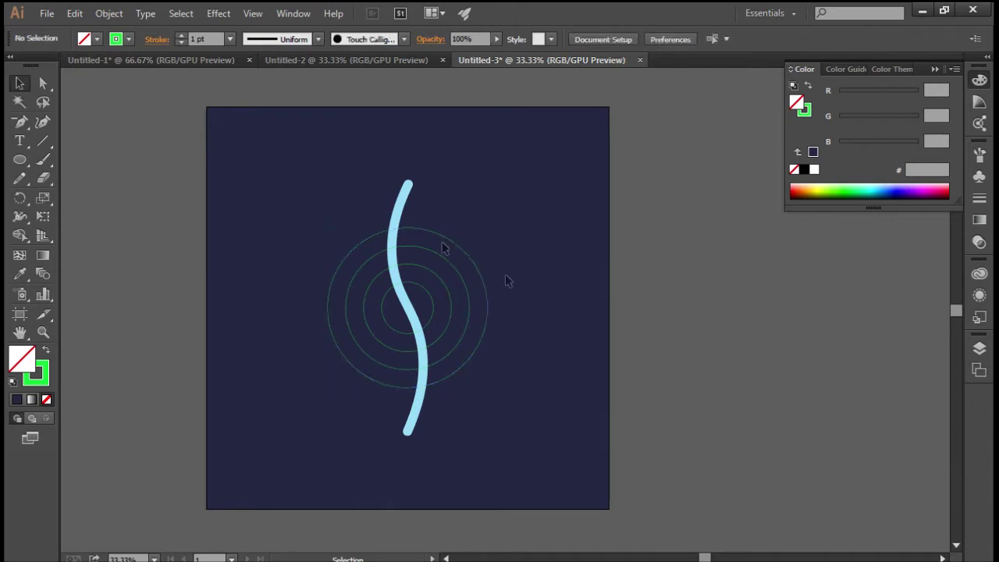
Step: Fill the innermost circle with pale yellow FDE8A4 and remove its green stroke
{"action": "left_click", "coordinate": [435, 312]}
{"action": "double_click", "coordinate": [31, 360]}
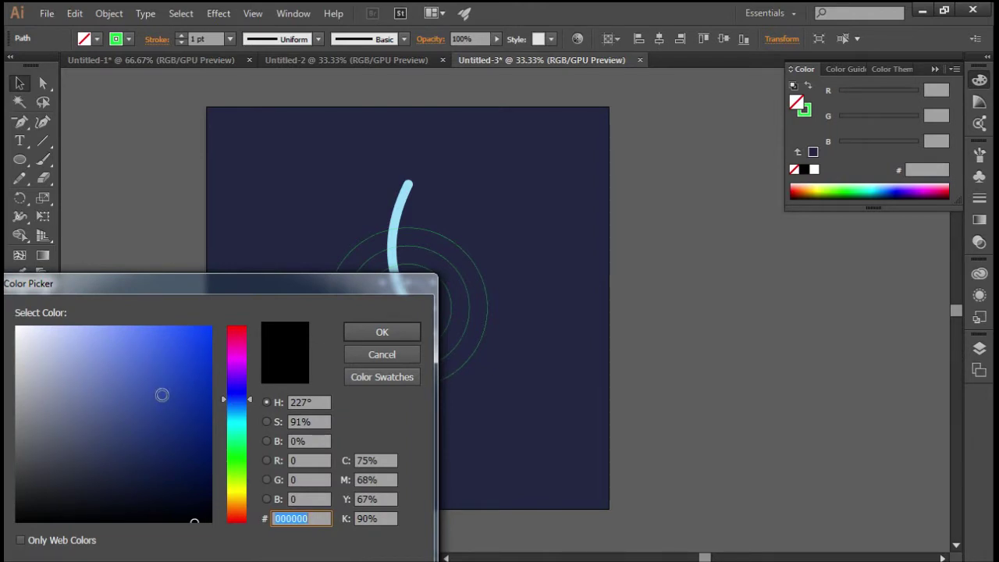
{"action": "type", "text": "FDE8A4"}
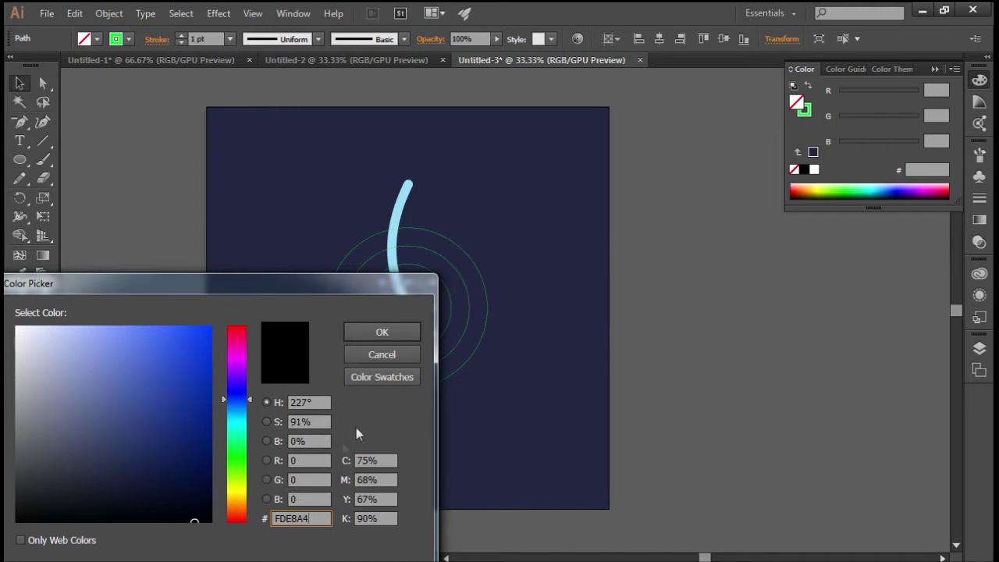
{"action": "left_click", "coordinate": [381, 332]}
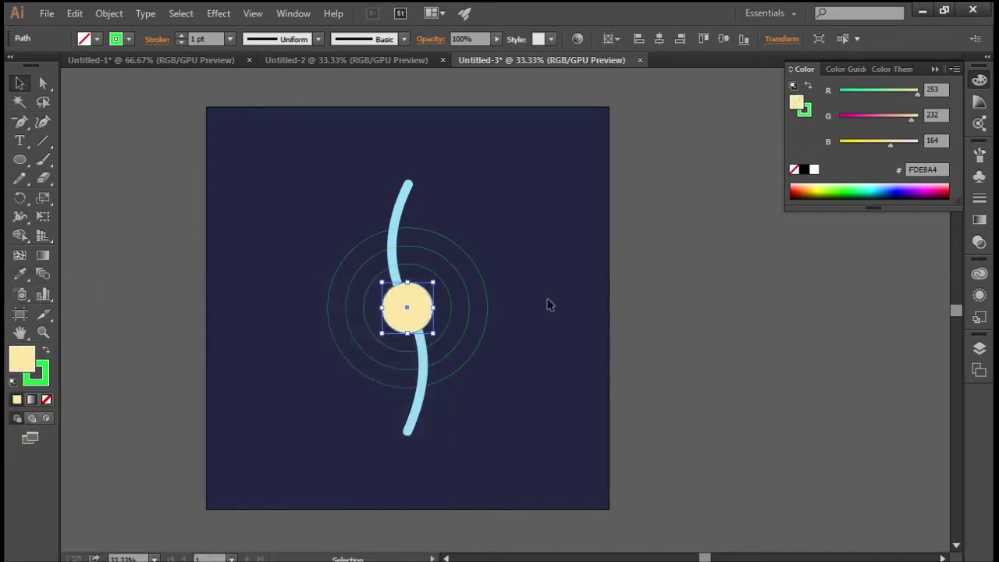
{"action": "left_click", "coordinate": [41, 373]}
{"action": "left_click", "coordinate": [47, 400]}
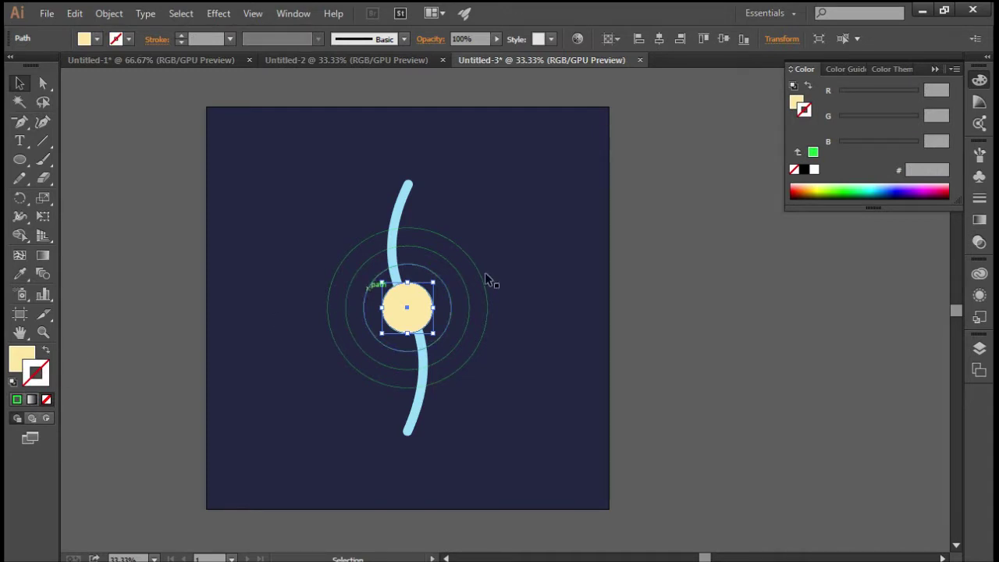
Step: Fill the second circle from the center with amber FBA825 and remove its green stroke
{"action": "left_click", "coordinate": [451, 310]}
{"action": "double_click", "coordinate": [28, 355]}
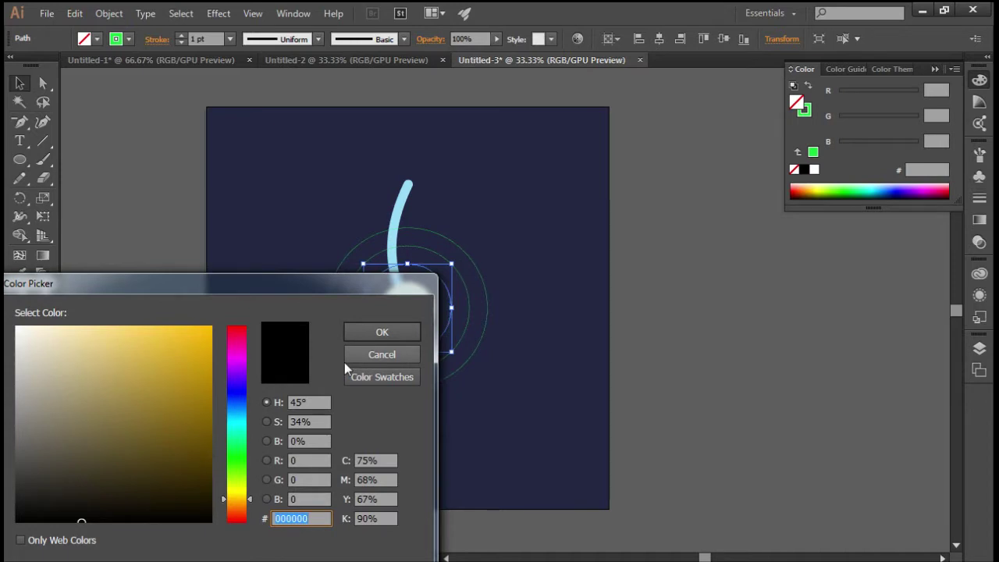
{"action": "type", "text": "FBA825"}
{"action": "left_click", "coordinate": [382, 330]}
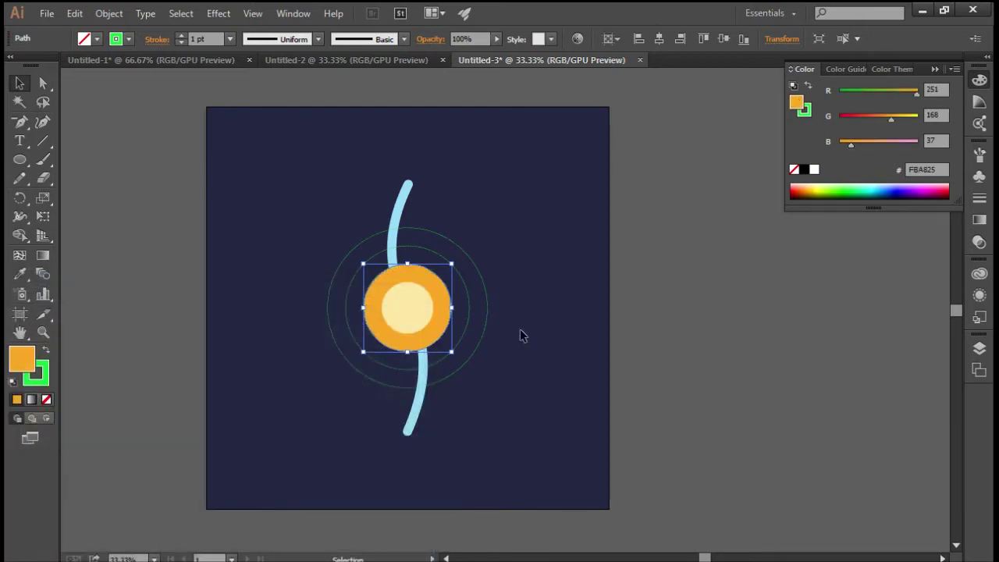
{"action": "left_click", "coordinate": [521, 335]}
{"action": "left_click", "coordinate": [448, 312]}
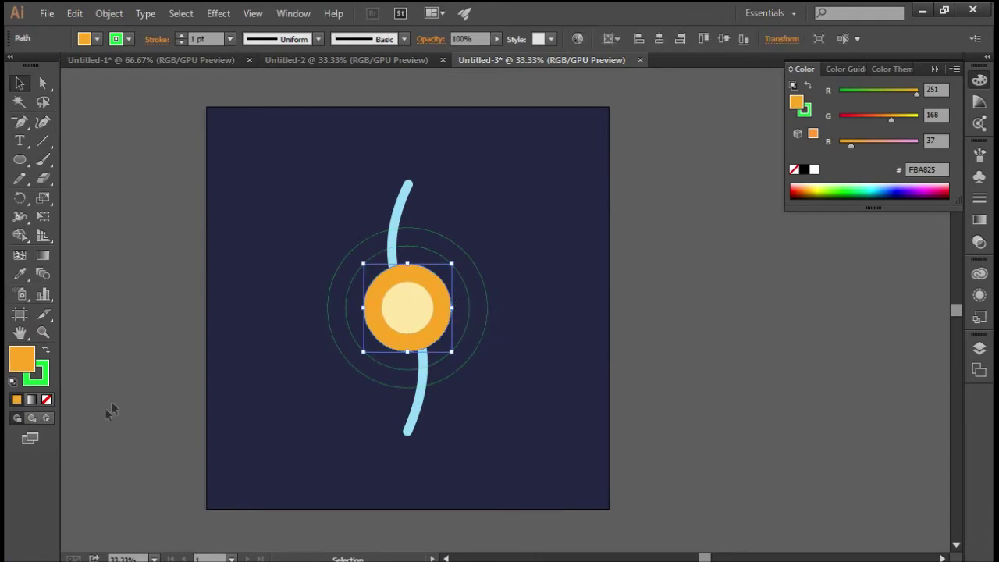
{"action": "left_click", "coordinate": [46, 399]}
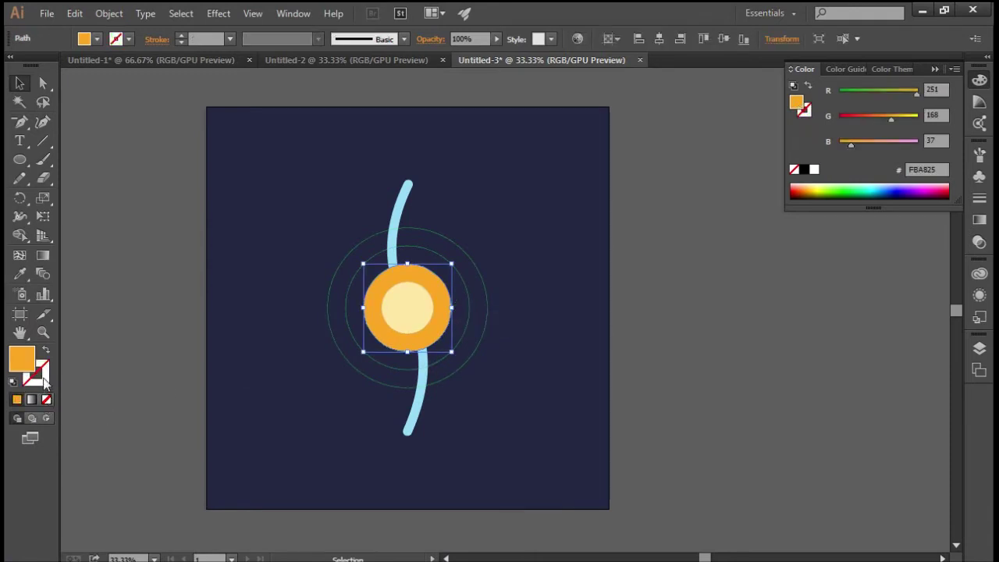
Step: Fill the third circle from the center with orange F47A29
{"action": "left_click", "coordinate": [464, 279]}
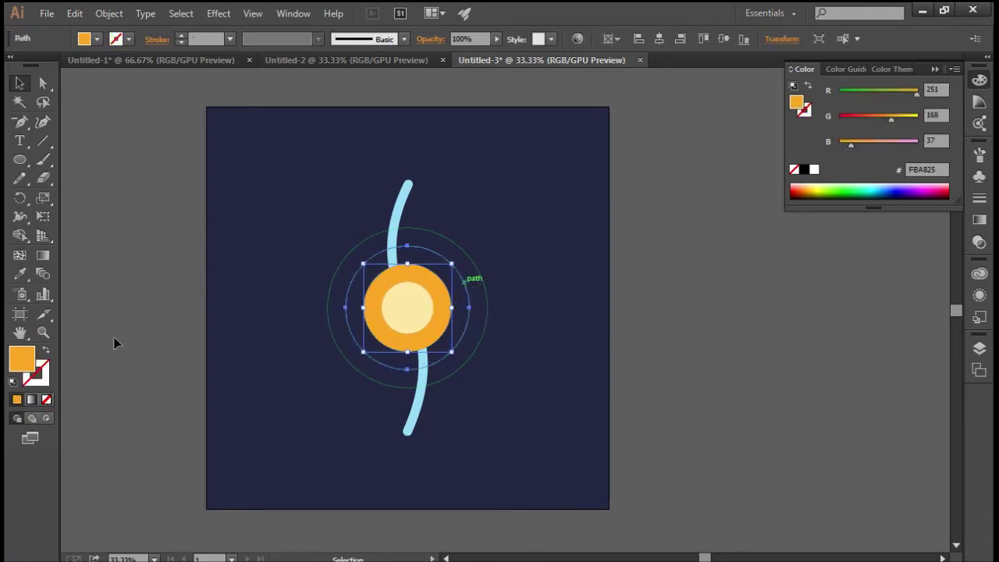
{"action": "double_click", "coordinate": [21, 356]}
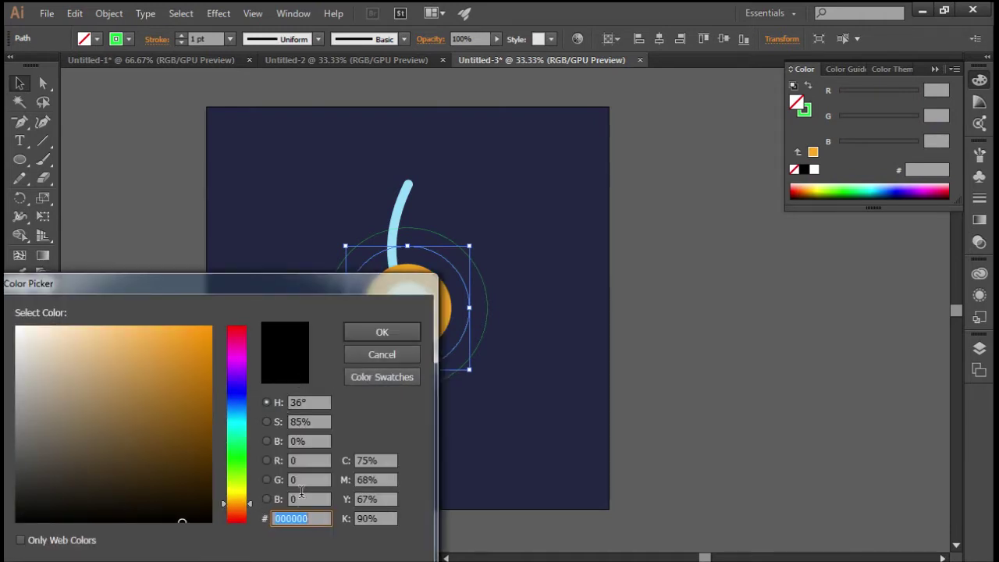
{"action": "type", "text": "F47A29"}
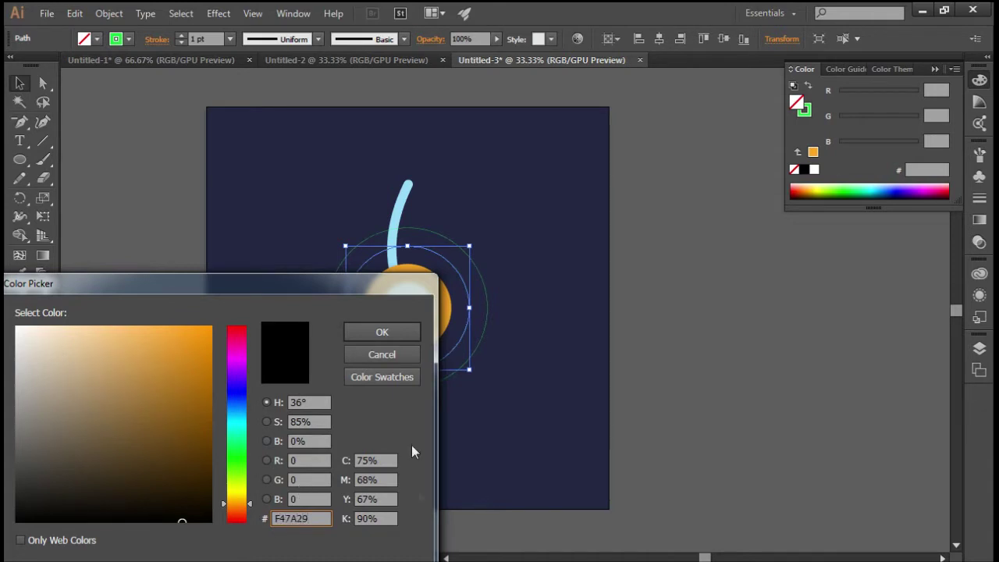
{"action": "left_click", "coordinate": [414, 331]}
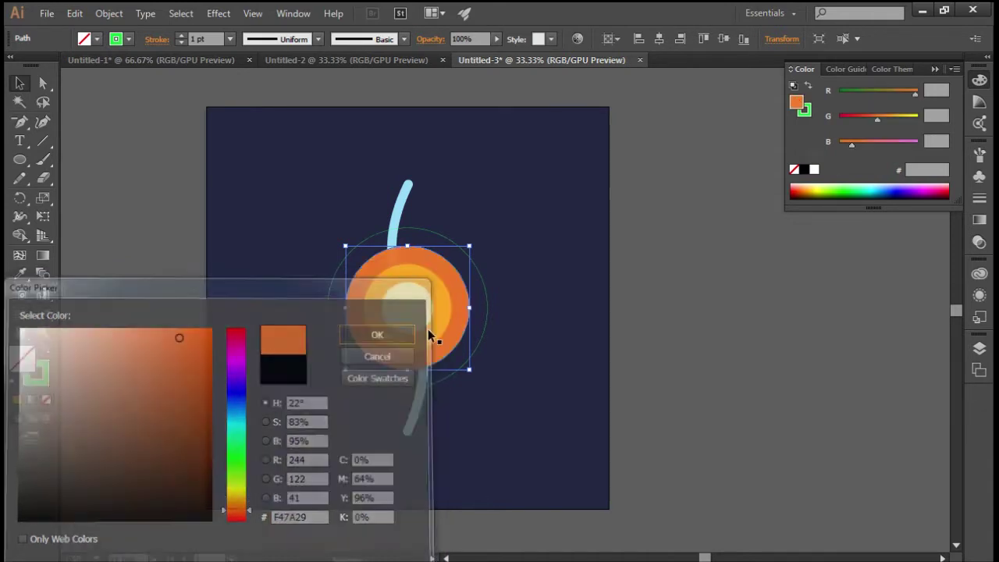
Step: Fill the outermost circle with red EE5434
{"action": "left_click", "coordinate": [485, 310]}
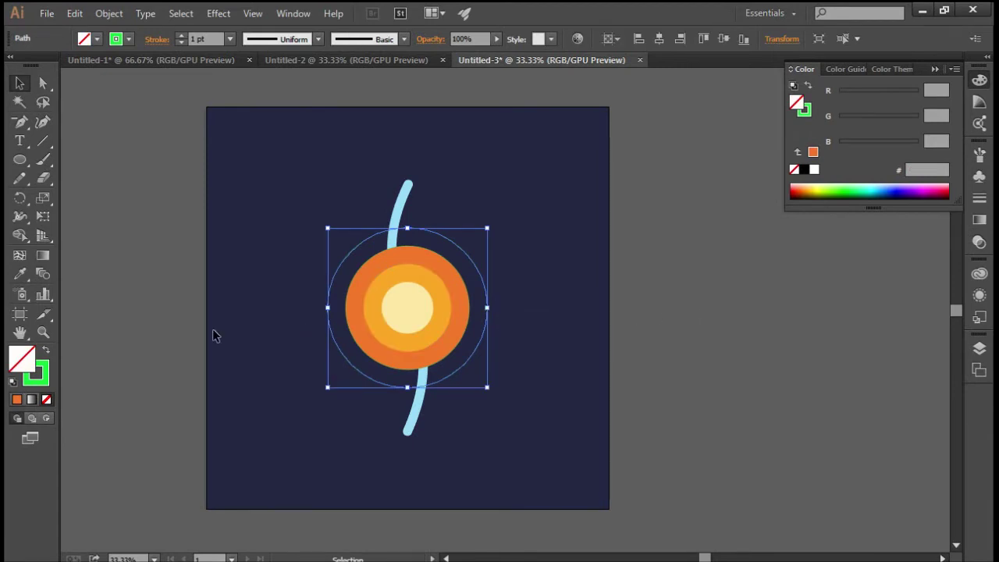
{"action": "double_click", "coordinate": [22, 363]}
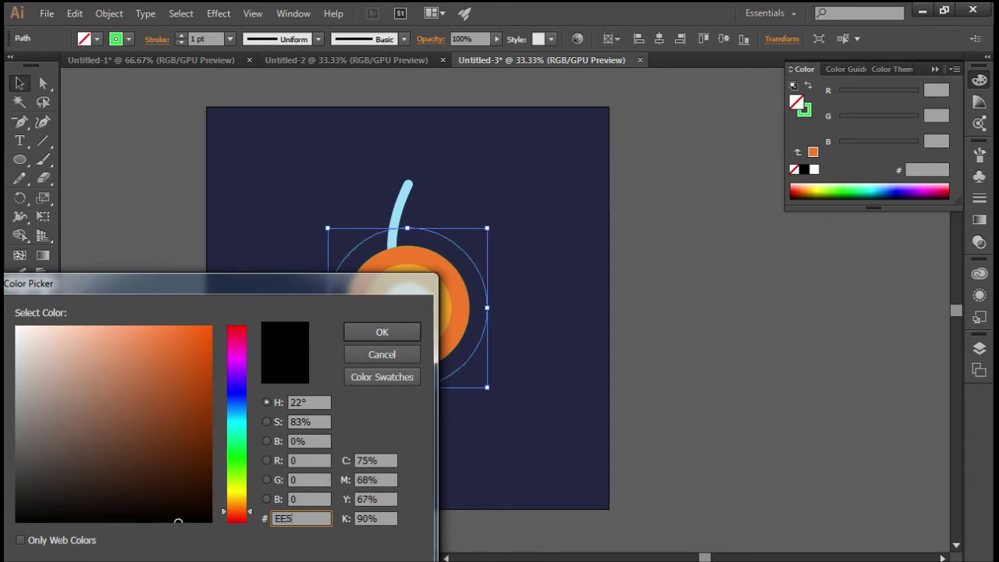
{"action": "key", "text": "Return"}
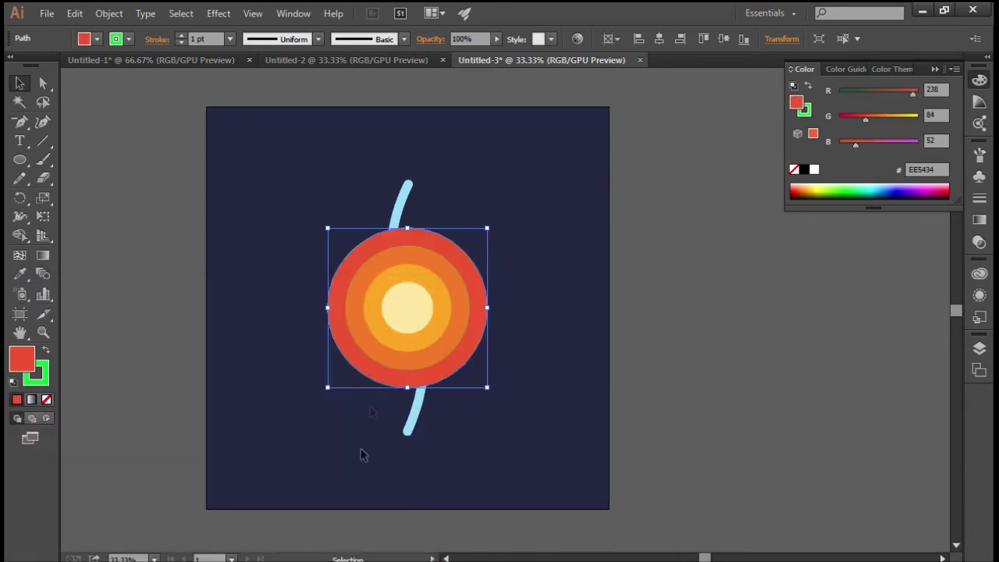
Step: Select all four concentric circles together, remove their strokes, and clear the selection
{"action": "left_click", "coordinate": [464, 287]}
{"action": "left_click_drag", "start_coordinate": [514, 321], "coordinate": [429, 300]}
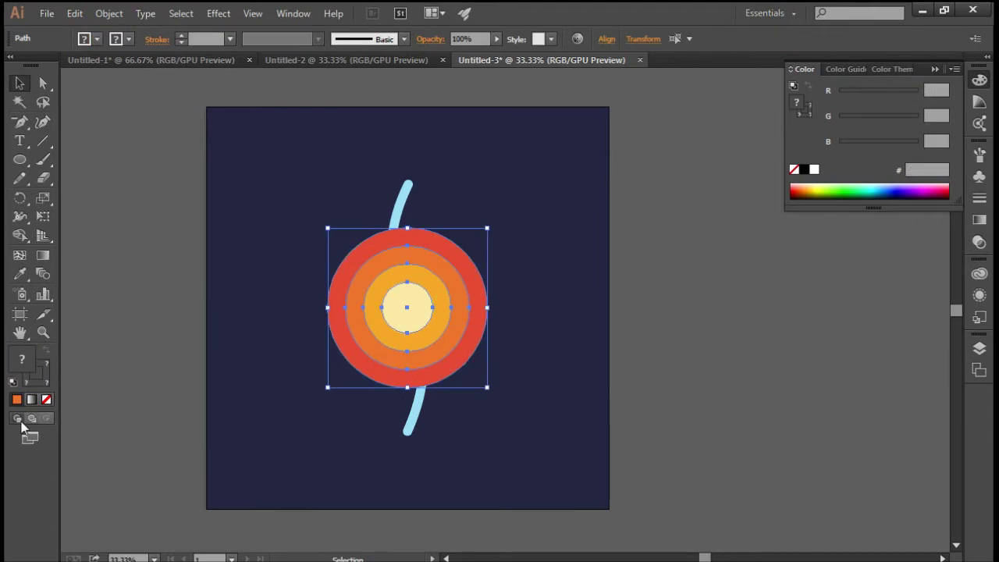
{"action": "left_click", "coordinate": [45, 384]}
{"action": "left_click", "coordinate": [46, 400]}
{"action": "left_click", "coordinate": [192, 268]}
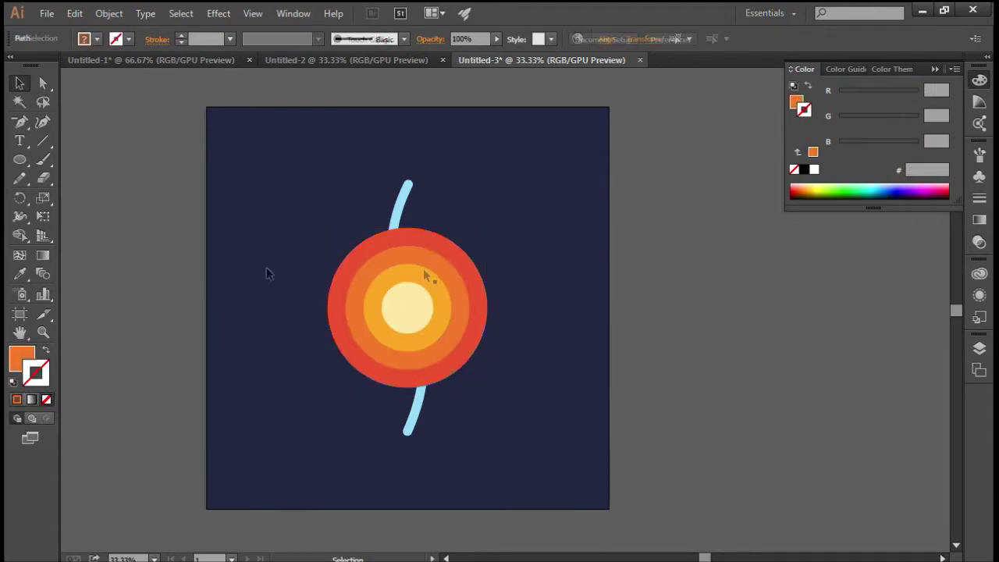
{"action": "left_click_drag", "start_coordinate": [560, 381], "coordinate": [281, 212]}
{"action": "left_click", "coordinate": [544, 424]}
{"action": "left_click_drag", "start_coordinate": [565, 433], "coordinate": [244, 106]}
{"action": "left_click", "coordinate": [445, 156]}
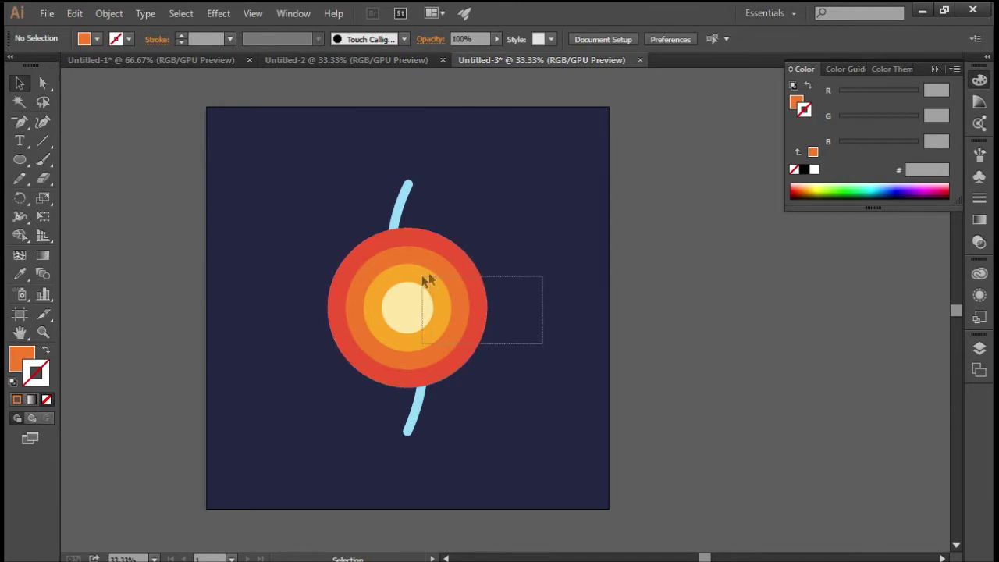
{"action": "left_click_drag", "start_coordinate": [422, 277], "coordinate": [422, 276]}
Step: Move the light blue S-shaped path horizontally to the right by about 39 px, and deselect it
{"action": "left_click", "coordinate": [398, 205]}
{"action": "scroll", "coordinate": [473, 234], "scroll_direction": "up", "scroll_amount": 2}
{"action": "scroll", "coordinate": [473, 256], "scroll_direction": "up", "scroll_amount": 1}
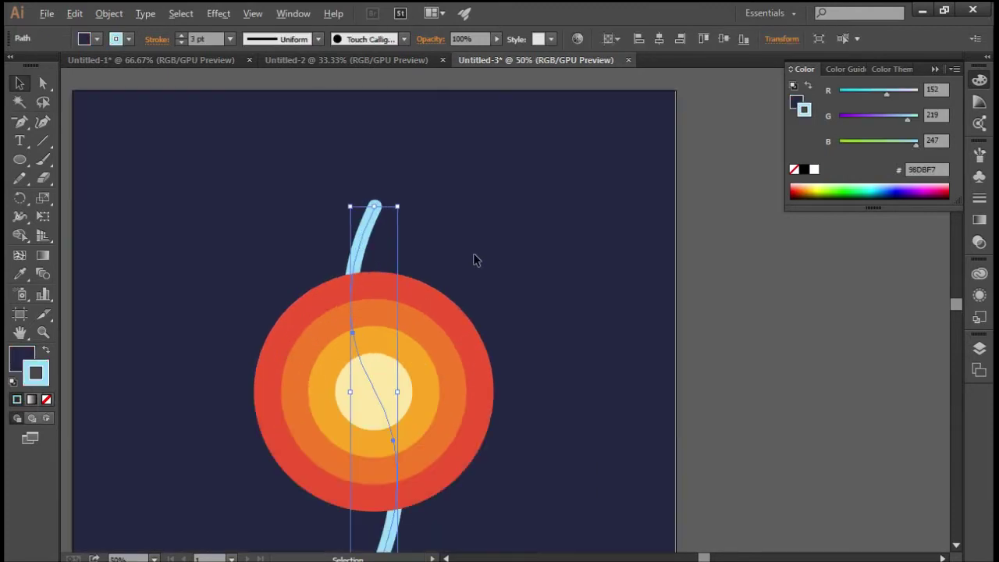
{"action": "scroll", "coordinate": [475, 257], "scroll_direction": "down", "scroll_amount": 2}
{"action": "left_click_drag", "start_coordinate": [362, 219], "coordinate": [371, 220]}
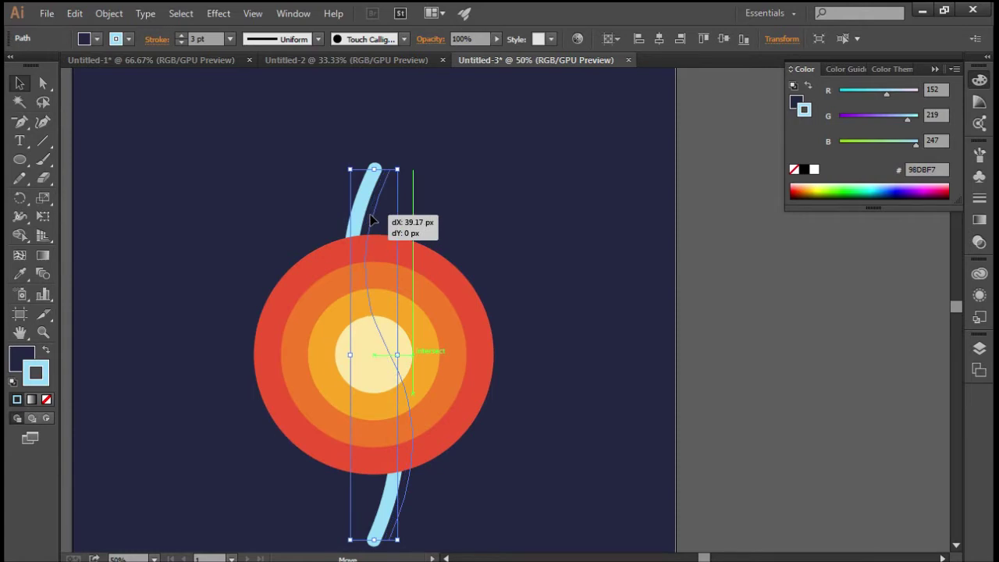
{"action": "left_click_drag", "start_coordinate": [371, 220], "coordinate": [371, 220]}
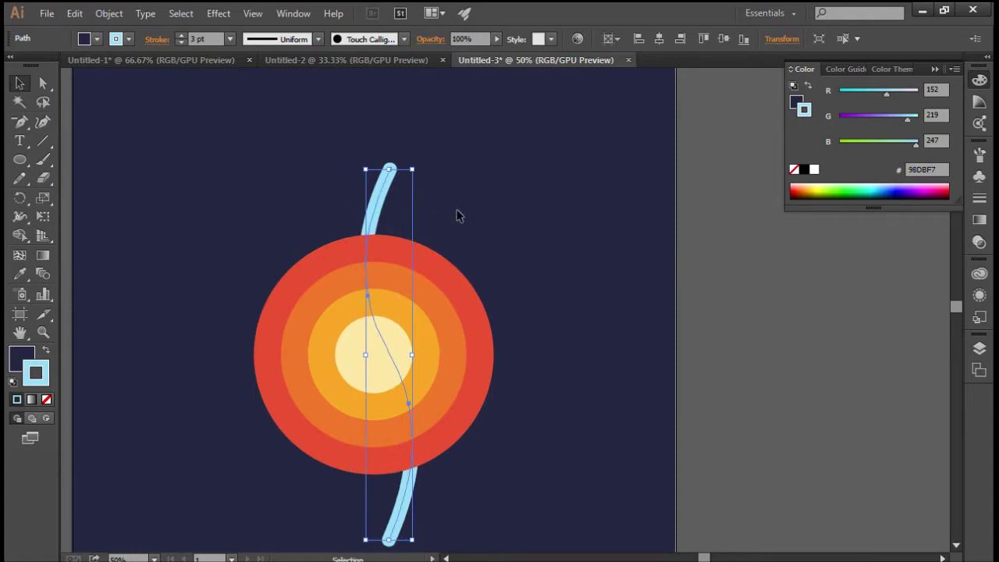
{"action": "left_click", "coordinate": [441, 224]}
Step: Copy and paste the light blue S-shaped path, and place the copy just beyond the artboard's right edge
{"action": "left_click", "coordinate": [388, 202]}
{"action": "left_click", "coordinate": [109, 13]}
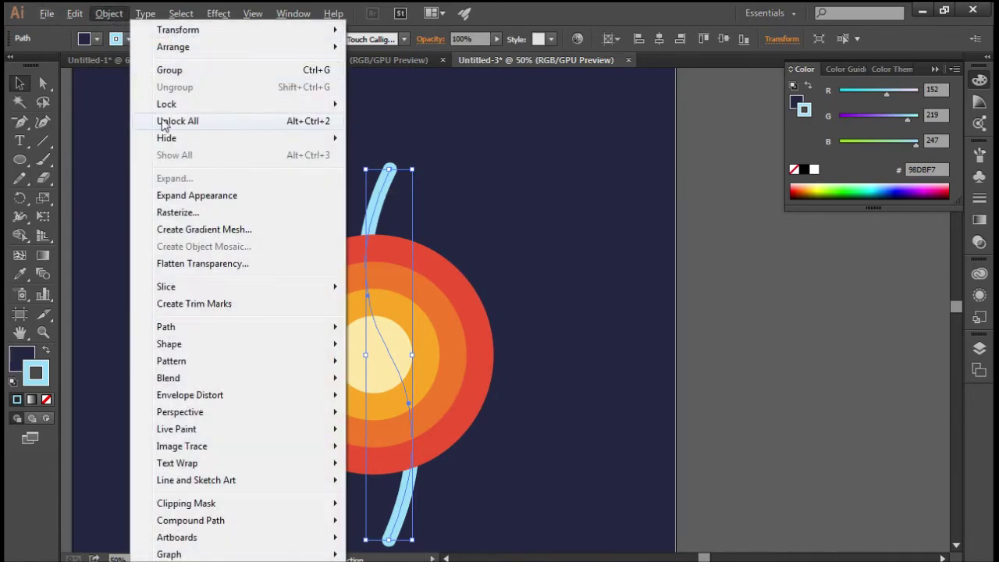
{"action": "mouse_move", "coordinate": [75, 13]}
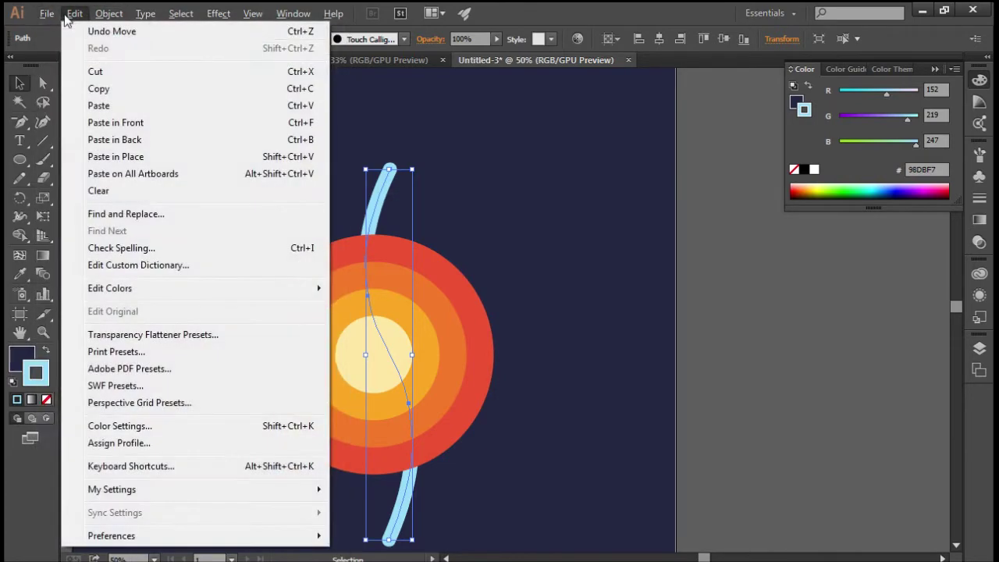
{"action": "left_click", "coordinate": [78, 92]}
{"action": "left_click", "coordinate": [75, 14]}
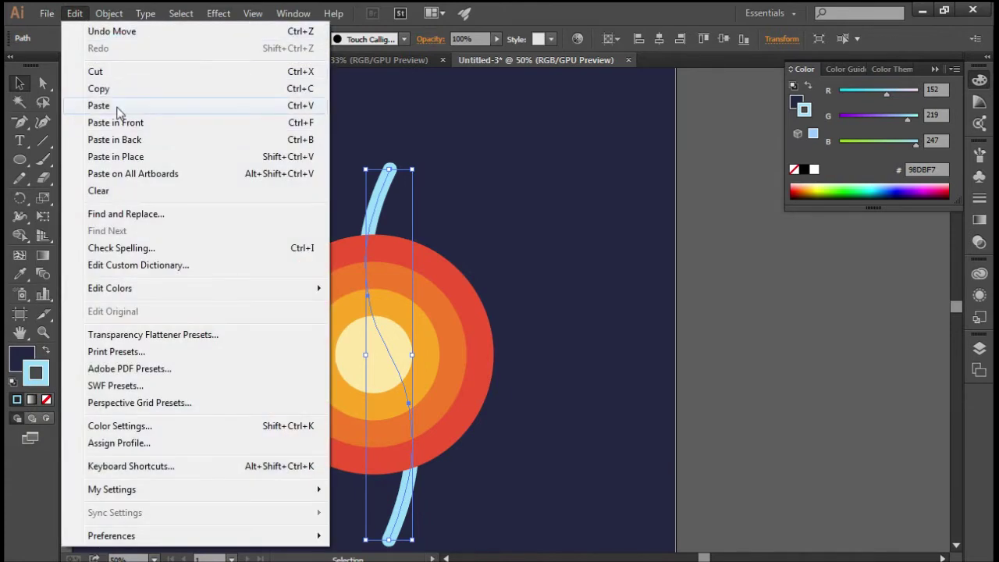
{"action": "left_click", "coordinate": [123, 106]}
{"action": "left_click", "coordinate": [524, 218]}
{"action": "left_click_drag", "start_coordinate": [489, 183], "coordinate": [763, 217]}
{"action": "left_click", "coordinate": [631, 385]}
Step: Remove the dark blue fill from the S-shaped copy beside the artboard, keeping its light blue stroke
{"action": "left_click", "coordinate": [797, 400]}
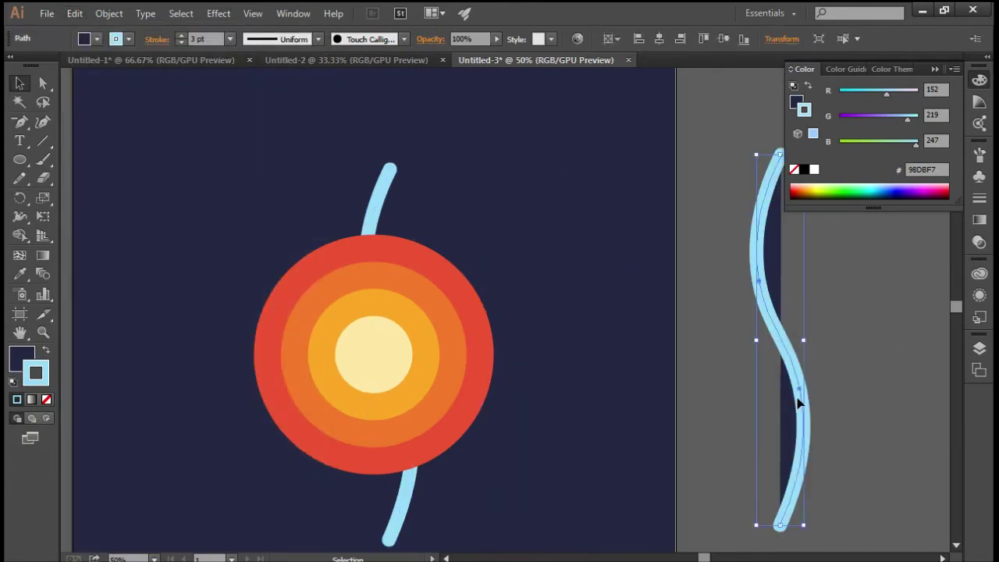
{"action": "left_click", "coordinate": [22, 357]}
{"action": "left_click", "coordinate": [46, 399]}
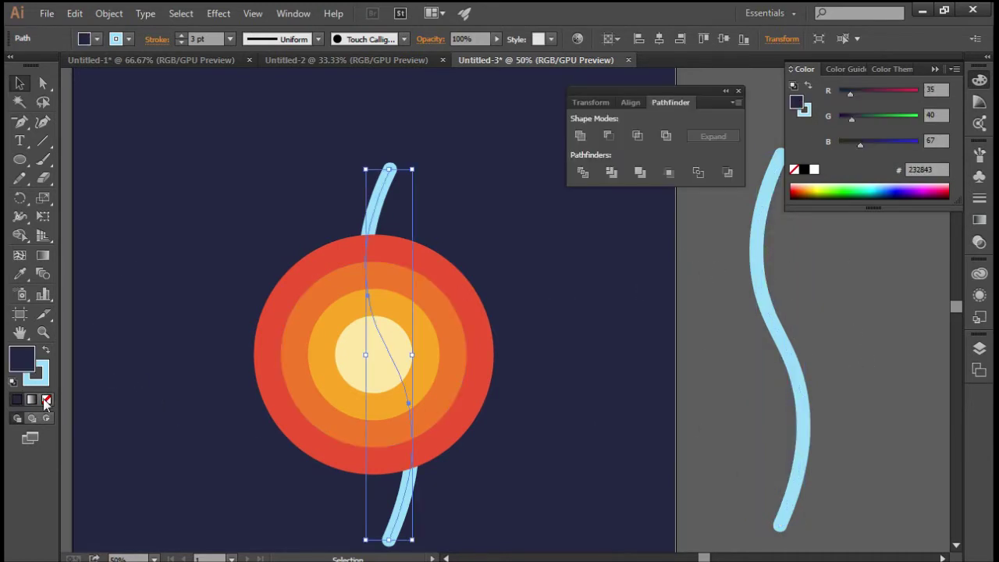
Step: Remove the dark fill from the S-shaped path over the circles, and divide the circles along it with Pathfinder Divide
{"action": "left_click", "coordinate": [46, 398]}
{"action": "left_click_drag", "start_coordinate": [522, 529], "coordinate": [273, 242]}
{"action": "left_click", "coordinate": [583, 177]}
{"action": "left_click", "coordinate": [557, 319]}
Step: Ungroup the divided circles and delete all the pieces to the left of the S curve
{"action": "left_click_drag", "start_coordinate": [553, 524], "coordinate": [383, 191]}
{"action": "left_click", "coordinate": [74, 14]}
{"action": "mouse_move", "coordinate": [109, 13]}
{"action": "left_click", "coordinate": [153, 88]}
{"action": "left_click", "coordinate": [292, 187]}
{"action": "left_click_drag", "start_coordinate": [268, 189], "coordinate": [410, 494]}
{"action": "key", "text": "Delete"}
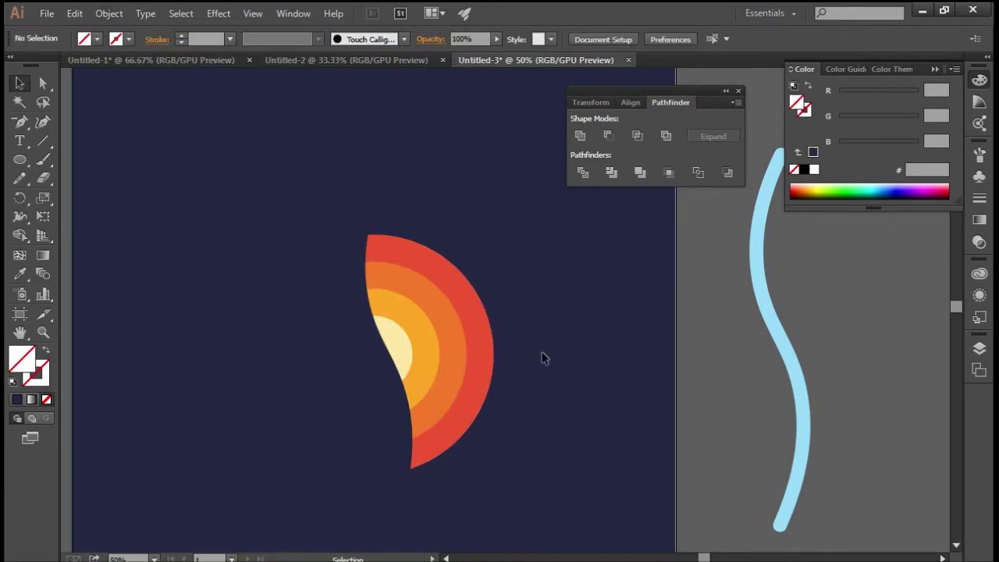
Step: Align the light blue S-shaped copy to the artboard's horizontal and vertical centre, and deselect it
{"action": "left_click", "coordinate": [763, 291]}
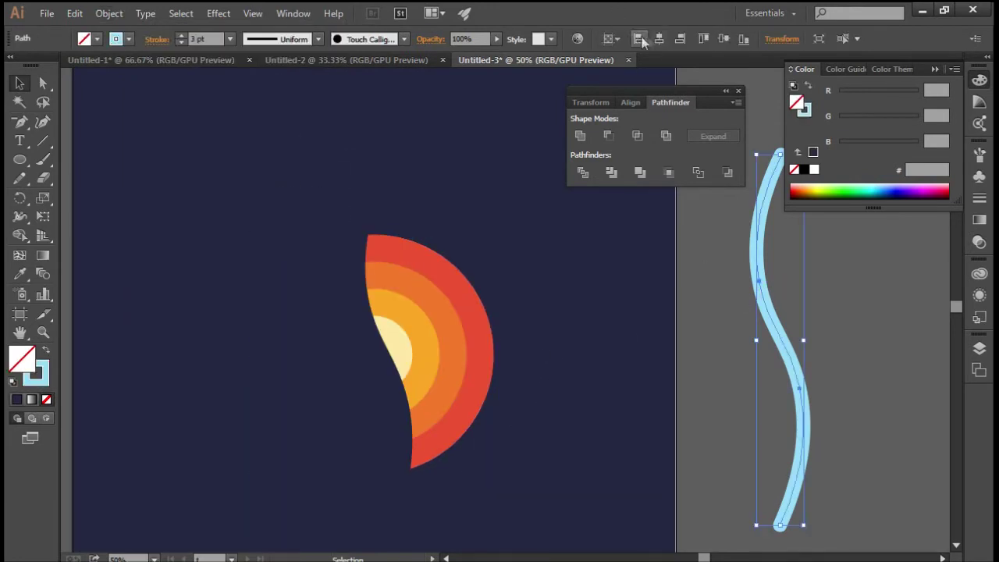
{"action": "left_click", "coordinate": [659, 39]}
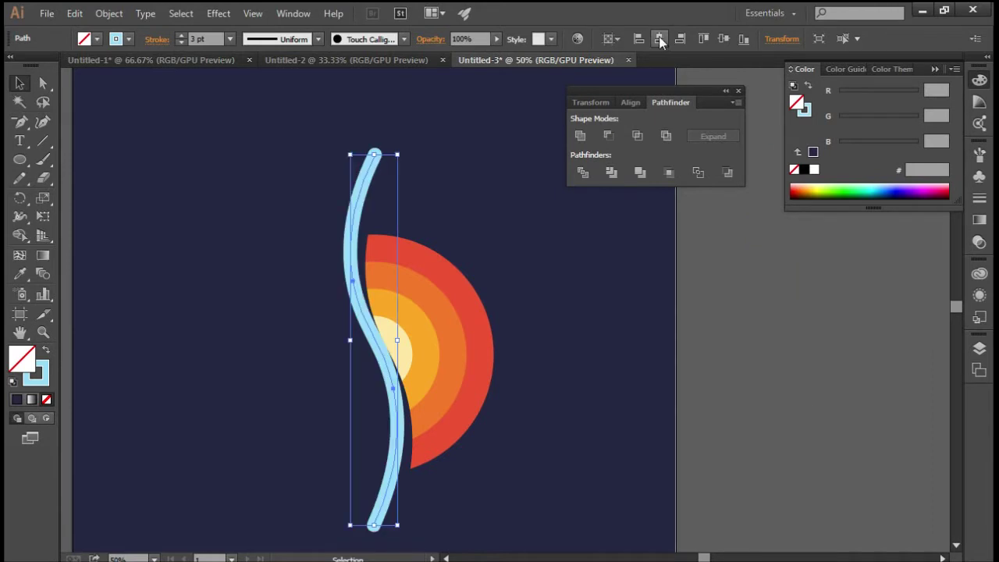
{"action": "left_click", "coordinate": [723, 39]}
{"action": "left_click", "coordinate": [760, 241]}
{"action": "key", "text": "ctrl+minus"}
{"action": "key", "text": "ctrl+minus"}
{"action": "key", "text": "ctrl+minus"}
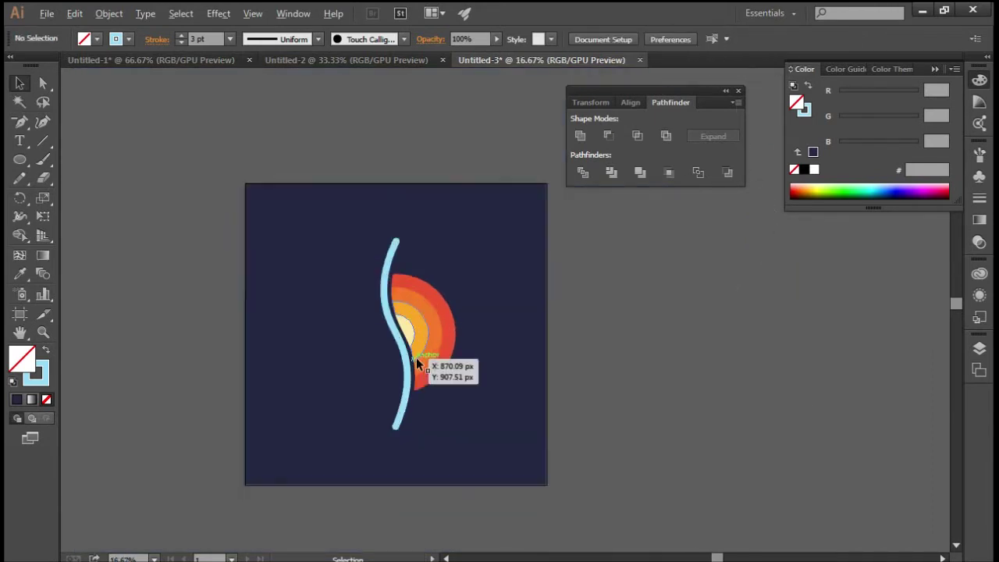
{"action": "key", "text": "ctrl+plus"}
{"action": "key", "text": "ctrl+plus"}
{"action": "key", "text": "ctrl+plus"}
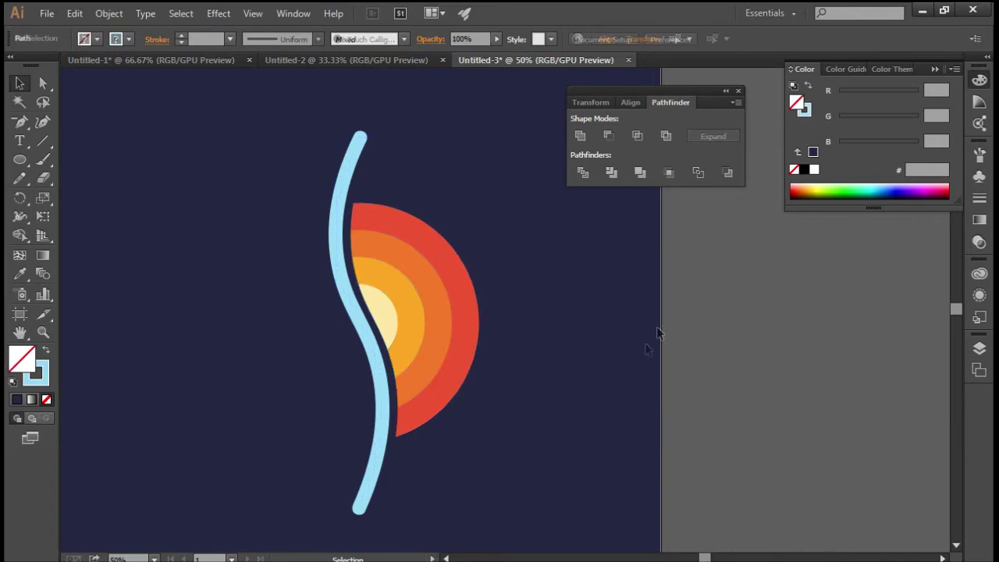
{"action": "key", "text": "ctrl+minus"}
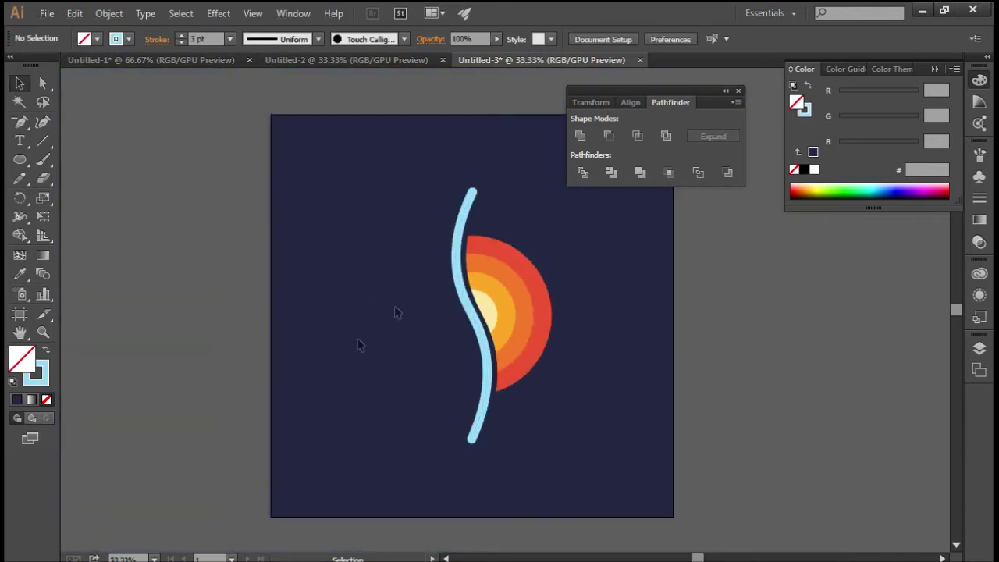
{"action": "left_click_drag", "start_coordinate": [587, 402], "coordinate": [350, 278]}
{"action": "left_click", "coordinate": [588, 308]}
Step: Clear the stroke colour and create a 220 by 80 px rectangle in the artboard's upper-left area
{"action": "left_click", "coordinate": [39, 375]}
{"action": "left_click", "coordinate": [46, 399]}
{"action": "key", "text": "x"}
{"action": "left_click_drag", "start_coordinate": [20, 159], "coordinate": [63, 160]}
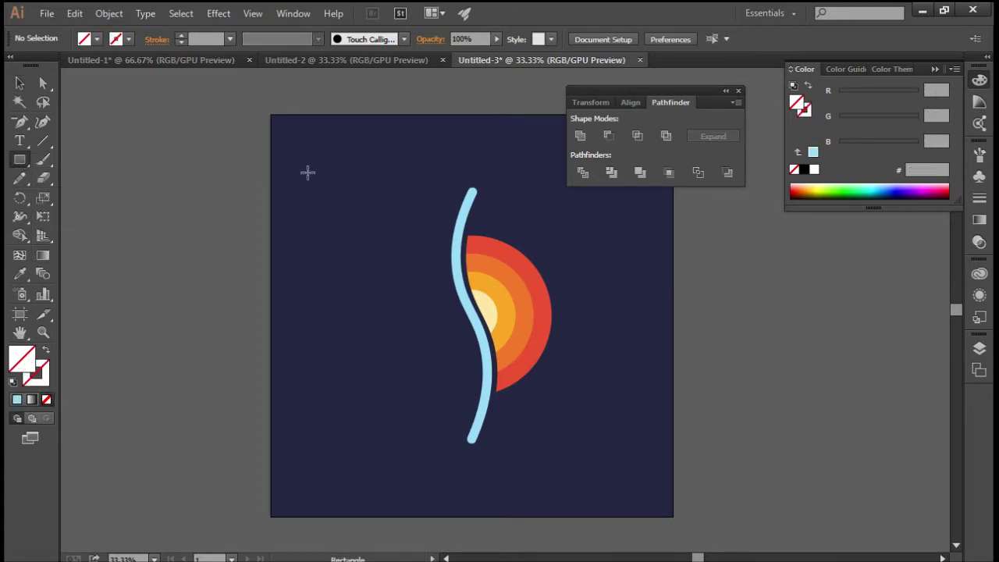
{"action": "left_click", "coordinate": [311, 206]}
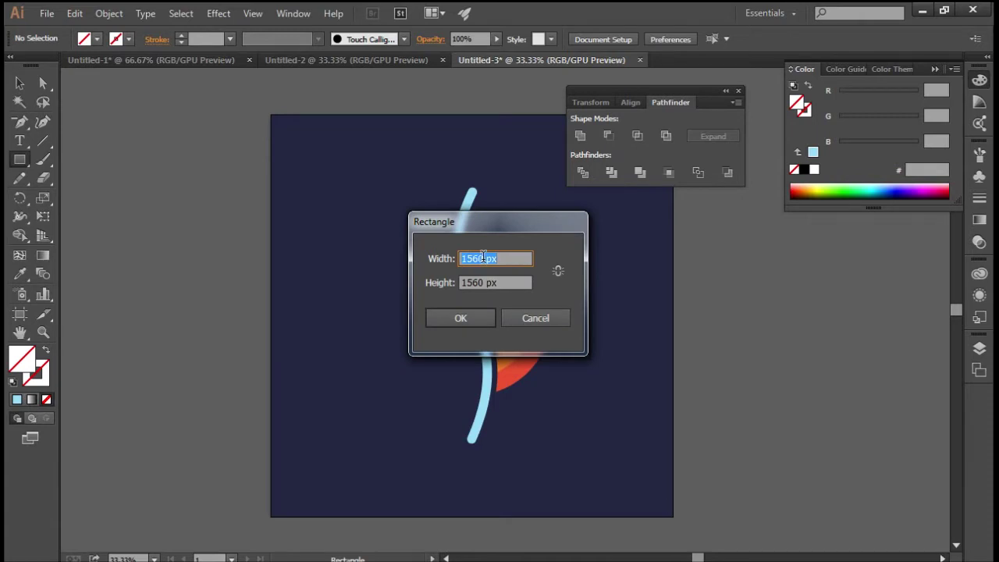
{"action": "key", "text": "Tab"}
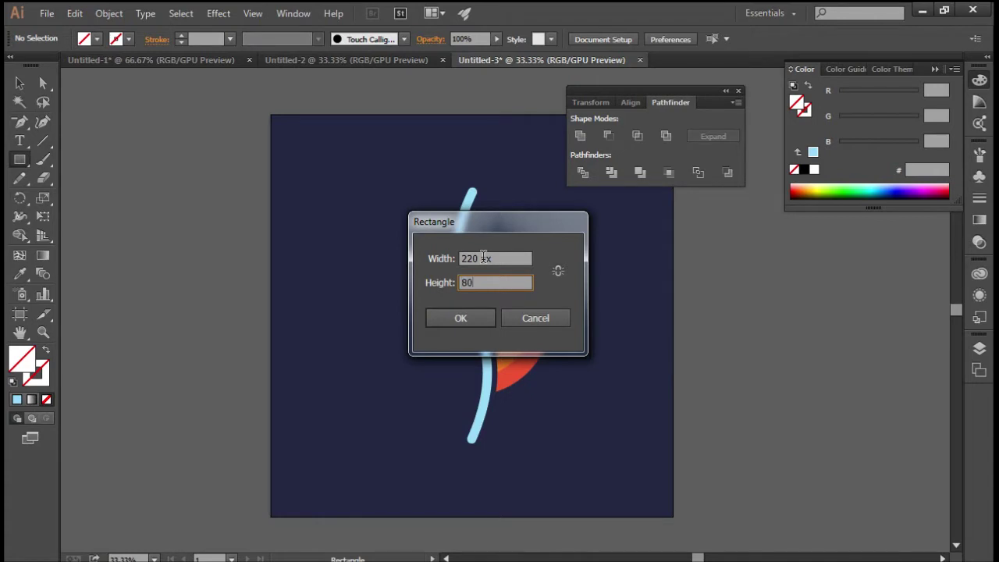
{"action": "left_click", "coordinate": [443, 317]}
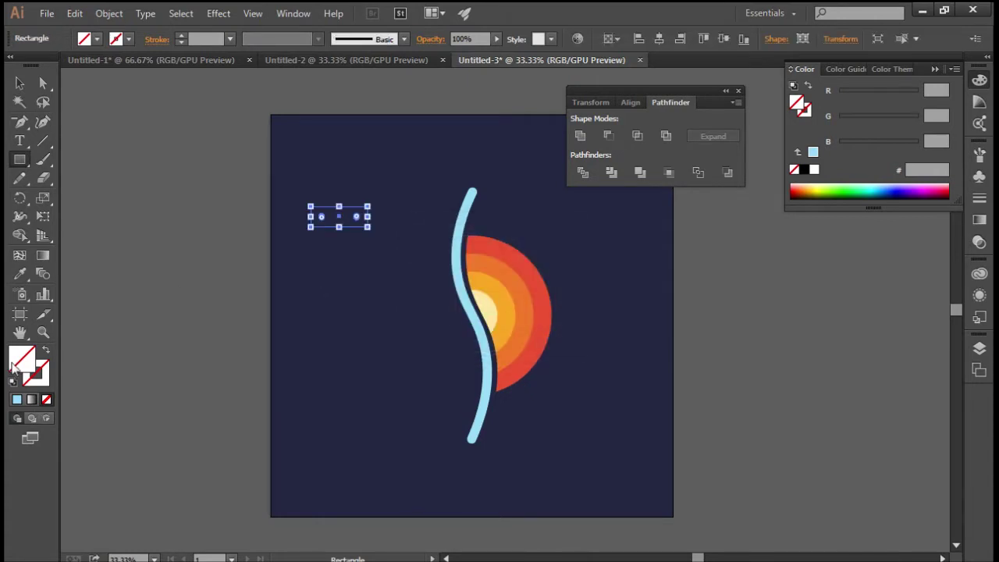
Step: Fill the new rectangle with bright red (ED2F11) and deselect it
{"action": "double_click", "coordinate": [14, 367]}
{"action": "left_click", "coordinate": [182, 342]}
{"action": "left_click", "coordinate": [355, 330]}
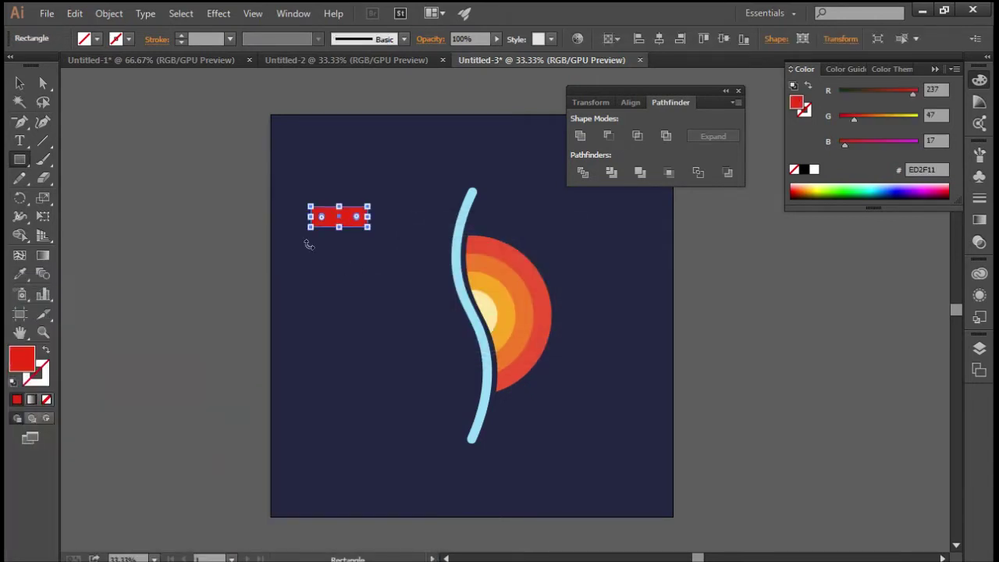
{"action": "left_click", "coordinate": [27, 86]}
{"action": "left_click", "coordinate": [447, 274]}
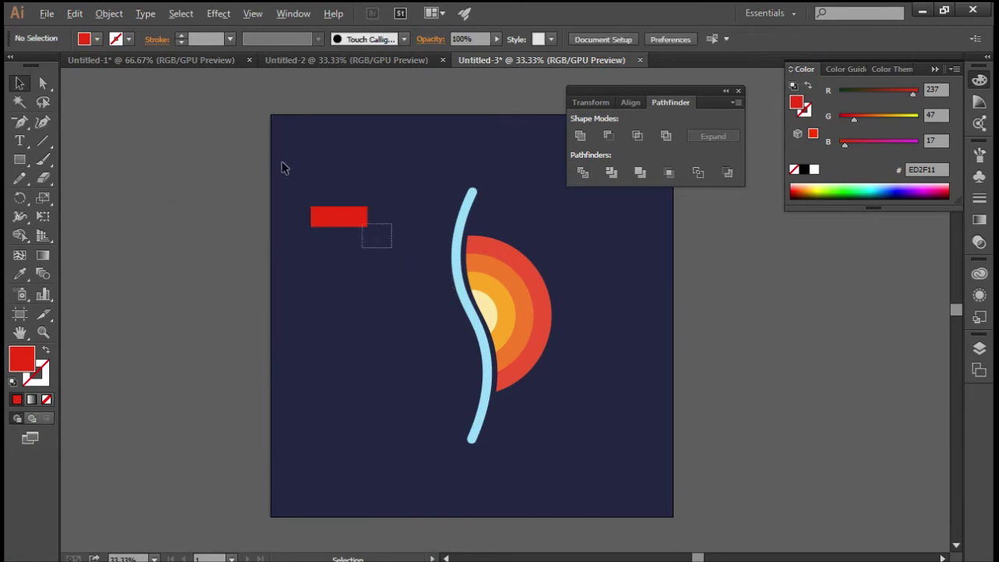
Step: Shear the red rectangle by 135° along the horizontal axis to make a parallelogram, and deselect it
{"action": "left_click_drag", "start_coordinate": [301, 175], "coordinate": [302, 202]}
{"action": "scroll", "coordinate": [306, 204], "scroll_direction": "up", "scroll_amount": 3}
{"action": "scroll", "coordinate": [428, 236], "scroll_direction": "down", "scroll_amount": 2}
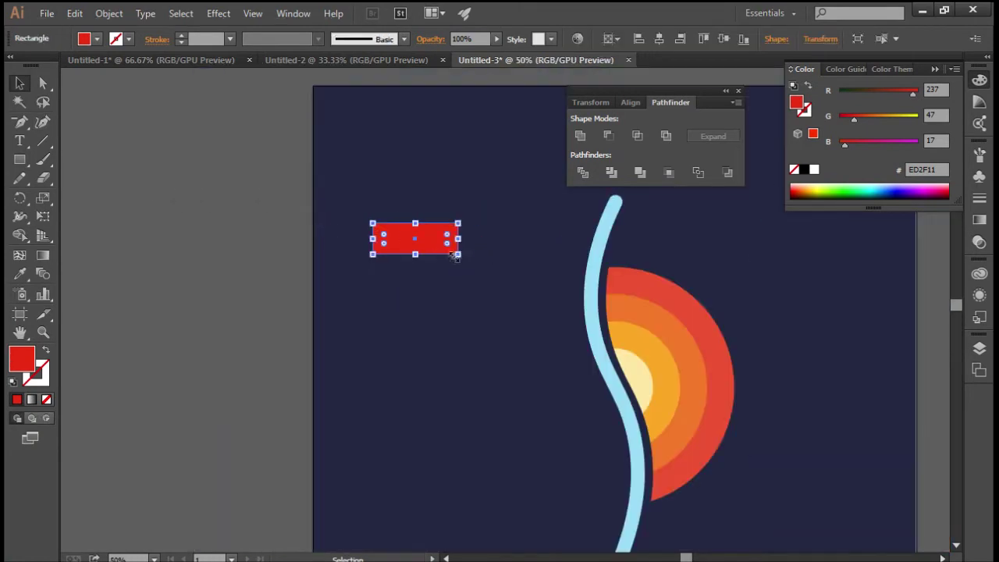
{"action": "left_click", "coordinate": [111, 16]}
{"action": "mouse_move", "coordinate": [152, 31]}
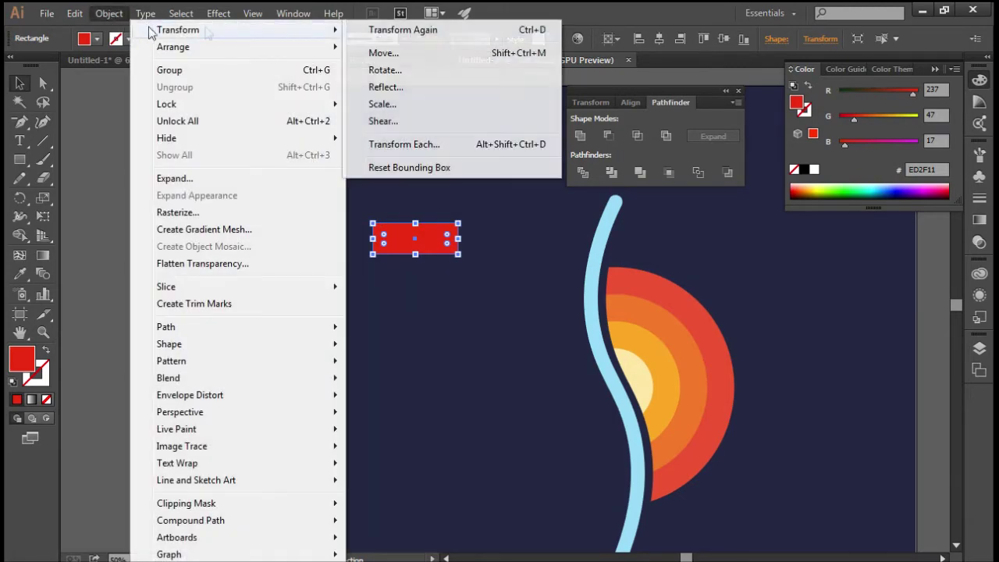
{"action": "left_click", "coordinate": [382, 121]}
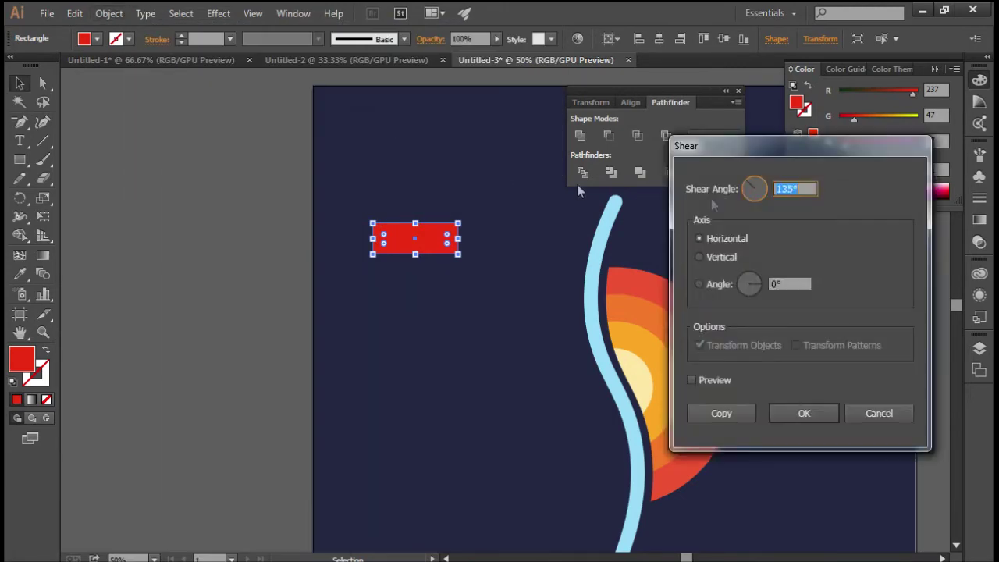
{"action": "left_click", "coordinate": [805, 413]}
{"action": "left_click", "coordinate": [459, 259]}
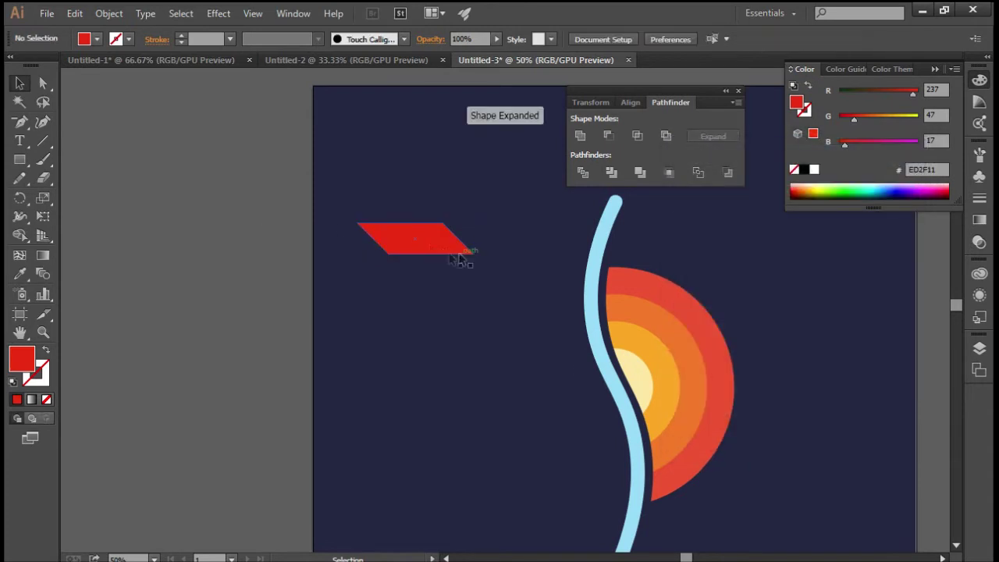
Step: Reflect a copy of the red parallelogram across the horizontal axis and place it directly beneath the original with a narrow gap
{"action": "left_click", "coordinate": [449, 246]}
{"action": "scroll", "coordinate": [452, 308], "scroll_direction": "up", "scroll_amount": 2}
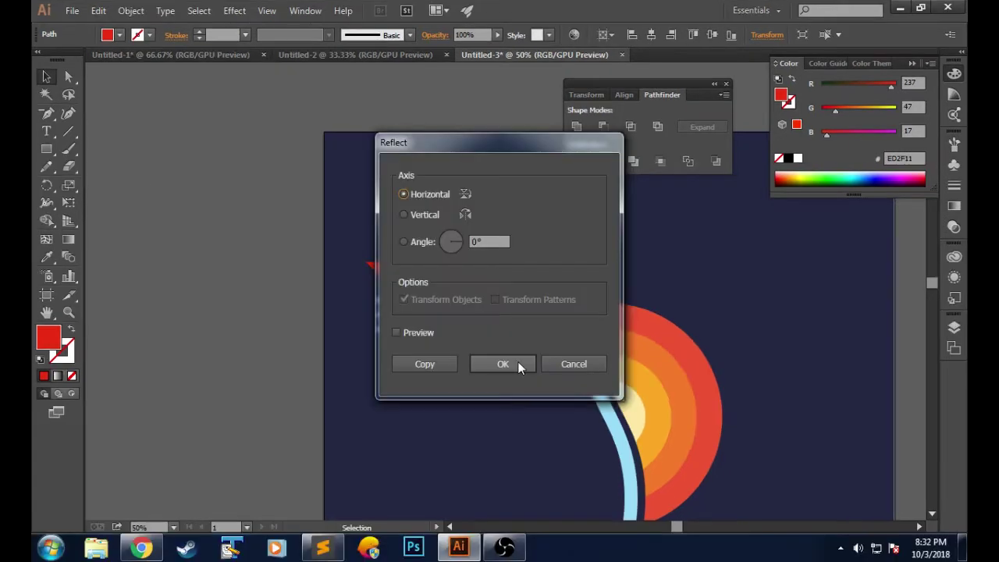
{"action": "left_click", "coordinate": [518, 365]}
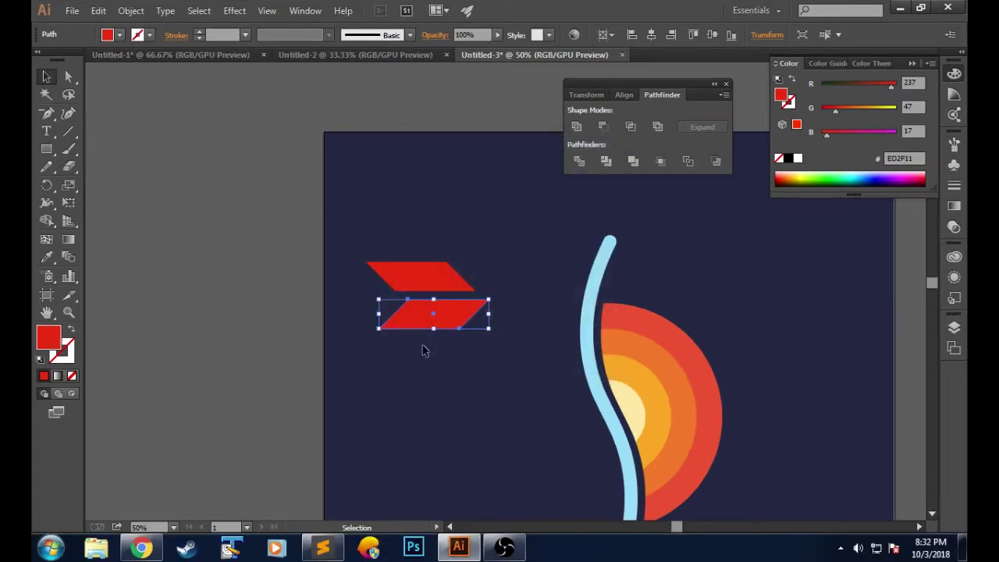
{"action": "left_click_drag", "start_coordinate": [451, 318], "coordinate": [419, 234]}
{"action": "scroll", "coordinate": [496, 316], "scroll_direction": "up", "scroll_amount": 1}
{"action": "left_click", "coordinate": [495, 316]}
Step: Create a 40 by 45 px rectangle above the red parallelograms and shear it by 135° along the horizontal axis
{"action": "left_click", "coordinate": [468, 261]}
{"action": "scroll", "coordinate": [468, 260], "scroll_direction": "up", "scroll_amount": 2}
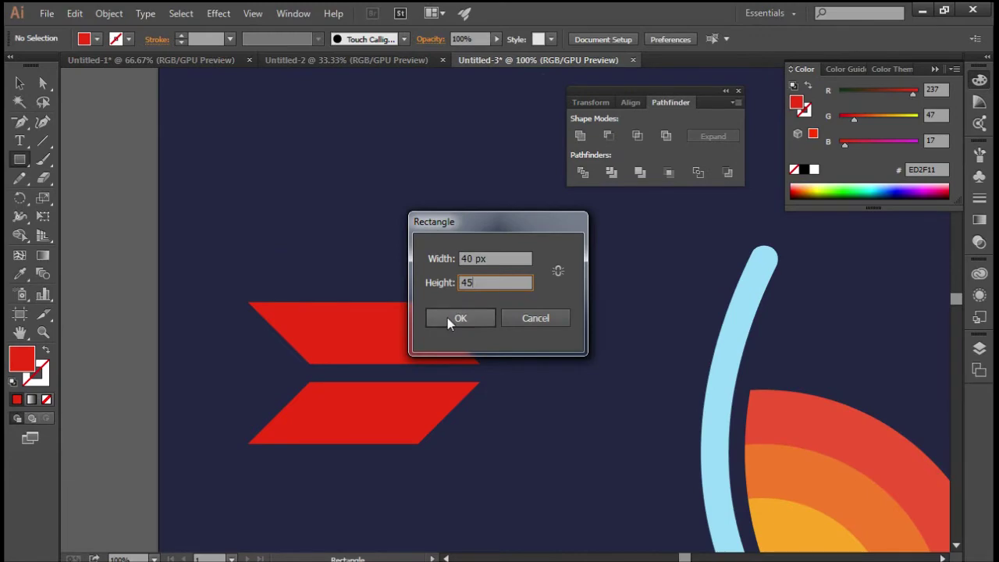
{"action": "left_click", "coordinate": [459, 317]}
{"action": "left_click", "coordinate": [114, 14]}
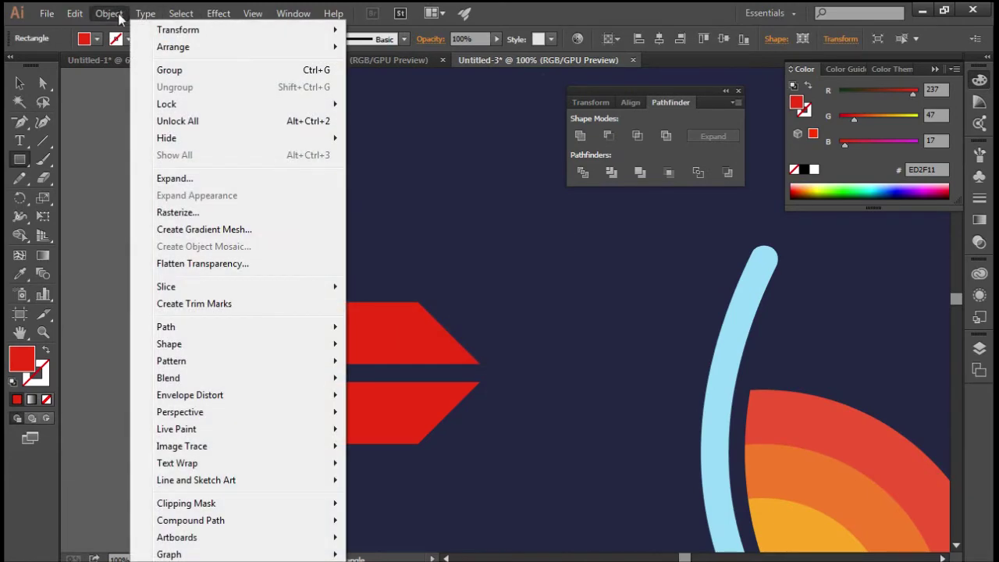
{"action": "mouse_move", "coordinate": [156, 31]}
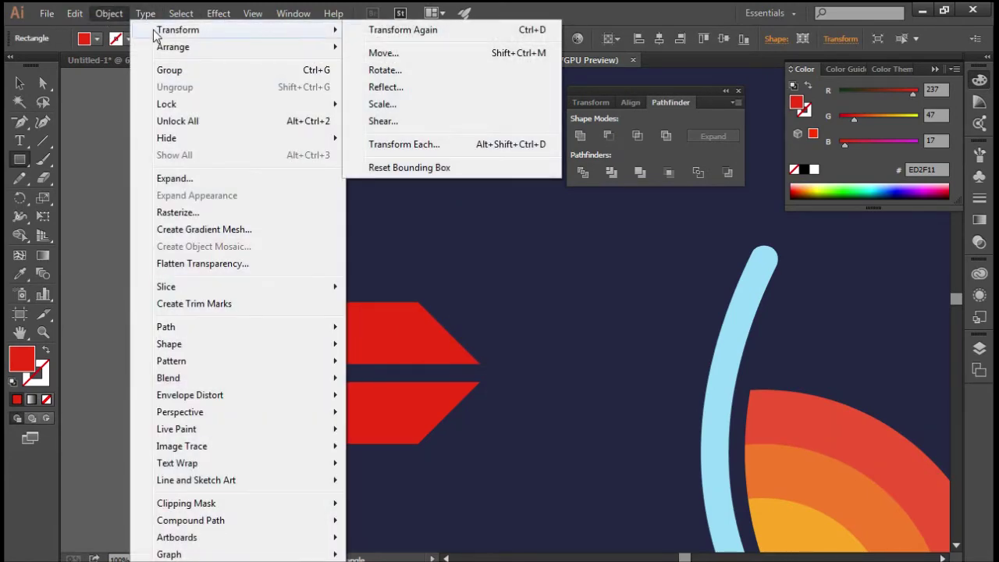
{"action": "left_click", "coordinate": [404, 124]}
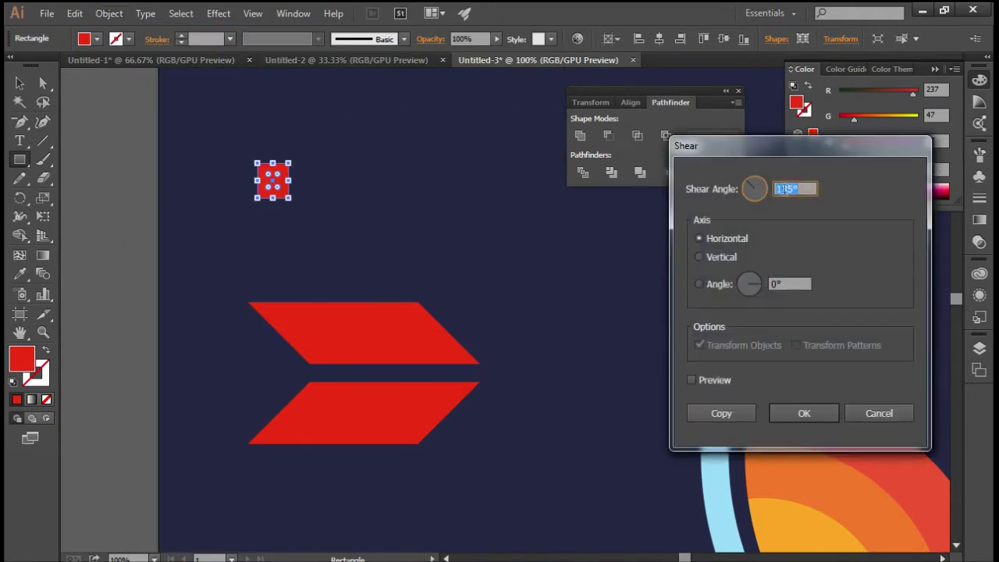
{"action": "left_click", "coordinate": [800, 413]}
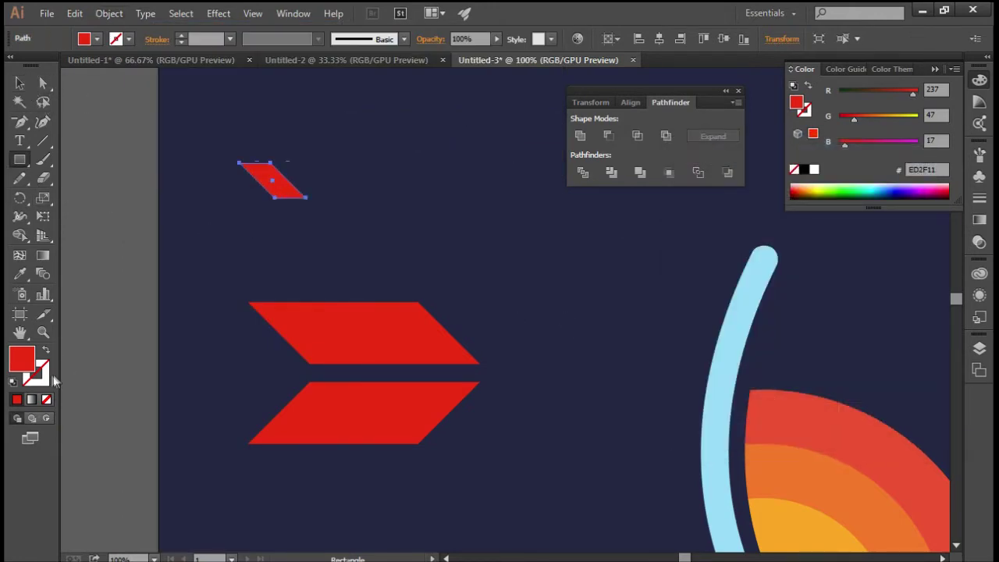
Step: Change the small parallelogram's fill to dark red (66170E)
{"action": "double_click", "coordinate": [22, 359]}
{"action": "left_click", "coordinate": [187, 442]}
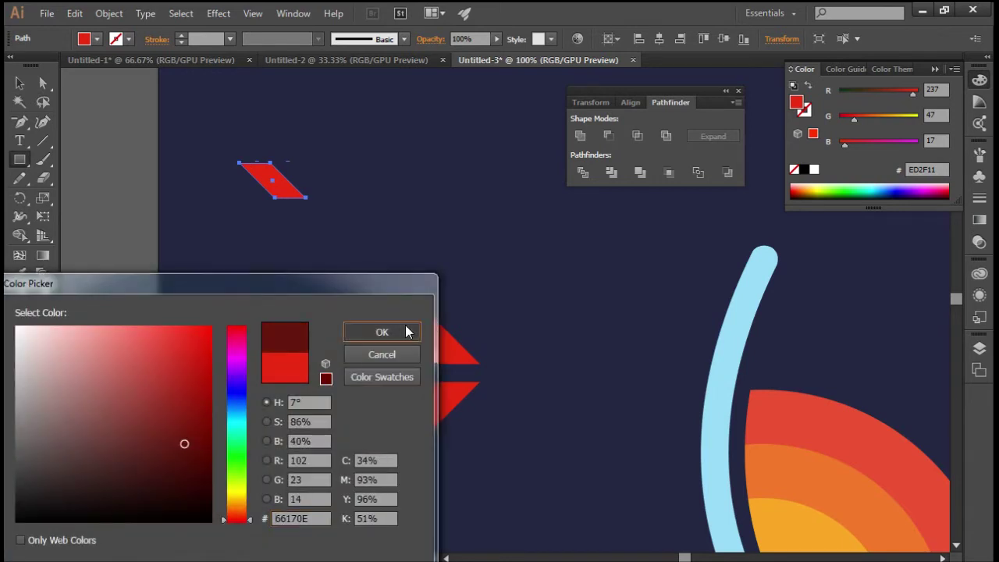
{"action": "left_click", "coordinate": [382, 330]}
{"action": "left_click", "coordinate": [515, 320]}
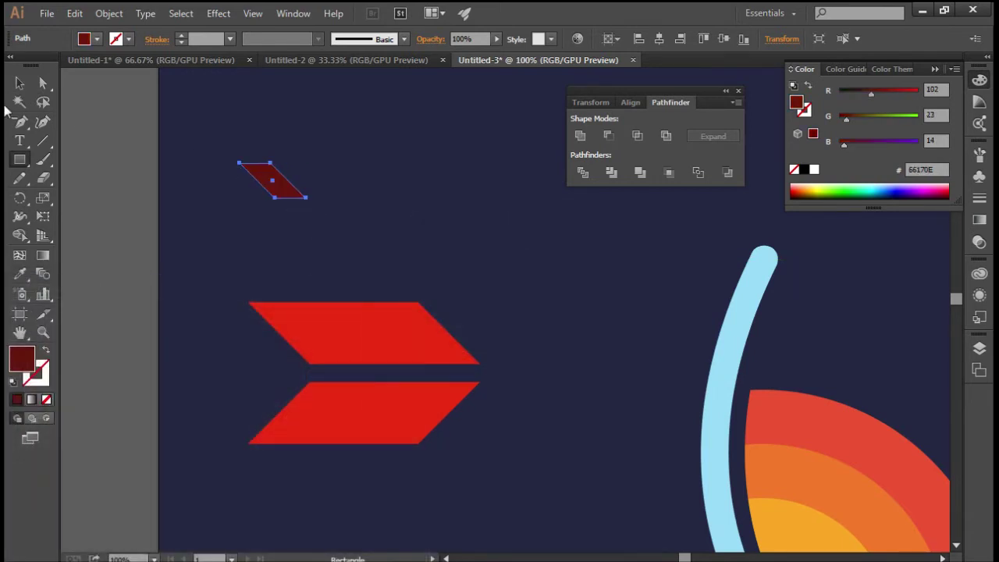
Step: Move the small dark parallelogram into the upper red one so it rests on the middle of its bottom edge
{"action": "left_click", "coordinate": [19, 82]}
{"action": "left_click_drag", "start_coordinate": [283, 192], "coordinate": [380, 359]}
{"action": "left_click_drag", "start_coordinate": [379, 351], "coordinate": [379, 352]}
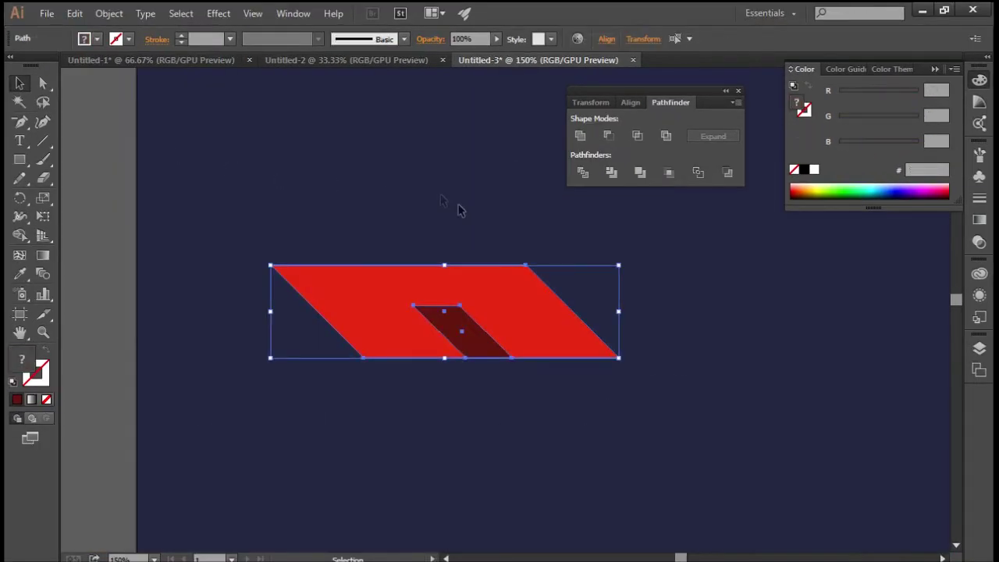
Step: Cut a notch into the red parallelogram by dividing the two shapes with Pathfinder, ungrouping them and deleting the dark middle piece
{"action": "scroll", "coordinate": [490, 234], "scroll_direction": "up", "scroll_amount": 1}
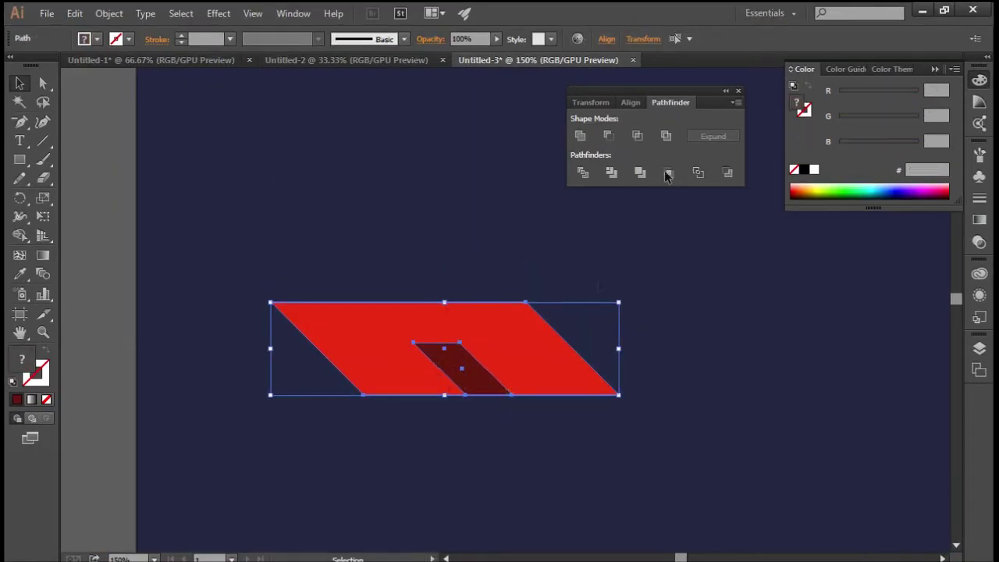
{"action": "left_click", "coordinate": [584, 173]}
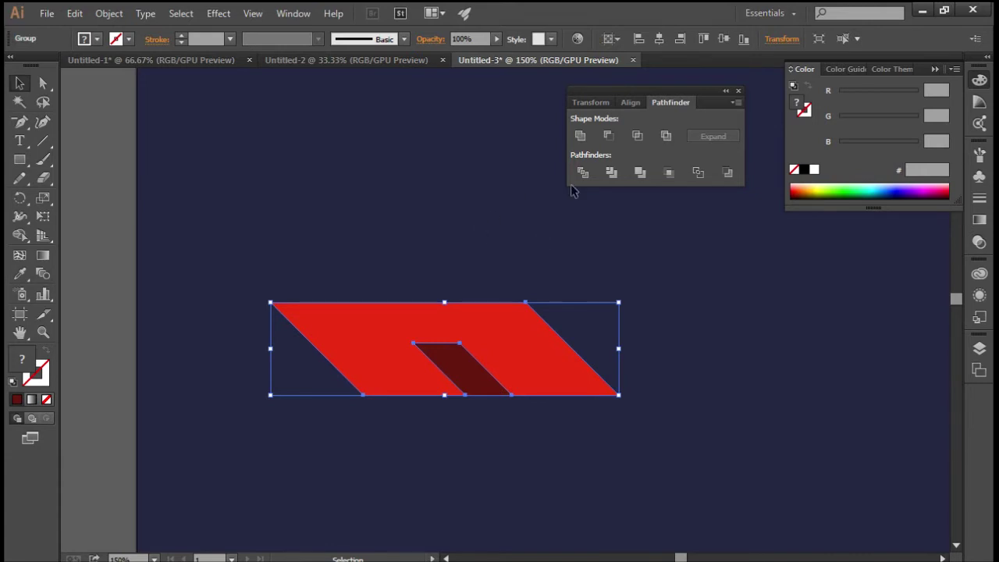
{"action": "left_click", "coordinate": [109, 13]}
{"action": "left_click", "coordinate": [165, 89]}
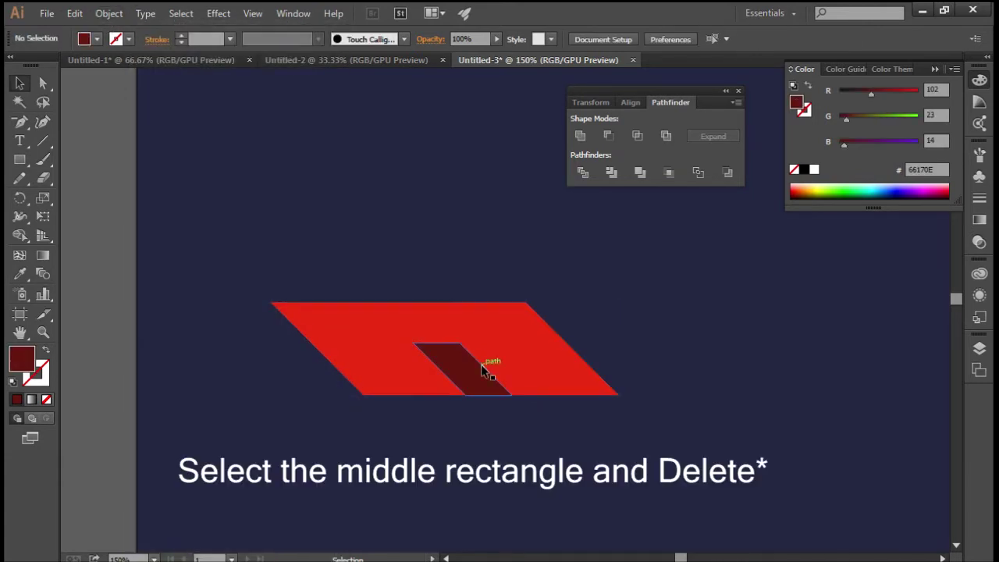
{"action": "left_click", "coordinate": [485, 372]}
{"action": "key", "text": "Delete"}
{"action": "scroll", "coordinate": [468, 234], "scroll_direction": "down", "scroll_amount": 1}
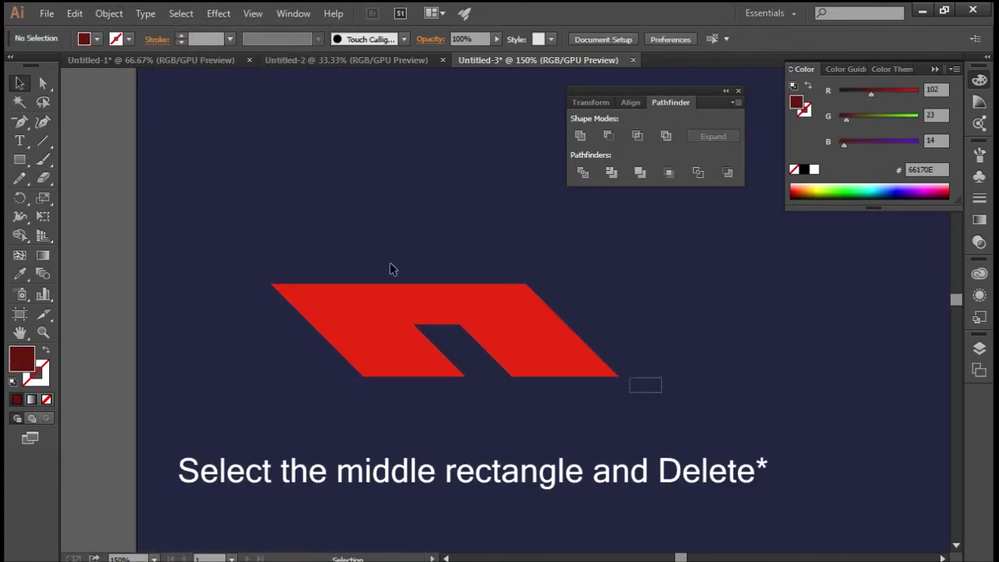
Step: Try placing a copy of the notched red parallelogram against the original's lower edge, and delete that copy
{"action": "key", "text": "ctrl+a"}
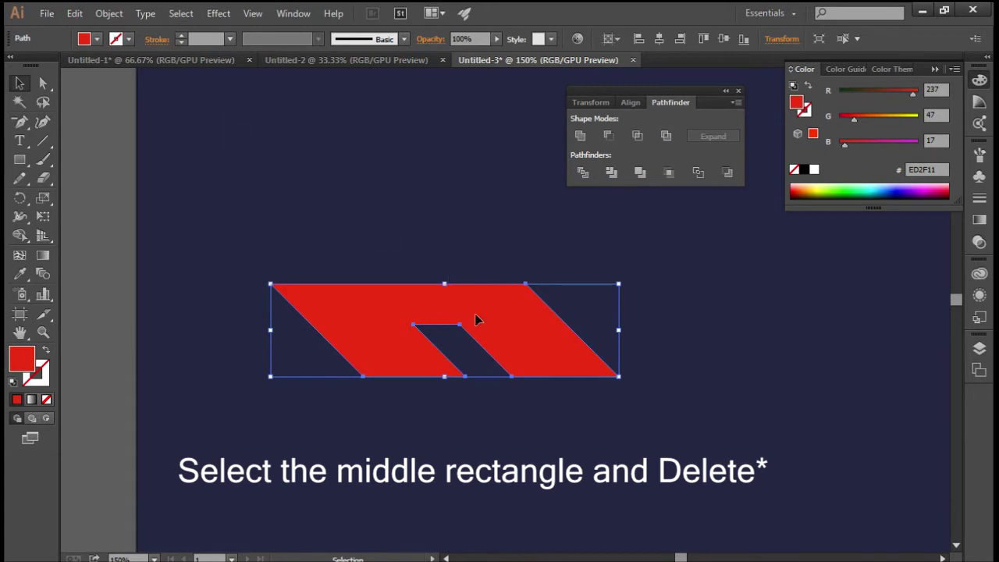
{"action": "key", "text": "a"}
{"action": "key", "text": "v"}
{"action": "left_click_drag", "start_coordinate": [498, 315], "coordinate": [546, 412]}
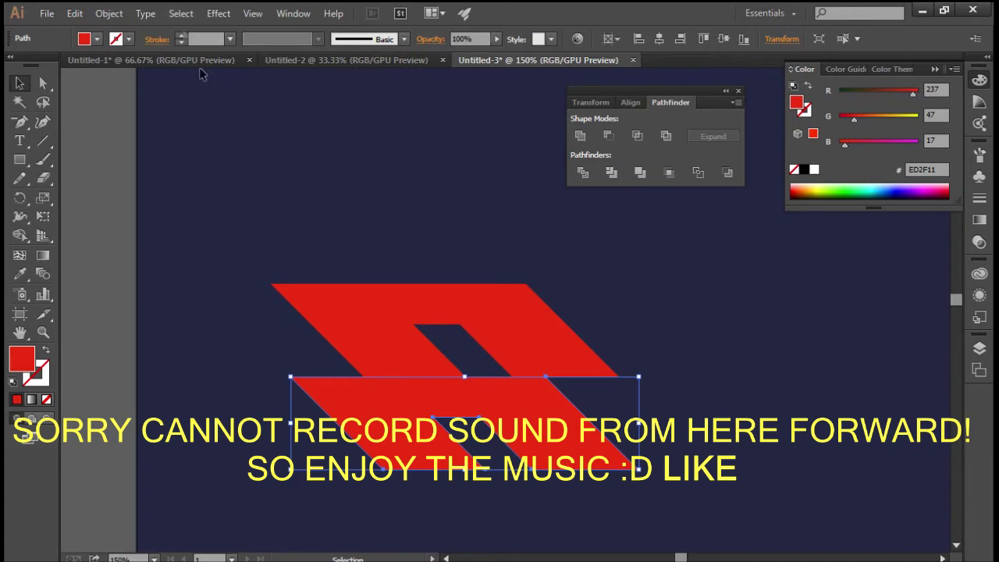
{"action": "left_click", "coordinate": [179, 14]}
{"action": "mouse_move", "coordinate": [110, 17]}
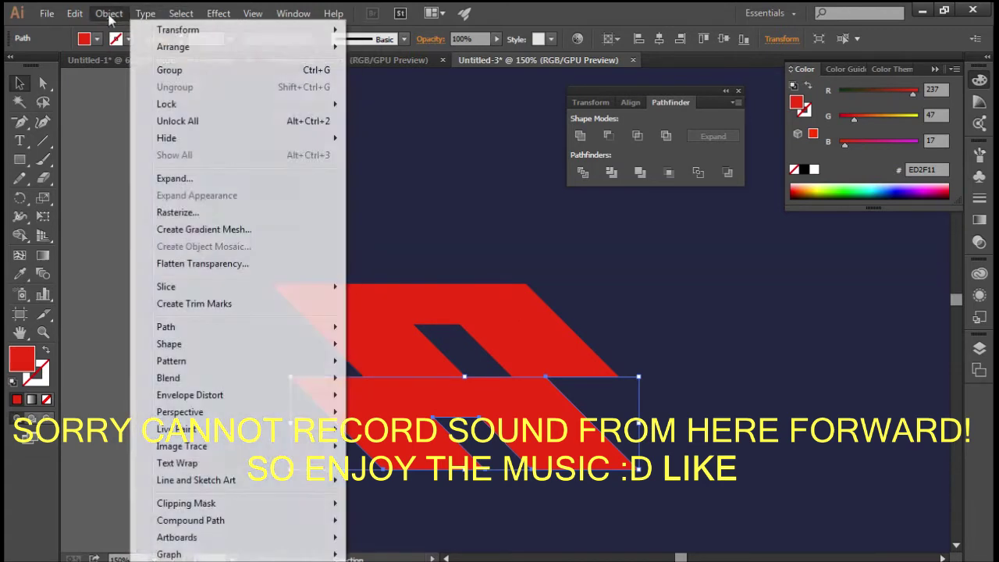
{"action": "left_click", "coordinate": [196, 18]}
{"action": "left_click_drag", "start_coordinate": [550, 407], "coordinate": [574, 407]}
{"action": "key", "text": "Delete"}
Step: Copy and paste the notched red parallelogram, and place the copy just below the original with a small gap
{"action": "left_click", "coordinate": [531, 334]}
{"action": "left_click", "coordinate": [74, 15]}
{"action": "left_click", "coordinate": [92, 89]}
{"action": "left_click", "coordinate": [74, 14]}
{"action": "left_click", "coordinate": [105, 106]}
{"action": "left_click_drag", "start_coordinate": [611, 309], "coordinate": [538, 449]}
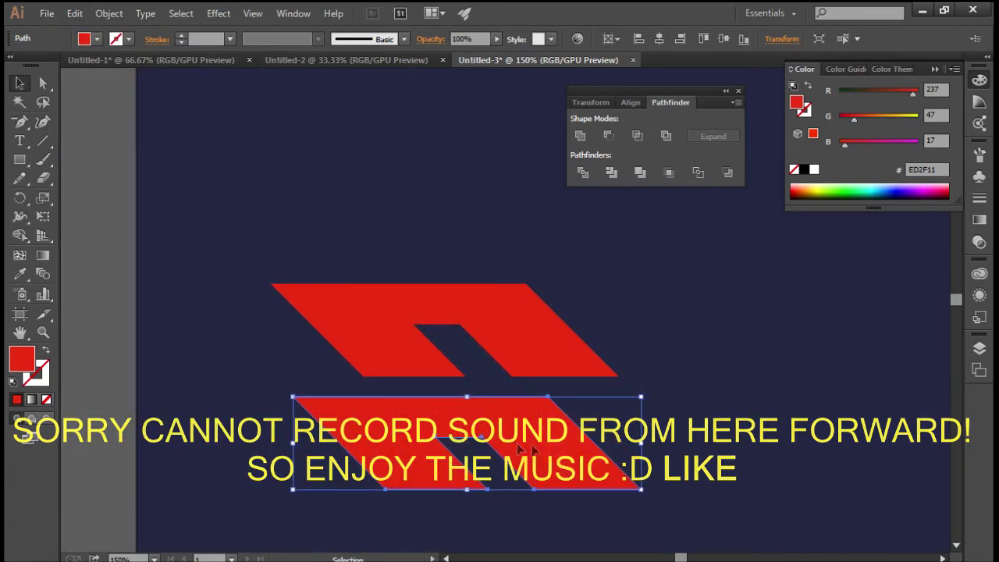
{"action": "scroll", "coordinate": [470, 190], "scroll_direction": "down", "scroll_amount": 1}
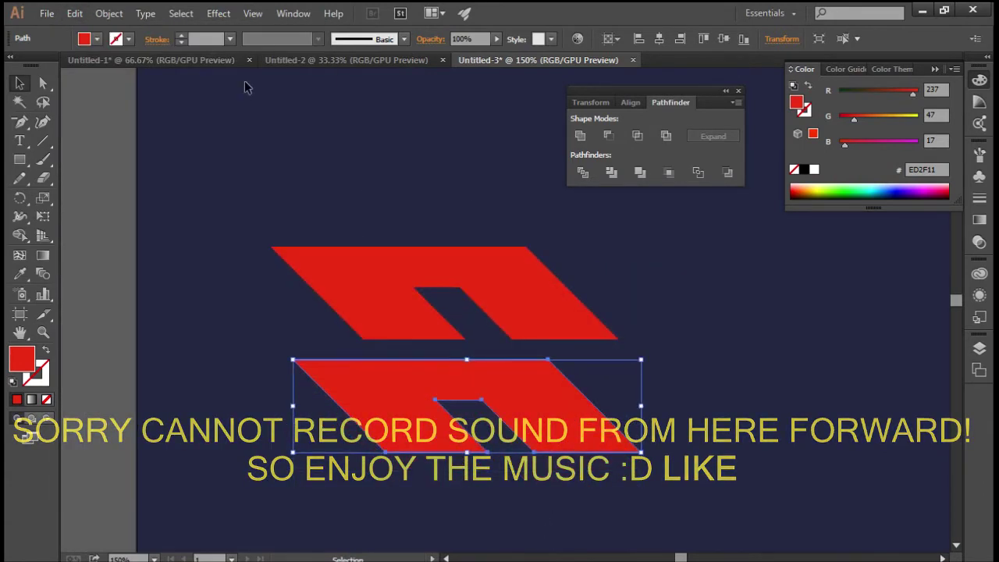
Step: Reflect the lower notched parallelogram across the horizontal axis and align it under the upper one with a small gap
{"action": "left_click", "coordinate": [109, 14]}
{"action": "mouse_move", "coordinate": [283, 37]}
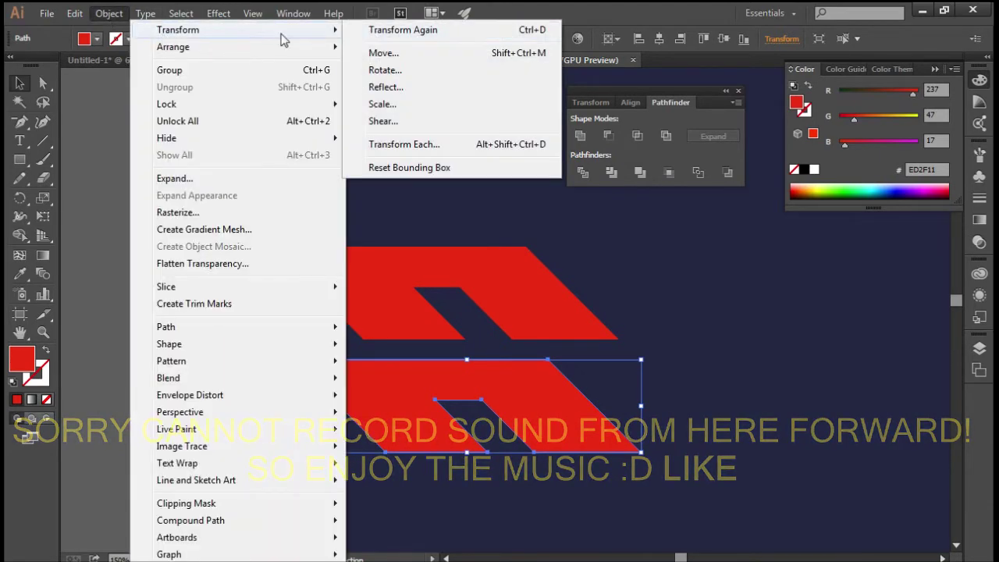
{"action": "left_click", "coordinate": [385, 86]}
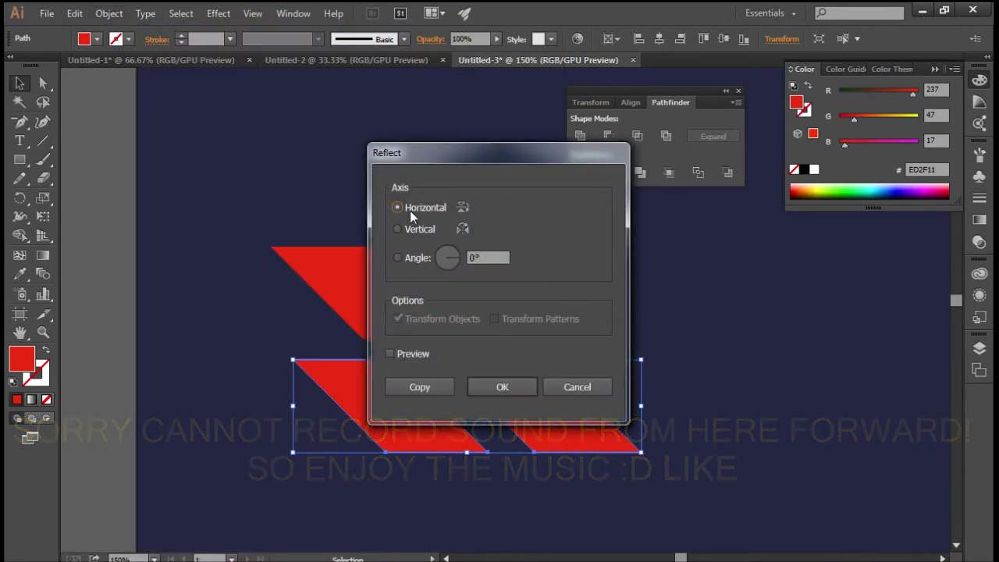
{"action": "left_click", "coordinate": [420, 228]}
{"action": "left_click", "coordinate": [502, 387]}
{"action": "left_click_drag", "start_coordinate": [593, 412], "coordinate": [570, 403]}
Step: Slightly widen the gap between the two mirrored red pieces, keeping their side points aligned
{"action": "left_click_drag", "start_coordinate": [686, 483], "coordinate": [254, 187]}
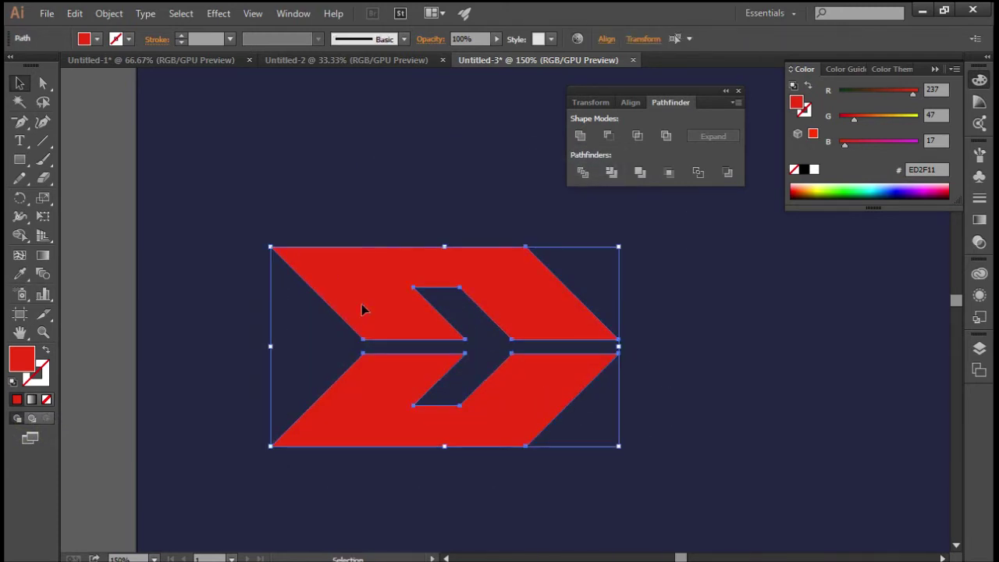
{"action": "scroll", "coordinate": [374, 320], "scroll_direction": "up", "scroll_amount": 4}
{"action": "scroll", "coordinate": [279, 423], "scroll_direction": "down", "scroll_amount": 4}
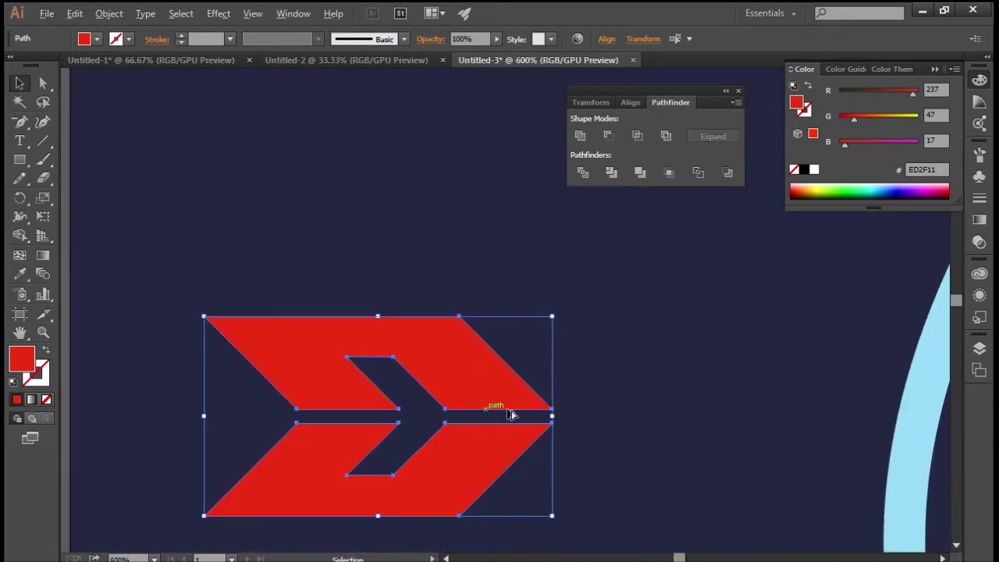
{"action": "scroll", "coordinate": [535, 397], "scroll_direction": "down", "scroll_amount": 3}
{"action": "left_click_drag", "start_coordinate": [448, 391], "coordinate": [471, 401]}
{"action": "left_click", "coordinate": [573, 398]}
{"action": "left_click", "coordinate": [608, 375]}
{"action": "scroll", "coordinate": [607, 375], "scroll_direction": "down", "scroll_amount": 2}
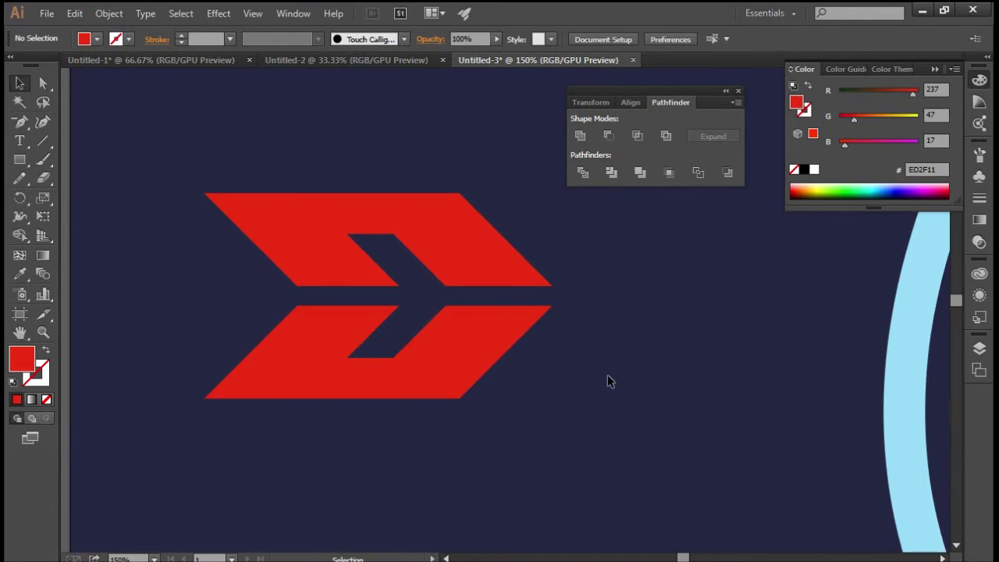
Step: Group the two mirrored red pieces into a single arrow shape
{"action": "scroll", "coordinate": [610, 375], "scroll_direction": "down", "scroll_amount": 4}
{"action": "scroll", "coordinate": [636, 415], "scroll_direction": "up", "scroll_amount": 2}
{"action": "left_click_drag", "start_coordinate": [584, 368], "coordinate": [405, 198]}
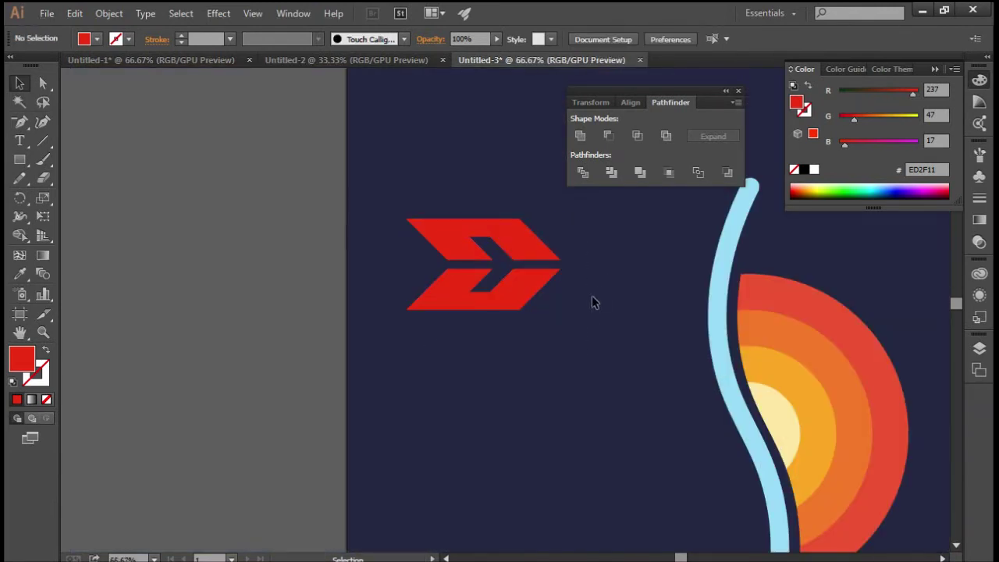
{"action": "scroll", "coordinate": [530, 319], "scroll_direction": "up", "scroll_amount": 2}
{"action": "left_click_drag", "start_coordinate": [546, 375], "coordinate": [468, 227]}
{"action": "left_click", "coordinate": [109, 13]}
{"action": "left_click", "coordinate": [169, 71]}
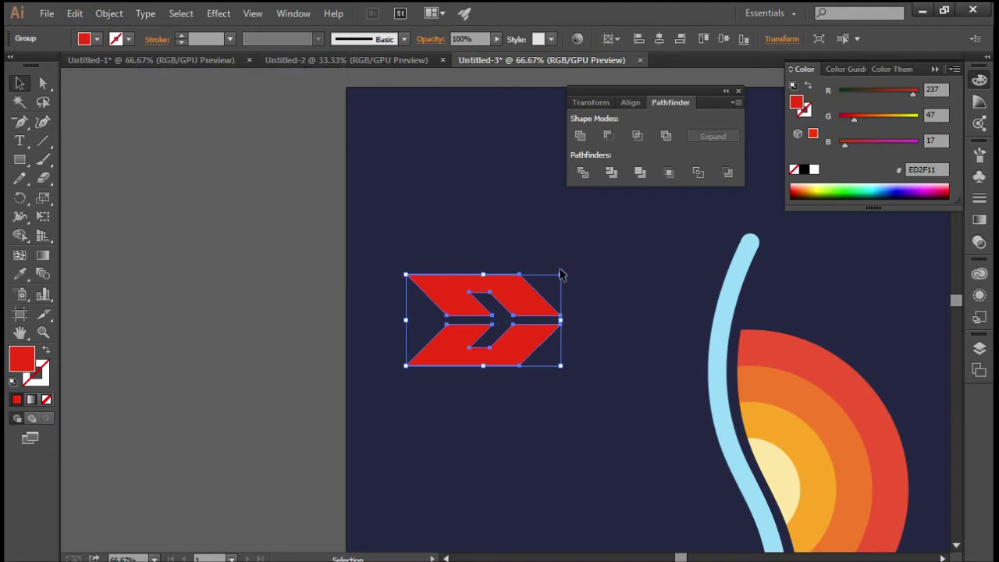
{"action": "left_click", "coordinate": [573, 322]}
{"action": "left_click", "coordinate": [526, 359]}
Step: Copy the red arrow group, paste it twice, and move one copy up and to the right of the original
{"action": "left_click", "coordinate": [109, 13]}
{"action": "left_click", "coordinate": [74, 13]}
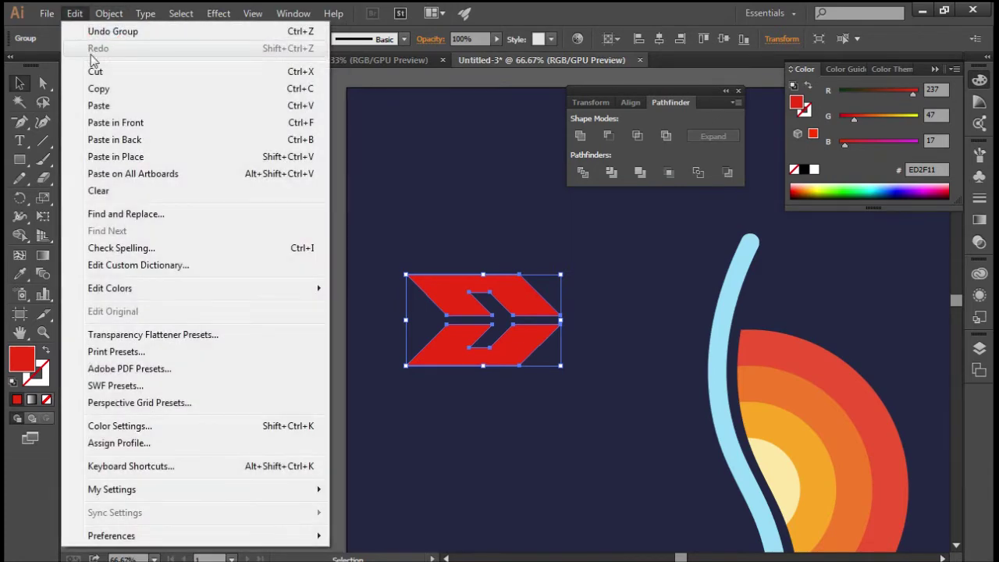
{"action": "left_click", "coordinate": [100, 89]}
{"action": "left_click", "coordinate": [74, 13]}
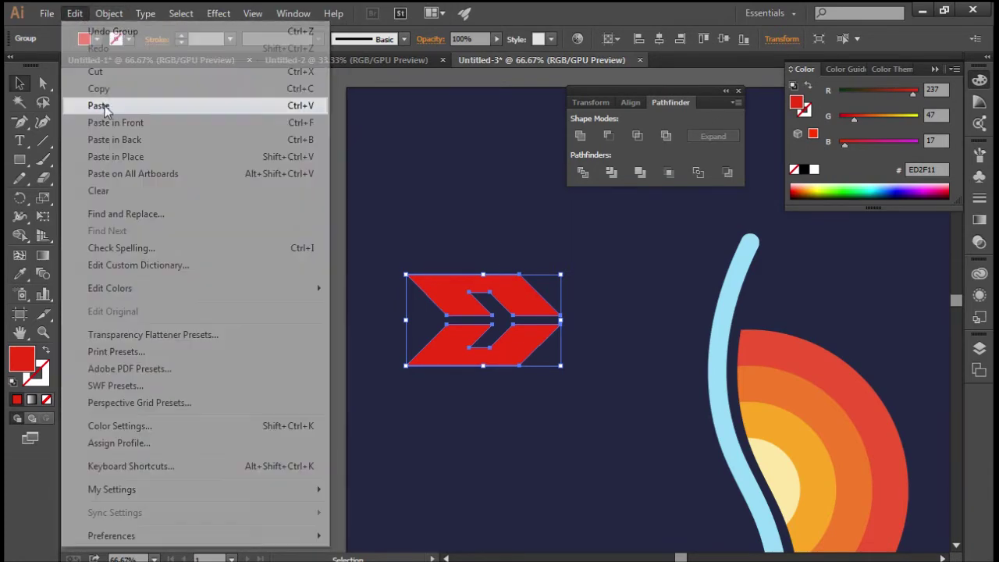
{"action": "left_click", "coordinate": [98, 105]}
{"action": "left_click", "coordinate": [74, 14]}
{"action": "left_click", "coordinate": [99, 89]}
{"action": "left_click", "coordinate": [75, 13]}
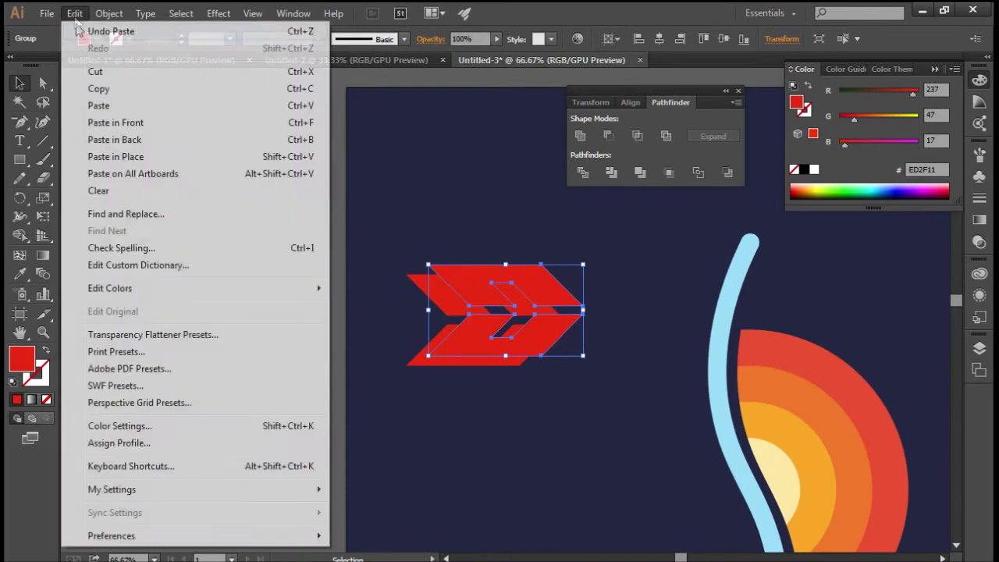
{"action": "left_click", "coordinate": [91, 106]}
{"action": "left_click_drag", "start_coordinate": [528, 292], "coordinate": [614, 256]}
Step: Move the other arrow copy below the original, rotate it 90° to point upward, and place it beneath the original's tip
{"action": "left_click_drag", "start_coordinate": [520, 340], "coordinate": [530, 432]}
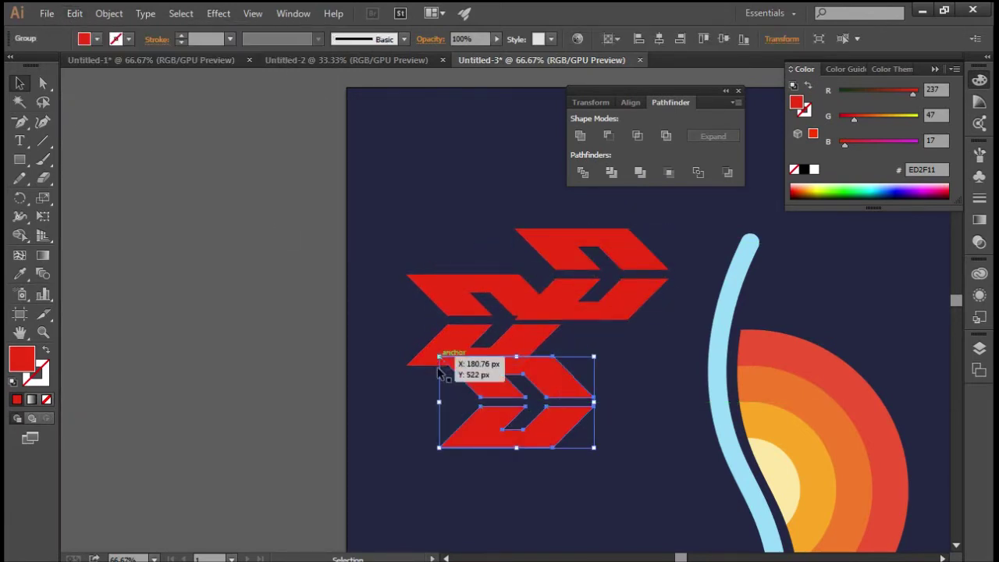
{"action": "left_click_drag", "start_coordinate": [434, 452], "coordinate": [577, 516]}
{"action": "left_click_drag", "start_coordinate": [517, 412], "coordinate": [594, 433]}
Step: Rotate the upper arrow copy 90° to point downward and place it above the tip of the left arrow
{"action": "left_click", "coordinate": [562, 297]}
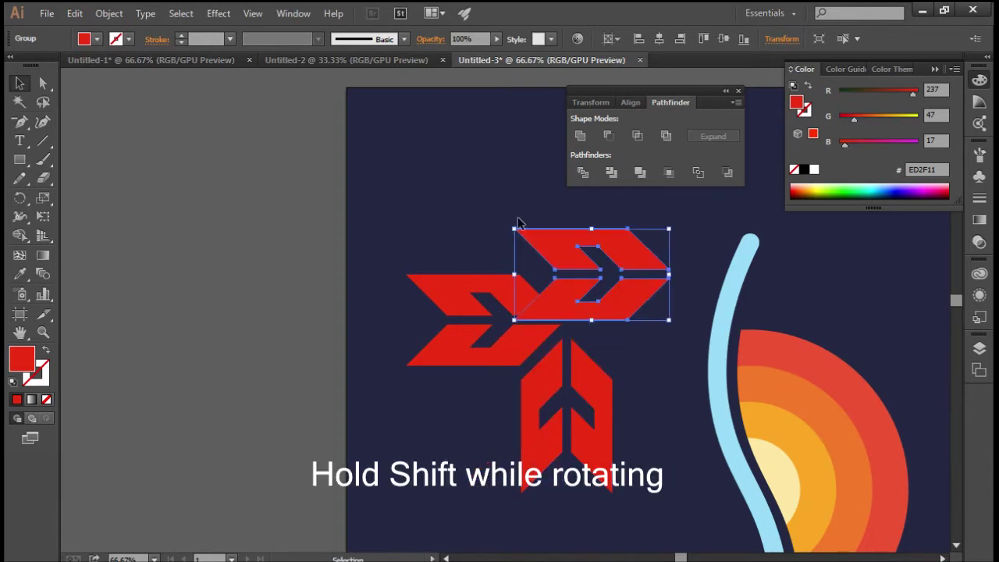
{"action": "left_click_drag", "start_coordinate": [545, 199], "coordinate": [544, 199]}
{"action": "left_click_drag", "start_coordinate": [512, 230], "coordinate": [516, 218]}
{"action": "left_click_drag", "start_coordinate": [599, 177], "coordinate": [648, 158]}
{"action": "left_click_drag", "start_coordinate": [620, 243], "coordinate": [601, 212]}
Step: Fine-tune the positions of the upper and lower arrows so they line up evenly around the left arrow's tip
{"action": "left_click", "coordinate": [686, 330]}
{"action": "scroll", "coordinate": [686, 330], "scroll_direction": "down", "scroll_amount": 2}
{"action": "scroll", "coordinate": [667, 380], "scroll_direction": "up", "scroll_amount": 2}
{"action": "left_click_drag", "start_coordinate": [618, 247], "coordinate": [606, 230]}
{"action": "left_click", "coordinate": [620, 261]}
{"action": "left_click_drag", "start_coordinate": [616, 352], "coordinate": [620, 362]}
{"action": "left_click", "coordinate": [655, 367]}
{"action": "scroll", "coordinate": [656, 368], "scroll_direction": "down", "scroll_amount": 2}
{"action": "scroll", "coordinate": [656, 368], "scroll_direction": "up", "scroll_amount": 1}
Step: Try moving the three red arrows together to another spot, and undo the moves
{"action": "left_click_drag", "start_coordinate": [663, 472], "coordinate": [441, 195]}
{"action": "left_click_drag", "start_coordinate": [445, 315], "coordinate": [300, 278]}
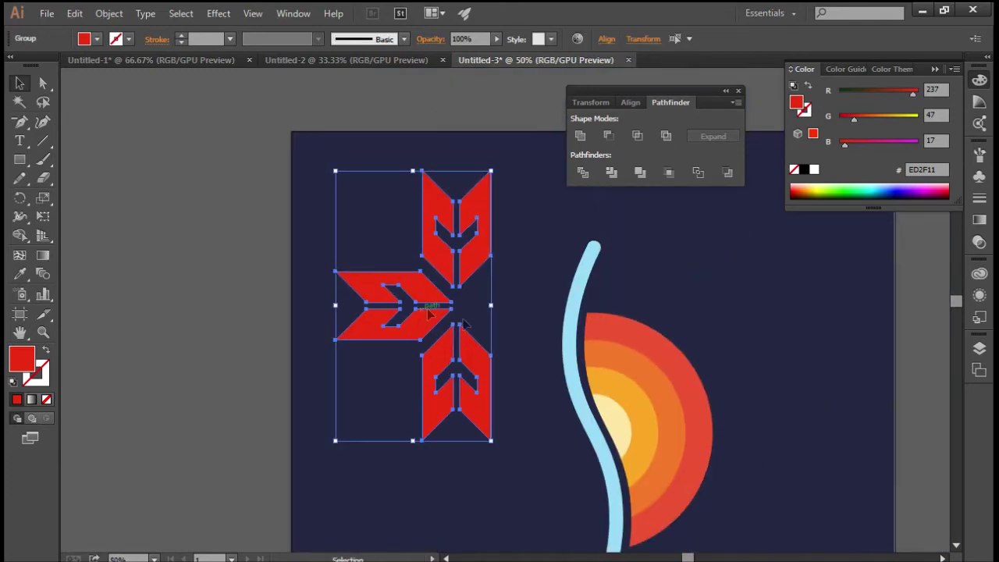
{"action": "scroll", "coordinate": [430, 314], "scroll_direction": "down", "scroll_amount": 3}
{"action": "left_click_drag", "start_coordinate": [472, 304], "coordinate": [490, 407]}
{"action": "left_click", "coordinate": [491, 424]}
{"action": "key", "text": "ctrl+z"}
{"action": "key", "text": "ctrl+z"}
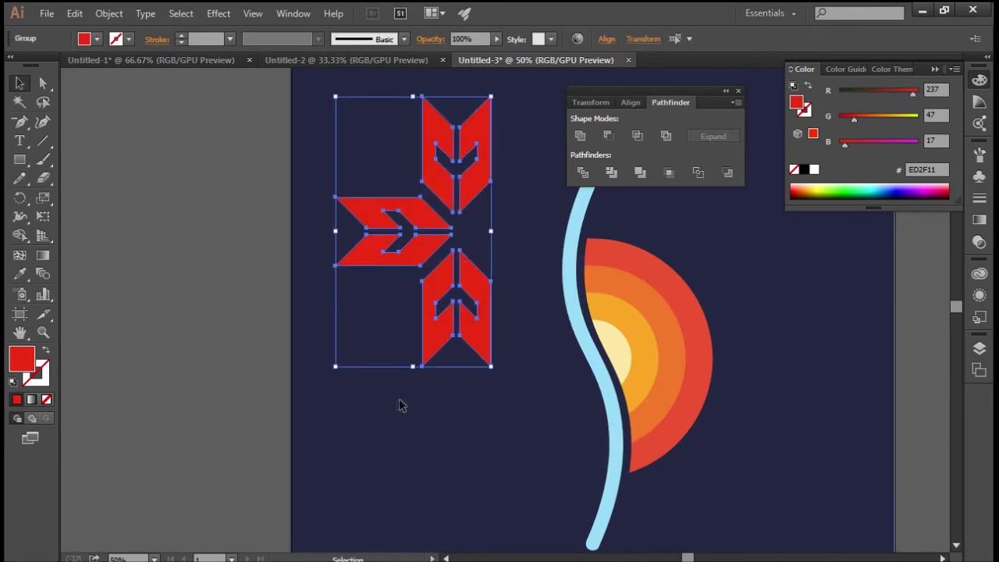
Step: Draw a 75 x 40 px red rectangle in the empty area beside the upper arrow
{"action": "left_click", "coordinate": [399, 405]}
{"action": "scroll", "coordinate": [399, 405], "scroll_direction": "up", "scroll_amount": 2}
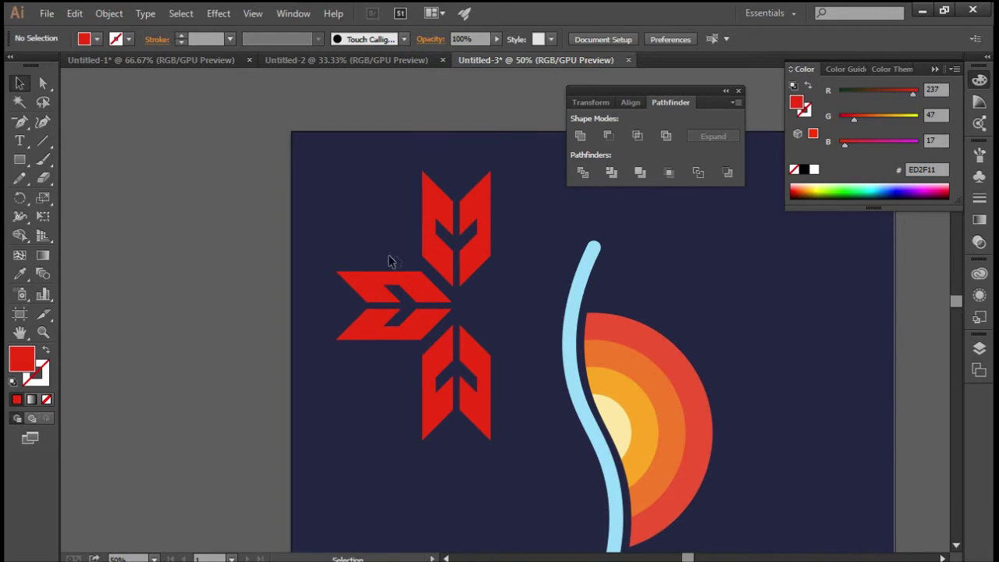
{"action": "scroll", "coordinate": [390, 266], "scroll_direction": "up", "scroll_amount": 1}
{"action": "left_click", "coordinate": [20, 160]}
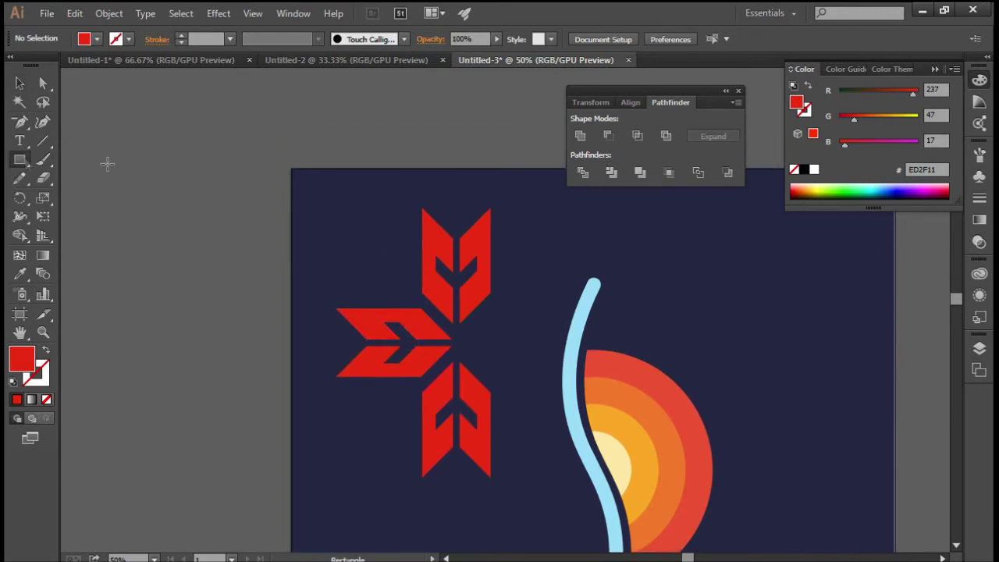
{"action": "left_click", "coordinate": [333, 226]}
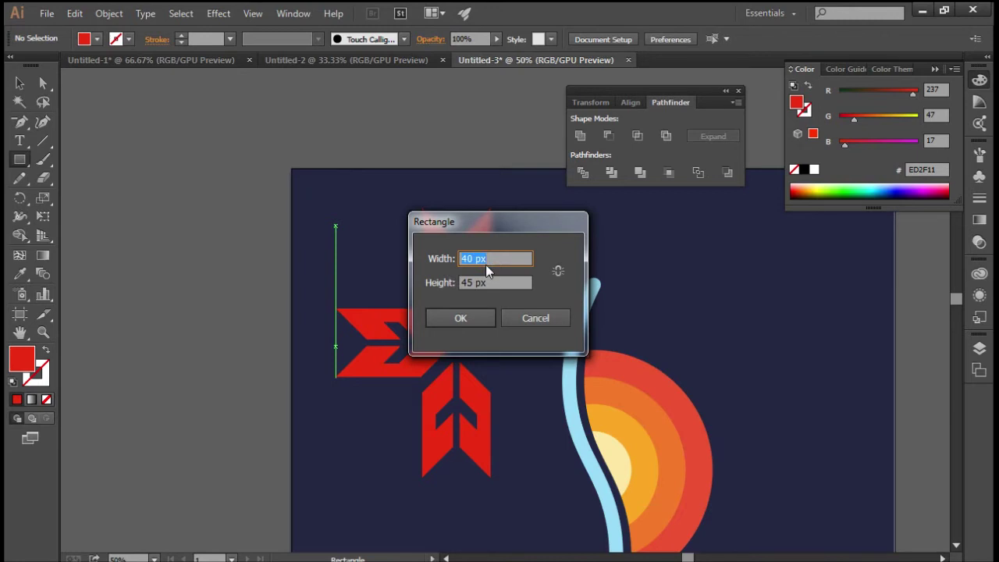
{"action": "type", "text": "75"}
{"action": "key", "text": "Tab"}
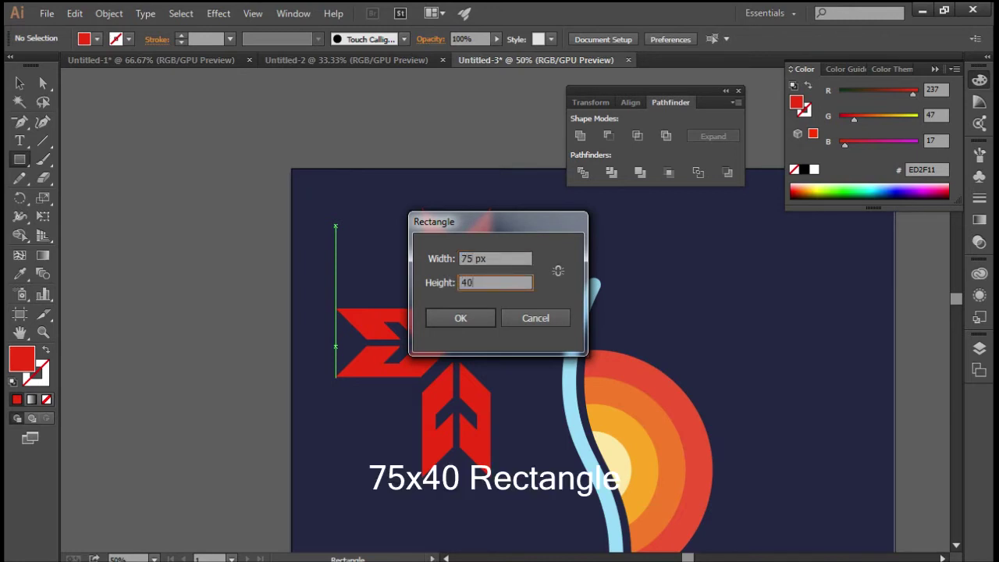
{"action": "type", "text": "40"}
{"action": "key", "text": "Return"}
{"action": "scroll", "coordinate": [229, 259], "scroll_direction": "up", "scroll_amount": 2}
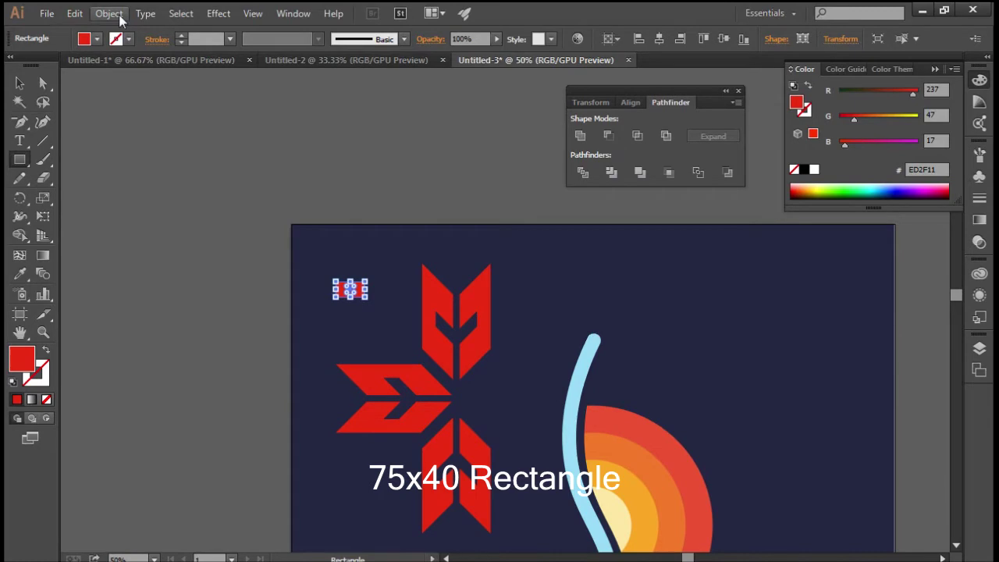
Step: Shear the small rectangle by 135° along the horizontal axis to form a parallelogram
{"action": "left_click", "coordinate": [109, 13]}
{"action": "mouse_move", "coordinate": [165, 28]}
{"action": "left_click", "coordinate": [376, 123]}
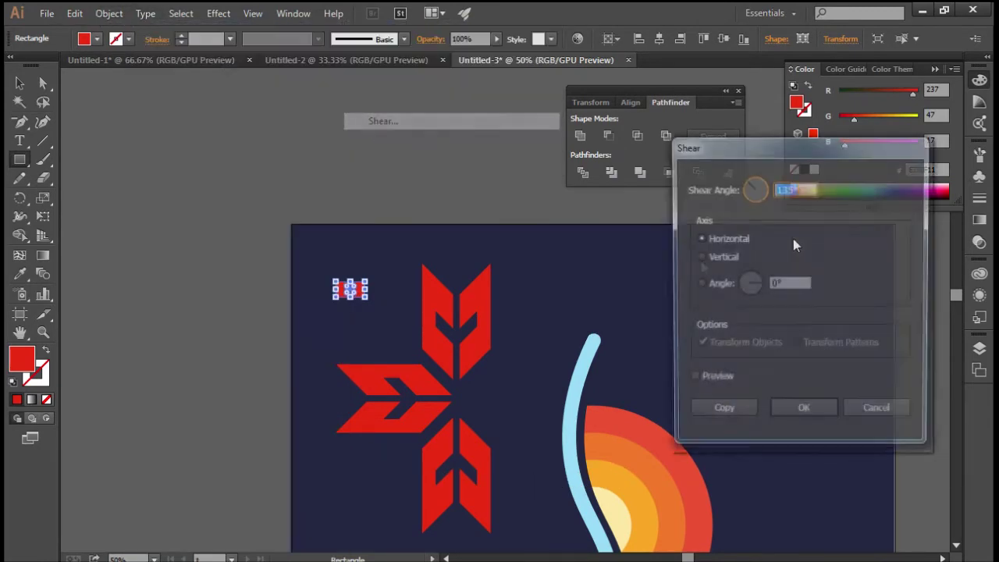
{"action": "left_click", "coordinate": [782, 412]}
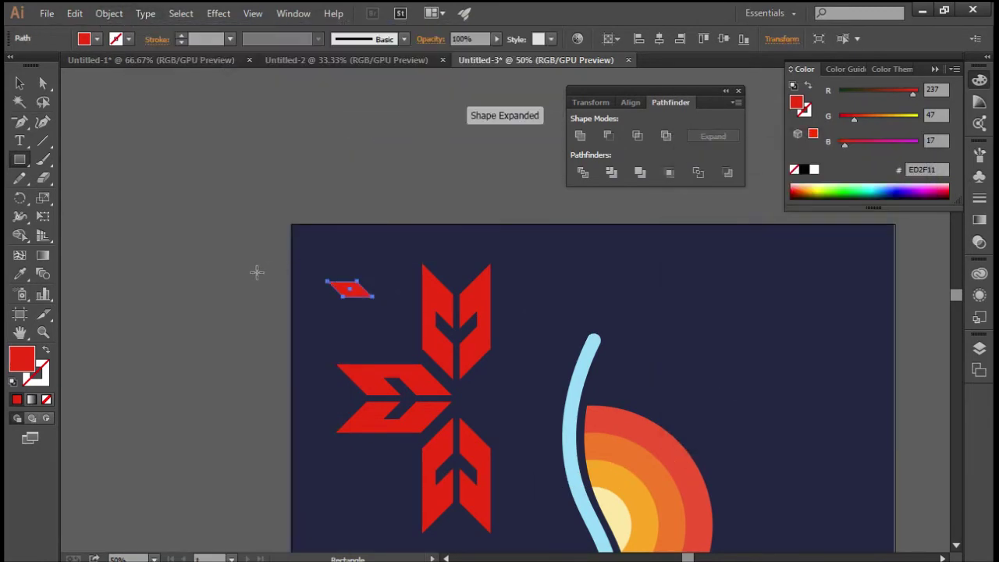
{"action": "scroll", "coordinate": [124, 210], "scroll_direction": "up", "scroll_amount": 1}
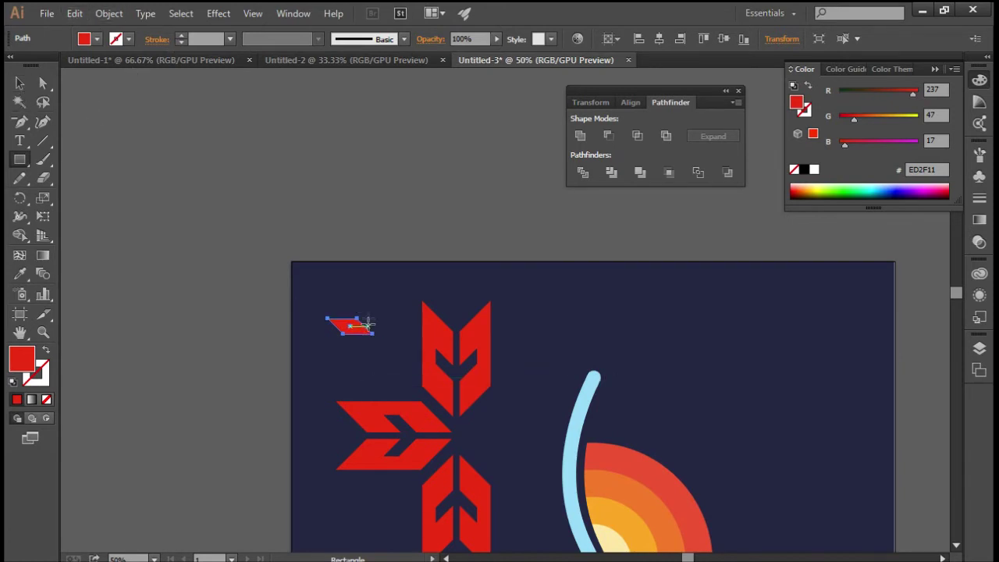
Step: Copy and paste the small red parallelogram, and place the copy just above the original
{"action": "left_click", "coordinate": [116, 16]}
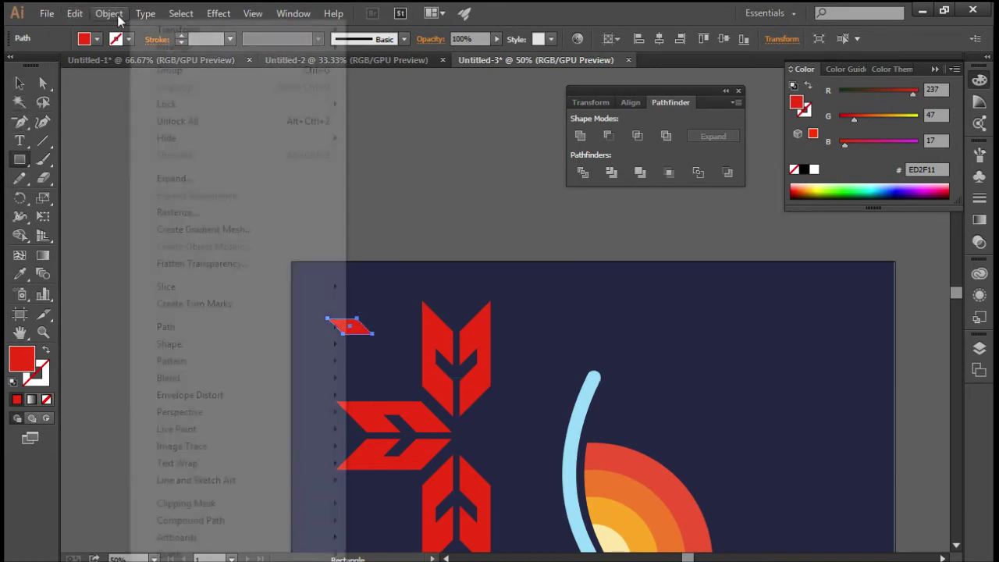
{"action": "mouse_move", "coordinate": [179, 34]}
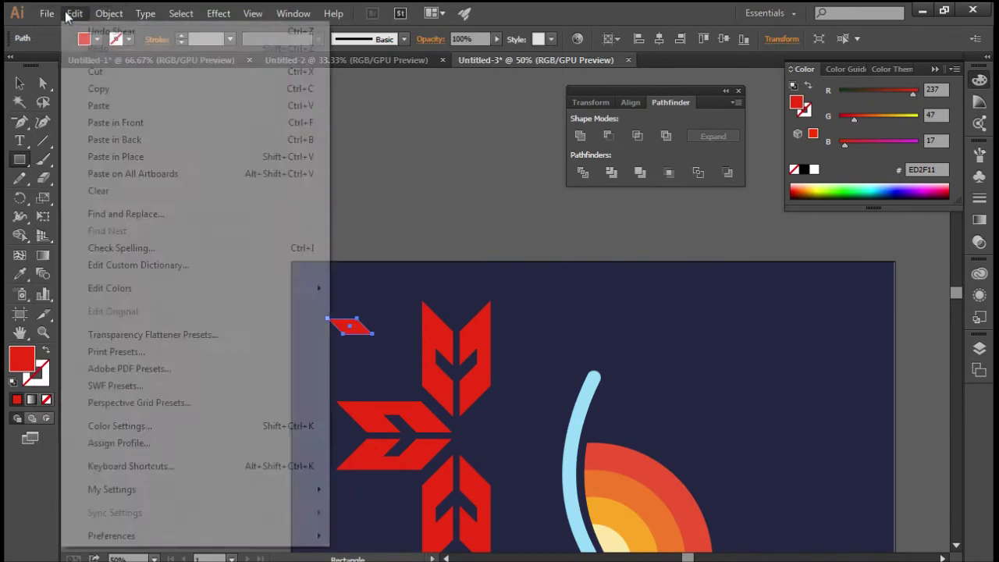
{"action": "left_click", "coordinate": [74, 13]}
{"action": "left_click", "coordinate": [73, 13]}
{"action": "key", "text": "Escape"}
{"action": "left_click", "coordinate": [74, 13]}
{"action": "left_click", "coordinate": [109, 105]}
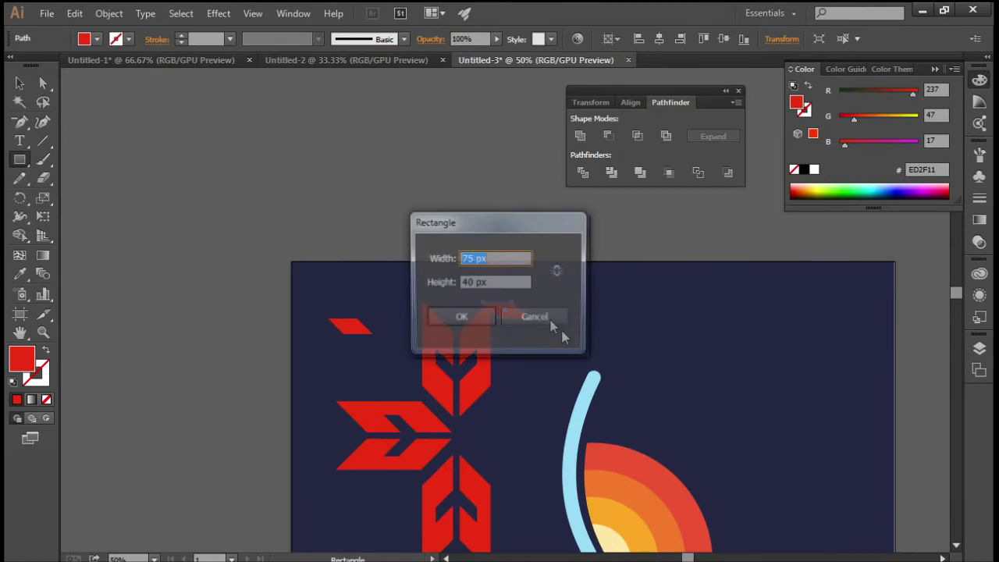
{"action": "left_click", "coordinate": [534, 318]}
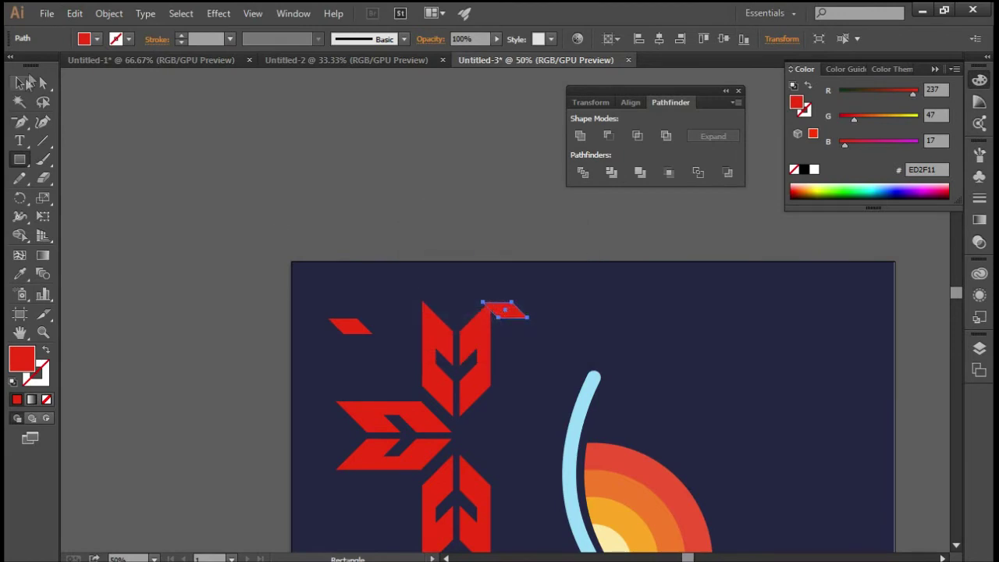
{"action": "key", "text": "v"}
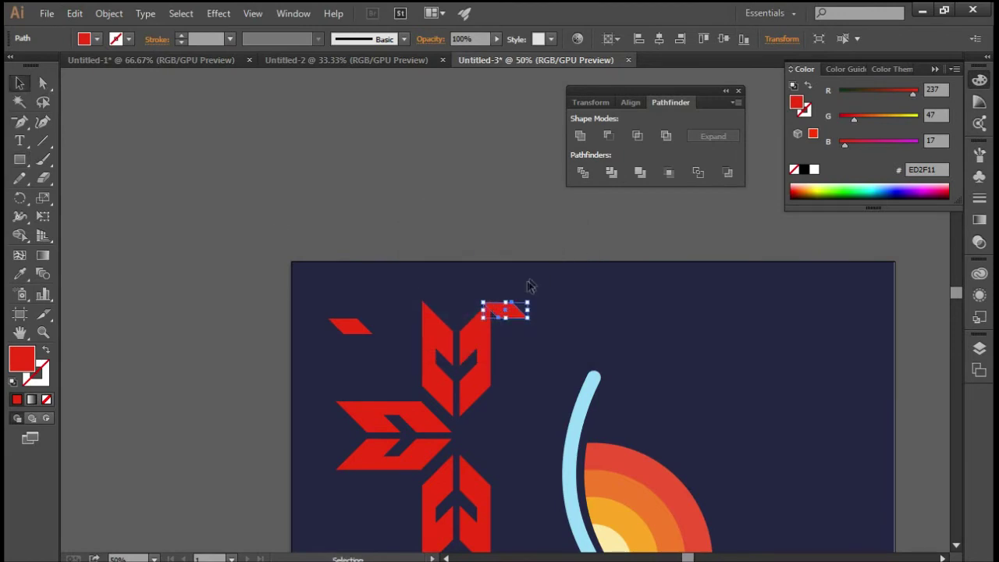
{"action": "left_click_drag", "start_coordinate": [516, 312], "coordinate": [385, 305]}
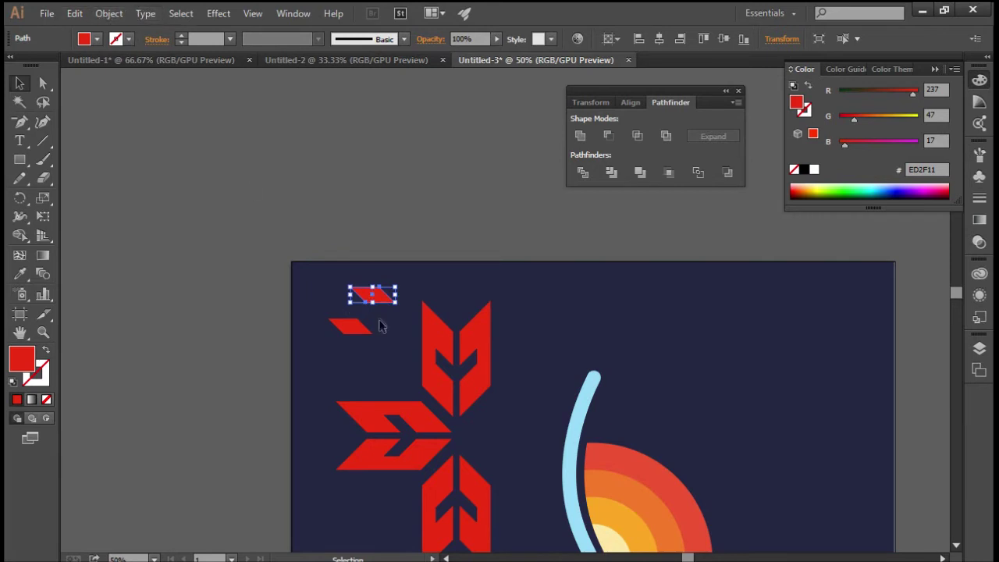
Step: Reflect the copied small parallelogram across the horizontal axis
{"action": "scroll", "coordinate": [334, 202], "scroll_direction": "down", "scroll_amount": 1}
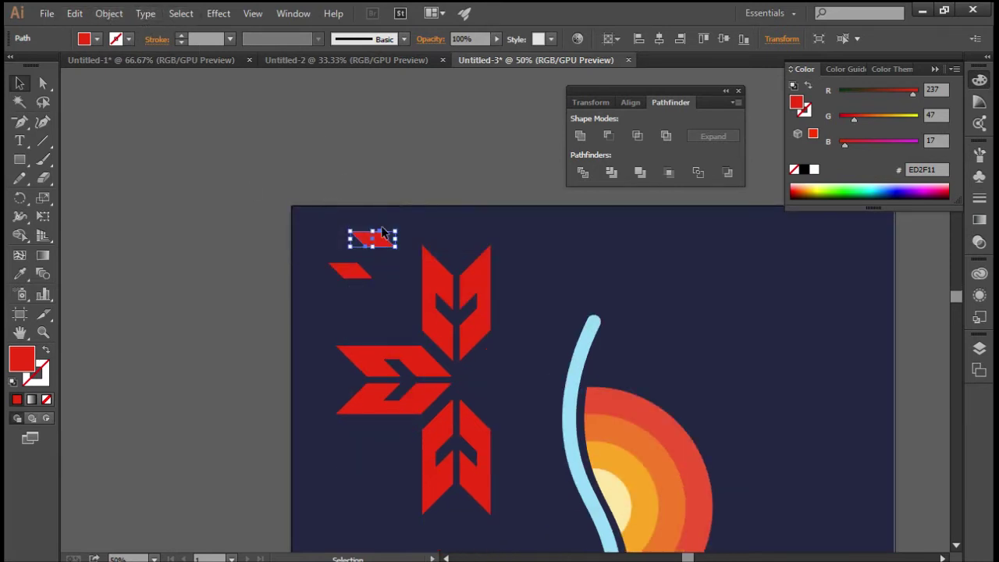
{"action": "left_click", "coordinate": [108, 13]}
{"action": "mouse_move", "coordinate": [180, 29]}
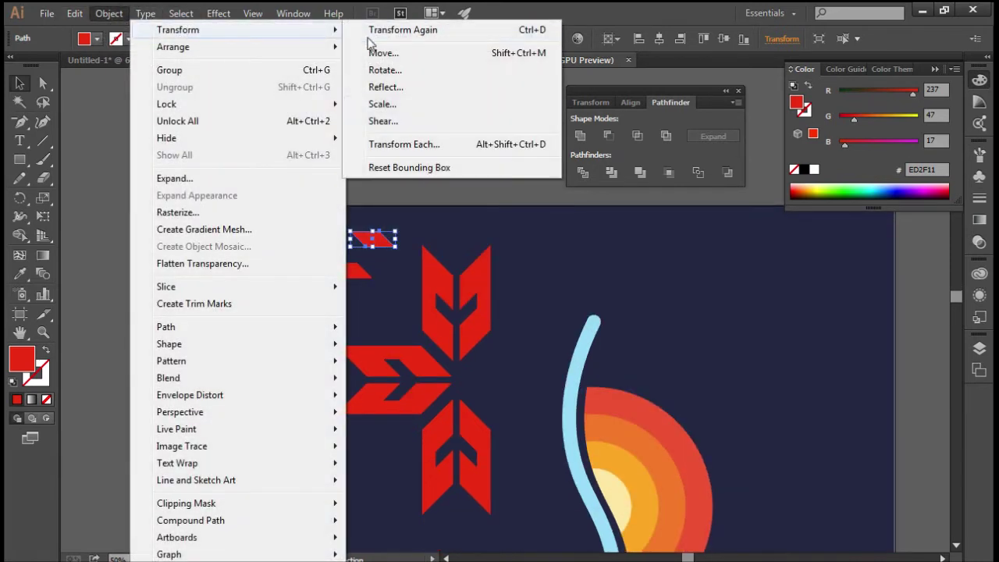
{"action": "left_click", "coordinate": [384, 88]}
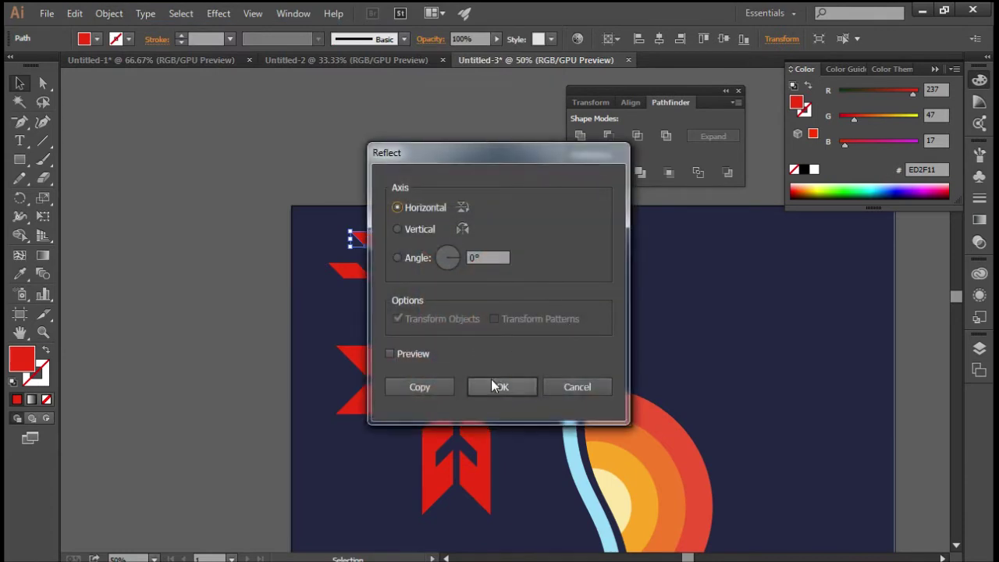
{"action": "left_click", "coordinate": [492, 381]}
Step: Rotate the reflected parallelogram upright and attach its slanted edge to the slanted end of the other small parallelogram
{"action": "scroll", "coordinate": [380, 241], "scroll_direction": "up", "scroll_amount": 3}
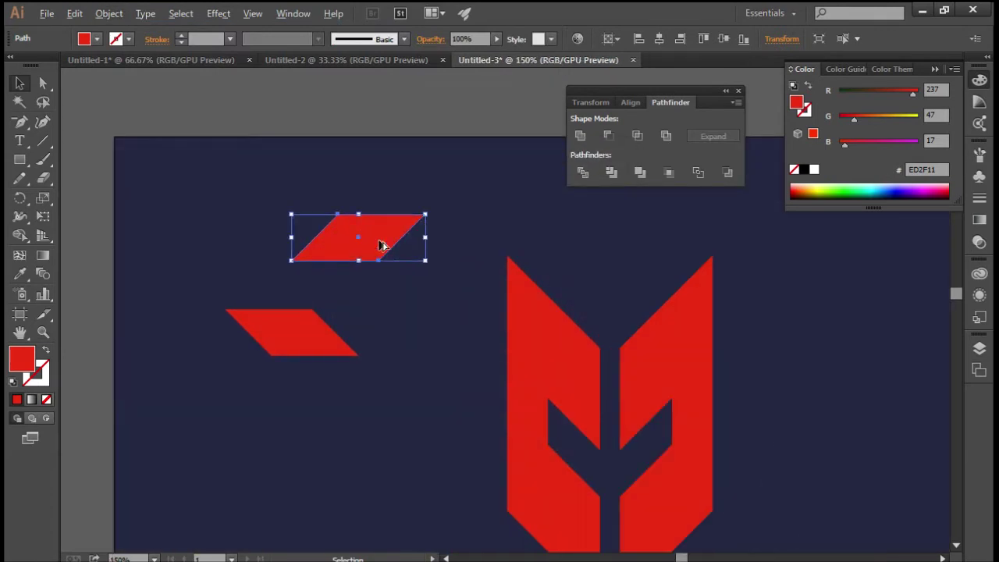
{"action": "left_click_drag", "start_coordinate": [432, 211], "coordinate": [318, 163]}
{"action": "left_click_drag", "start_coordinate": [376, 247], "coordinate": [353, 301]}
Step: Merge the two joined small parallelograms into one corner shape with Pathfinder
{"action": "left_click", "coordinate": [408, 411]}
{"action": "left_click_drag", "start_coordinate": [408, 410], "coordinate": [308, 186]}
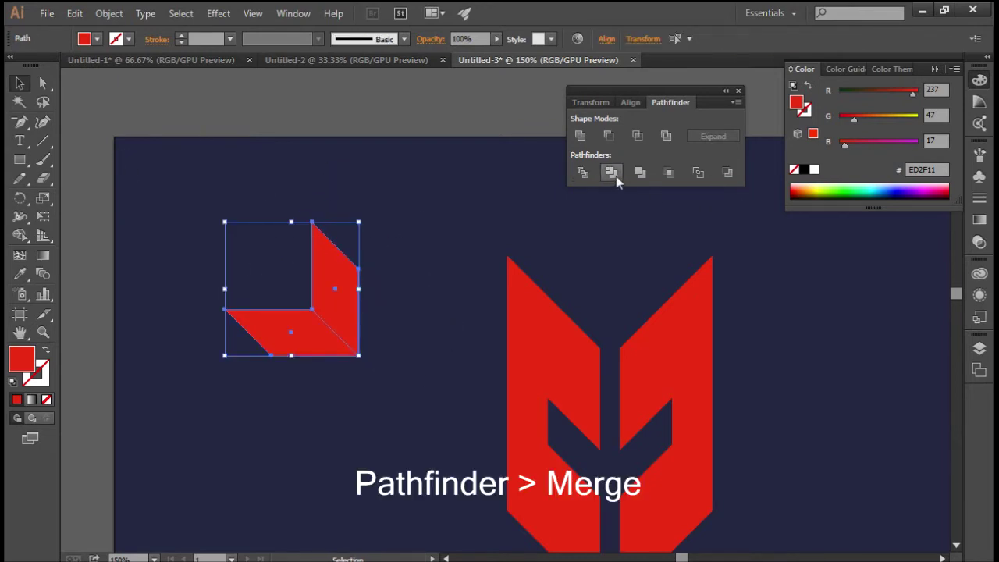
{"action": "left_click", "coordinate": [639, 173]}
Step: Move the merged corner shape into the space between the upper and left arrows
{"action": "left_click", "coordinate": [410, 406]}
{"action": "left_click_drag", "start_coordinate": [411, 406], "coordinate": [292, 291]}
{"action": "scroll", "coordinate": [361, 240], "scroll_direction": "down", "scroll_amount": 4}
{"action": "scroll", "coordinate": [386, 285], "scroll_direction": "up", "scroll_amount": 2}
{"action": "left_click_drag", "start_coordinate": [352, 203], "coordinate": [400, 271]}
{"action": "scroll", "coordinate": [398, 234], "scroll_direction": "down", "scroll_amount": 2}
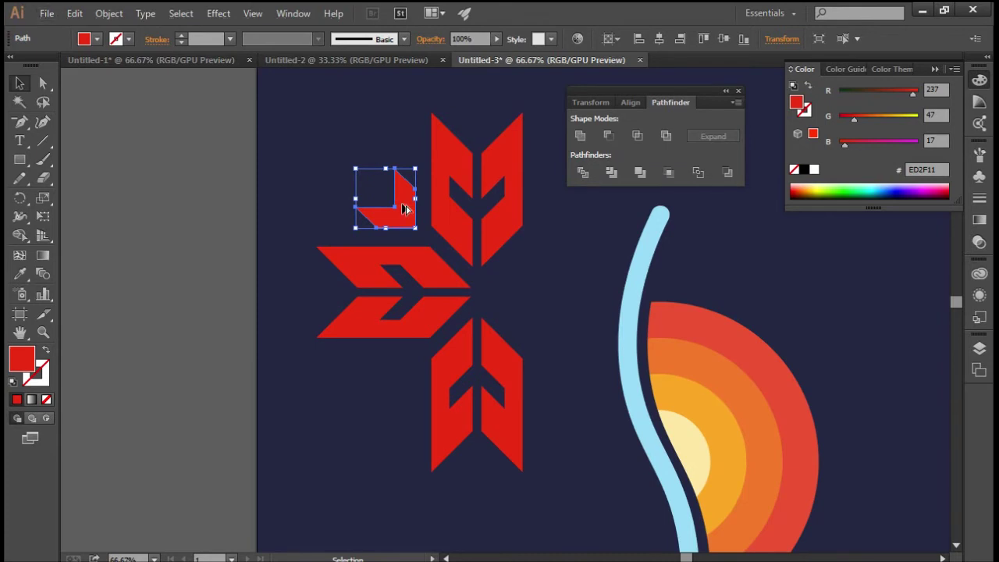
Step: Copy the red corner piece into the gap between the left and lower arrows, rotated a quarter turn to mirror the upper one
{"action": "left_click_drag", "start_coordinate": [403, 209], "coordinate": [400, 384]}
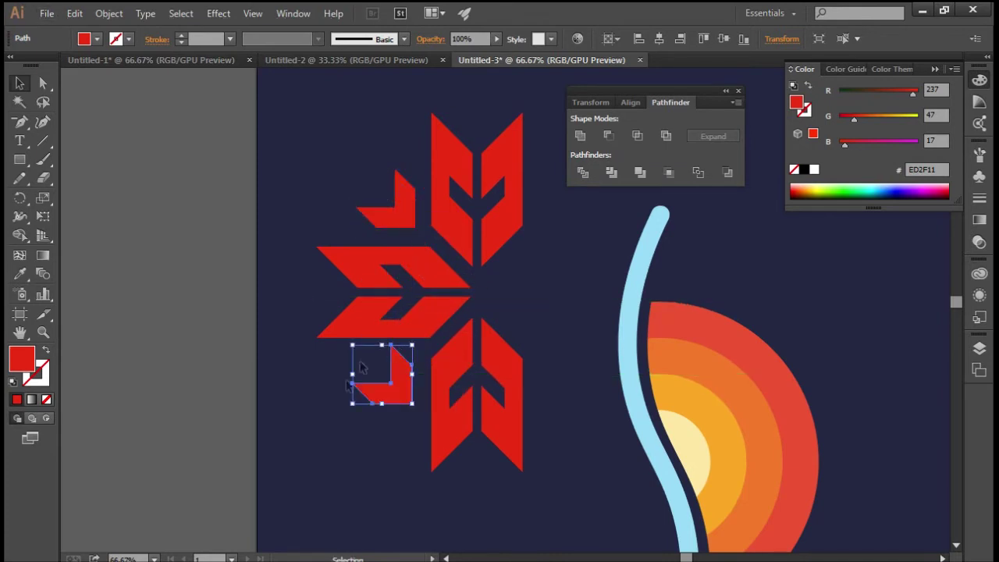
{"action": "left_click_drag", "start_coordinate": [344, 405], "coordinate": [412, 442]}
{"action": "left_click_drag", "start_coordinate": [402, 376], "coordinate": [407, 392]}
{"action": "left_click", "coordinate": [440, 475]}
{"action": "scroll", "coordinate": [511, 366], "scroll_direction": "down", "scroll_amount": 6}
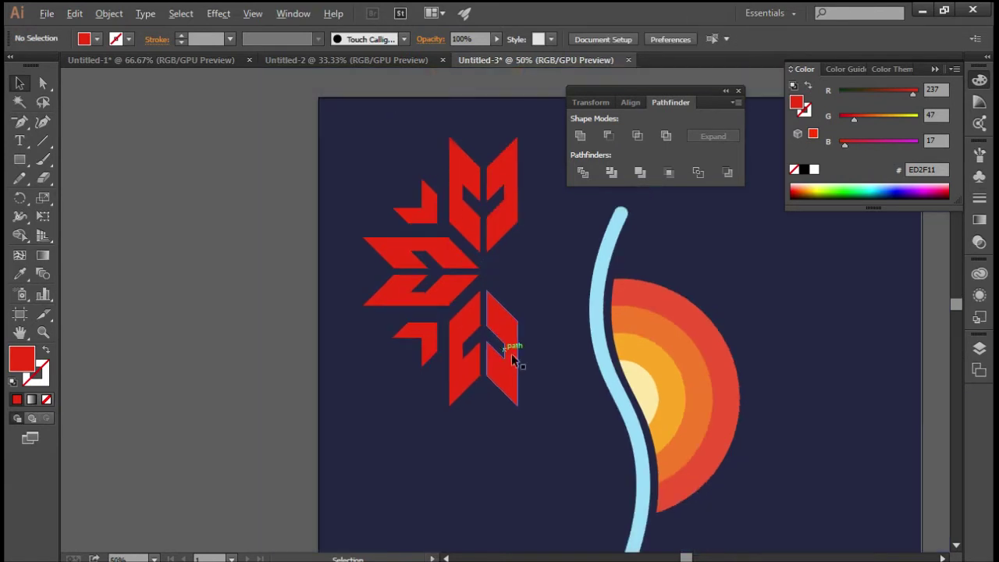
{"action": "scroll", "coordinate": [527, 401], "scroll_direction": "up", "scroll_amount": 2}
{"action": "left_click_drag", "start_coordinate": [524, 384], "coordinate": [352, 138]}
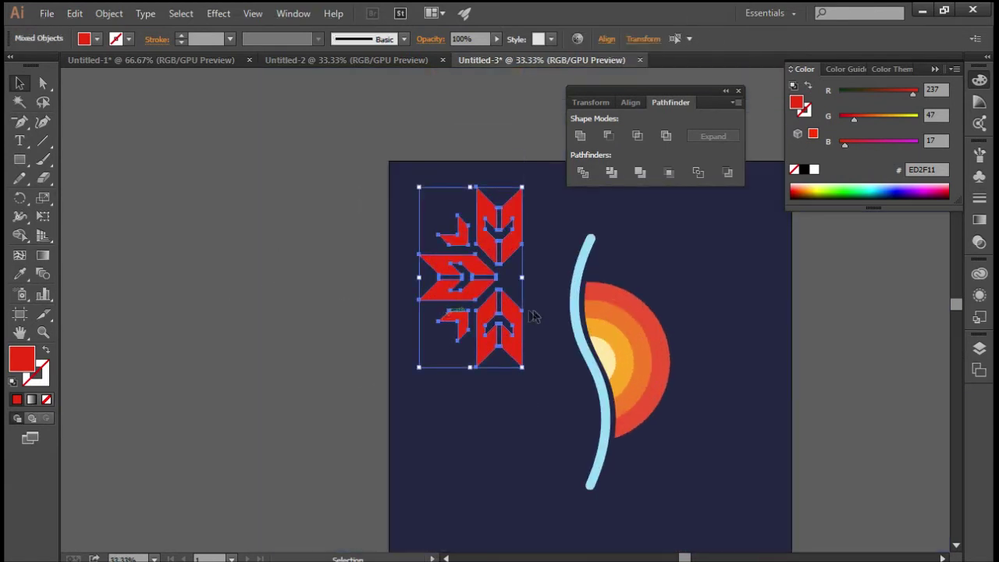
{"action": "left_click", "coordinate": [742, 287]}
{"action": "scroll", "coordinate": [705, 323], "scroll_direction": "right", "scroll_amount": 3}
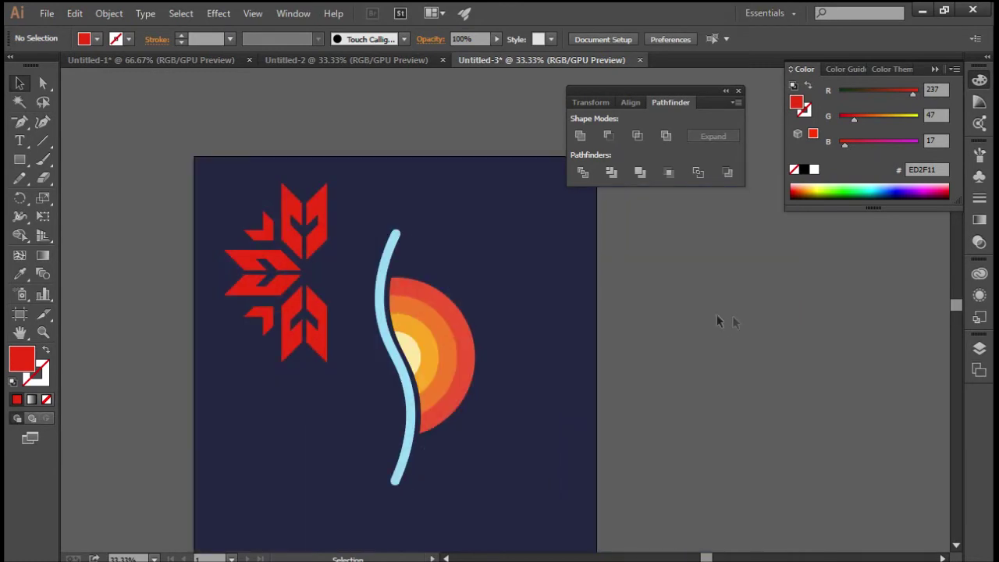
{"action": "scroll", "coordinate": [718, 320], "scroll_direction": "down", "scroll_amount": 1}
{"action": "left_click_drag", "start_coordinate": [373, 346], "coordinate": [215, 150]}
{"action": "scroll", "coordinate": [441, 312], "scroll_direction": "up", "scroll_amount": 1}
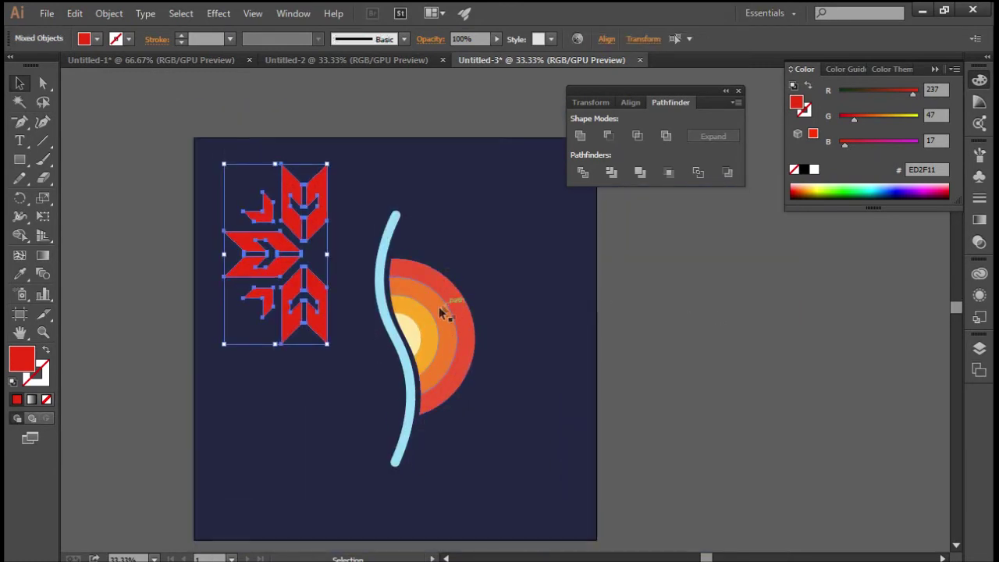
{"action": "left_click_drag", "start_coordinate": [380, 261], "coordinate": [499, 394]}
{"action": "scroll", "coordinate": [446, 301], "scroll_direction": "up", "scroll_amount": 1}
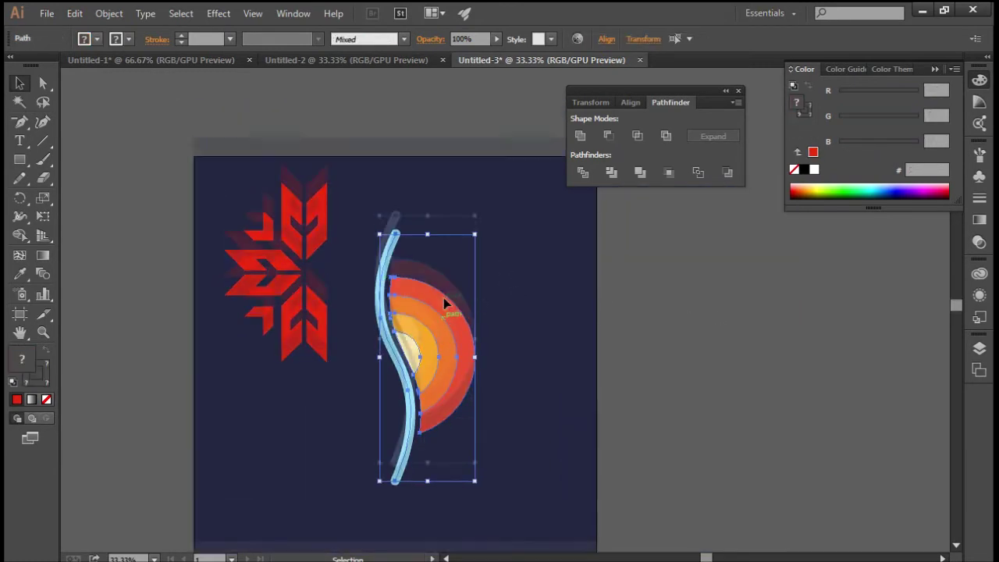
{"action": "left_click_drag", "start_coordinate": [535, 415], "coordinate": [413, 313]}
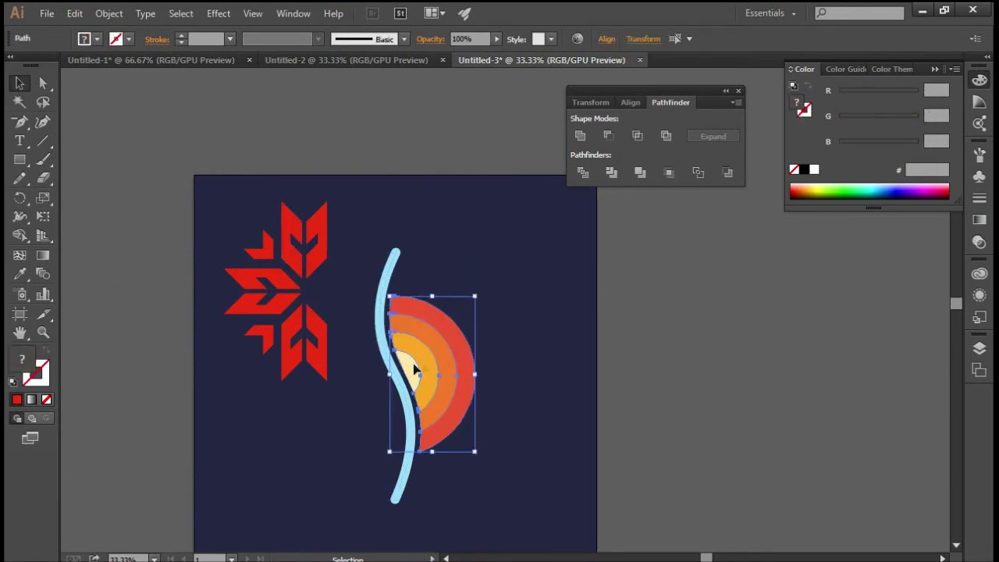
{"action": "scroll", "coordinate": [463, 365], "scroll_direction": "up", "scroll_amount": 1}
{"action": "left_click_drag", "start_coordinate": [497, 364], "coordinate": [515, 384]}
{"action": "key", "text": "ctrl+z"}
Step: Group the four bands of the halved concentric-circle shape
{"action": "left_click_drag", "start_coordinate": [469, 341], "coordinate": [405, 412]}
{"action": "left_click", "coordinate": [109, 14]}
{"action": "left_click", "coordinate": [164, 70]}
{"action": "left_click", "coordinate": [135, 191]}
{"action": "left_click", "coordinate": [411, 397]}
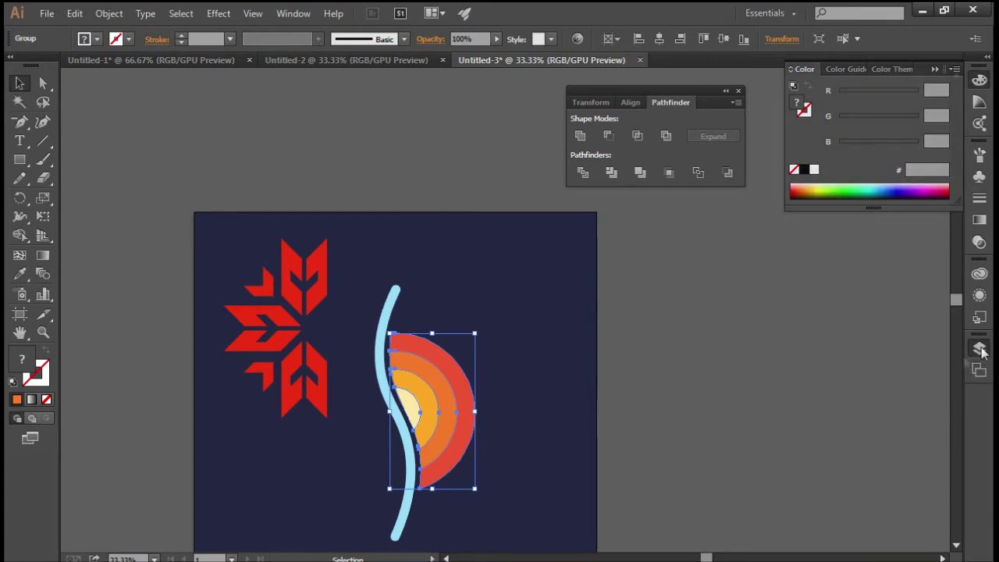
Step: Hide the halved concentric-circle group in Layer 1
{"action": "left_click", "coordinate": [979, 348]}
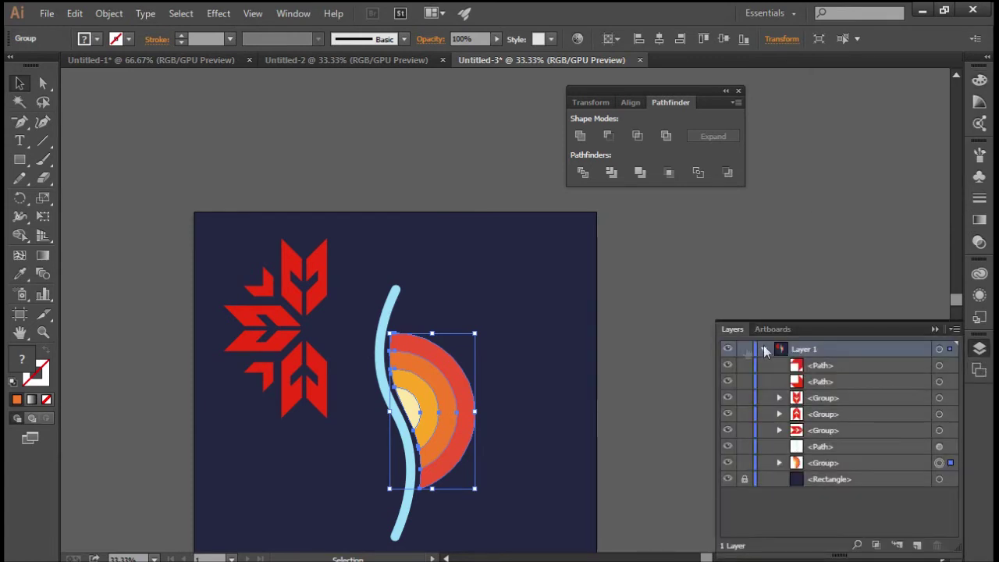
{"action": "left_click", "coordinate": [728, 463]}
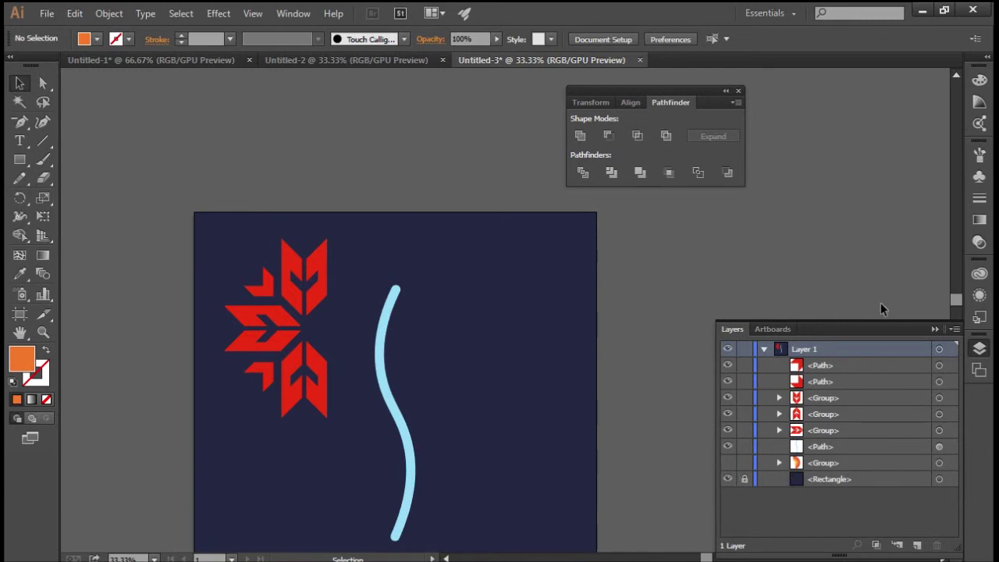
{"action": "left_click", "coordinate": [934, 329]}
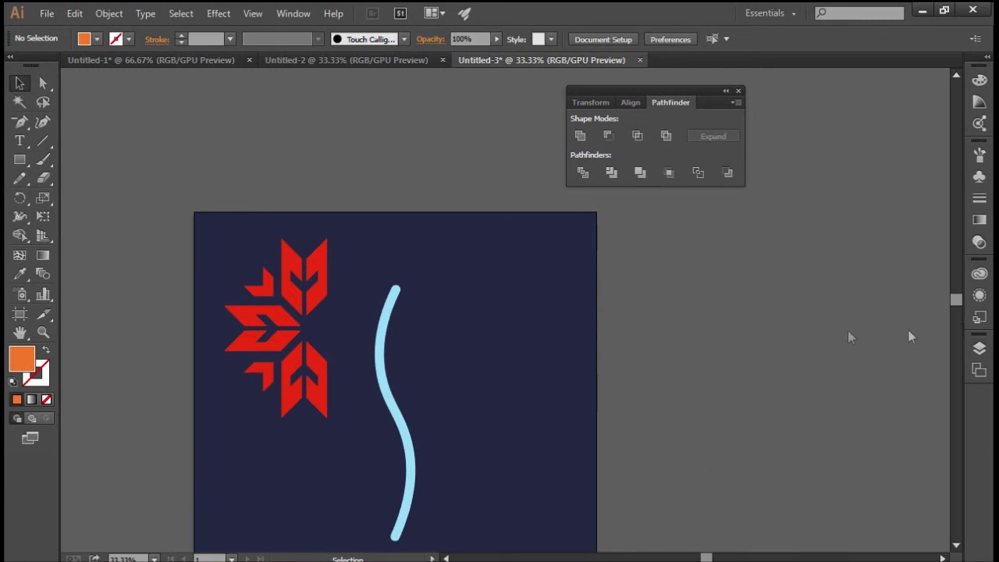
Step: Add a 200 by 200 px circle in the empty area beside the light blue S stroke
{"action": "scroll", "coordinate": [574, 285], "scroll_direction": "down", "scroll_amount": 2}
{"action": "left_click", "coordinate": [19, 159]}
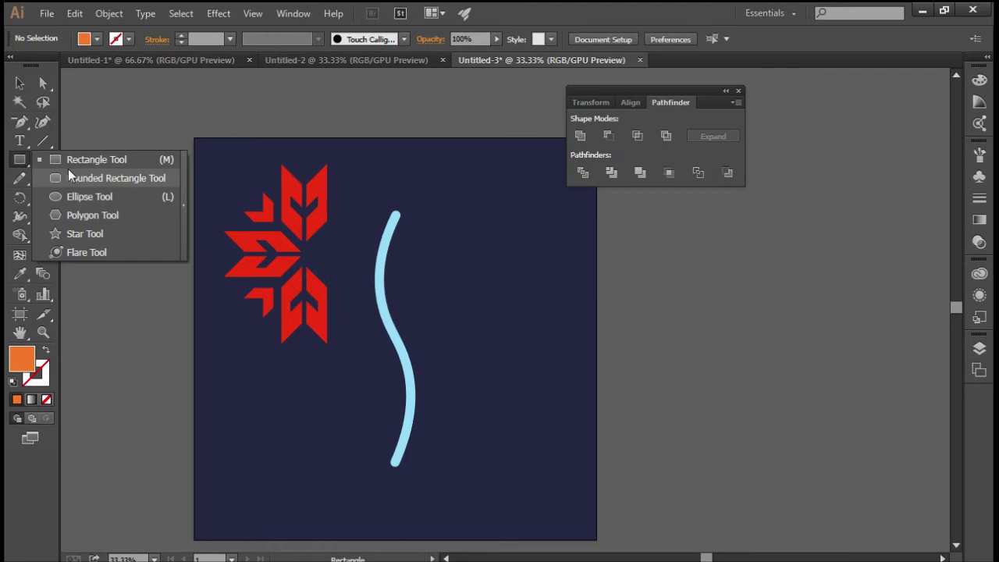
{"action": "left_click", "coordinate": [77, 200]}
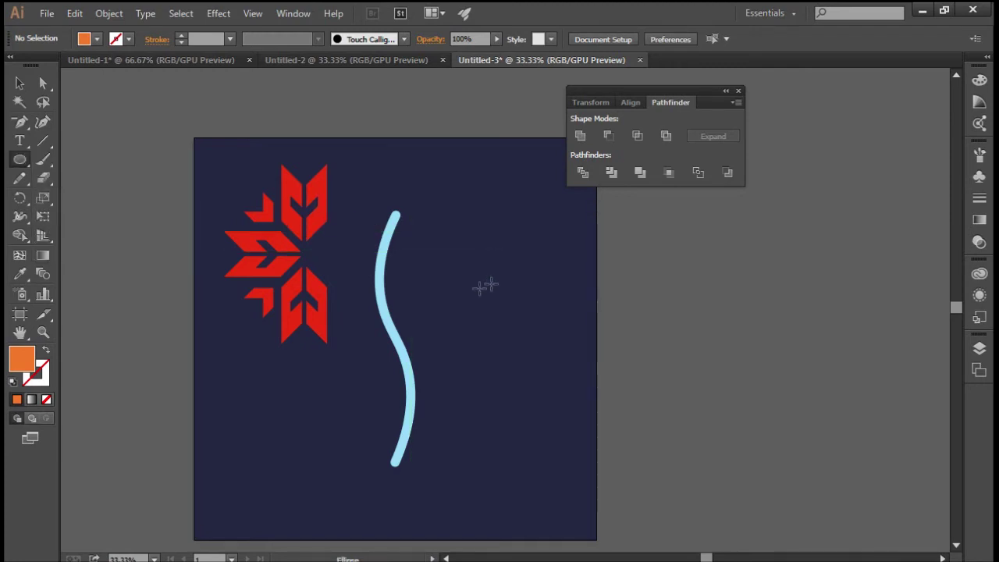
{"action": "left_click", "coordinate": [442, 313]}
{"action": "key", "text": "Return"}
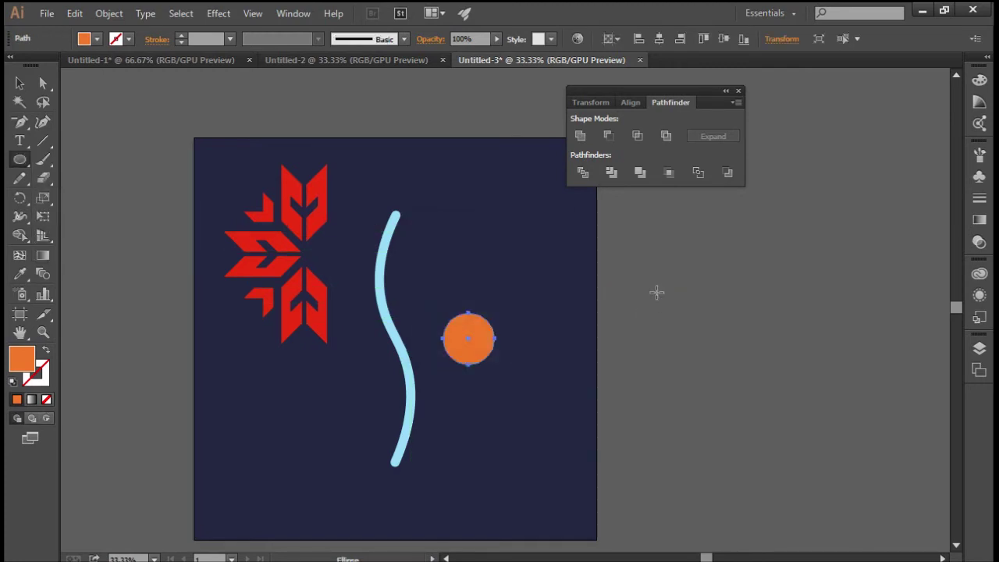
Step: Give the circle no fill and a bright green outline with colour 3EF22A
{"action": "left_click", "coordinate": [46, 351]}
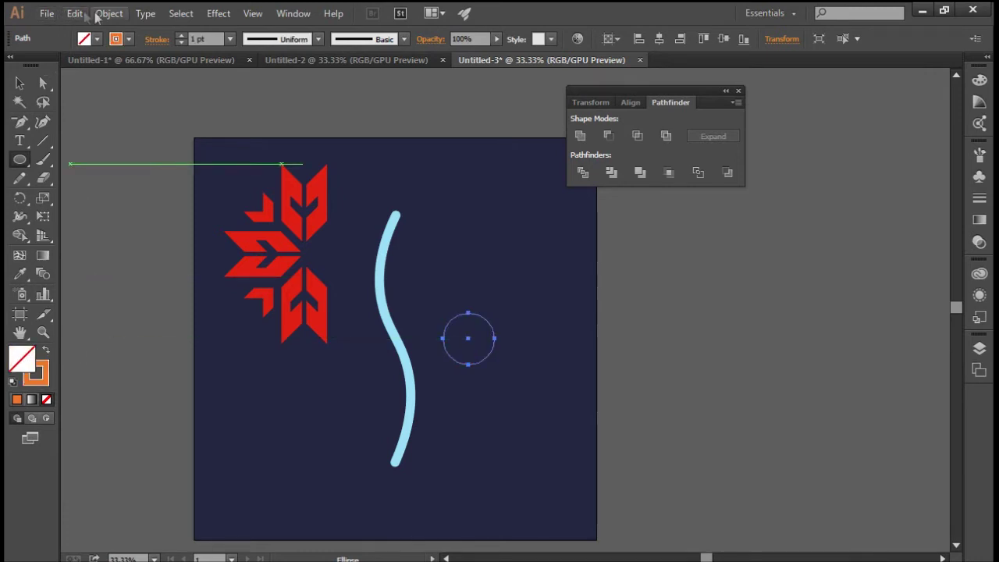
{"action": "left_click", "coordinate": [106, 14]}
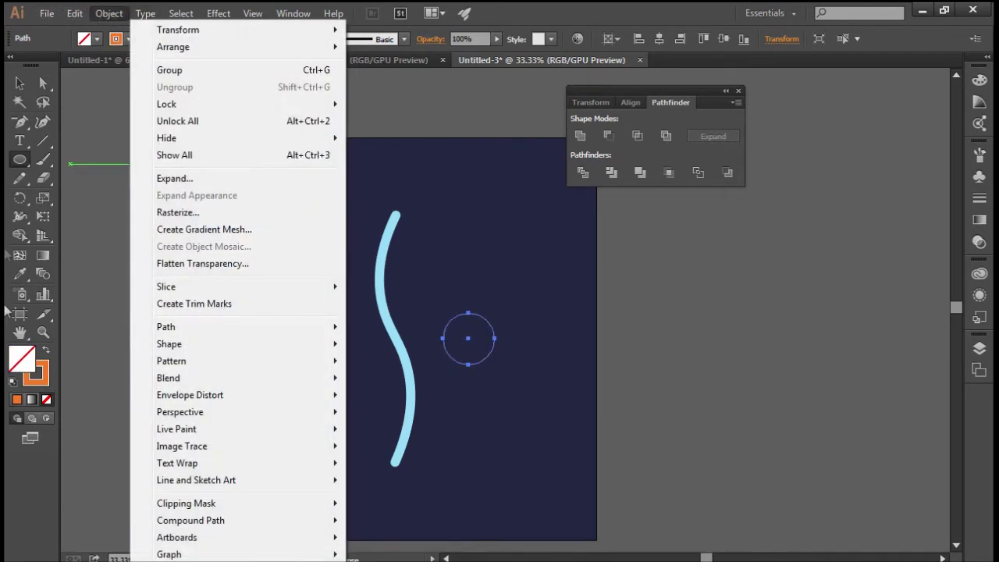
{"action": "double_click", "coordinate": [37, 373]}
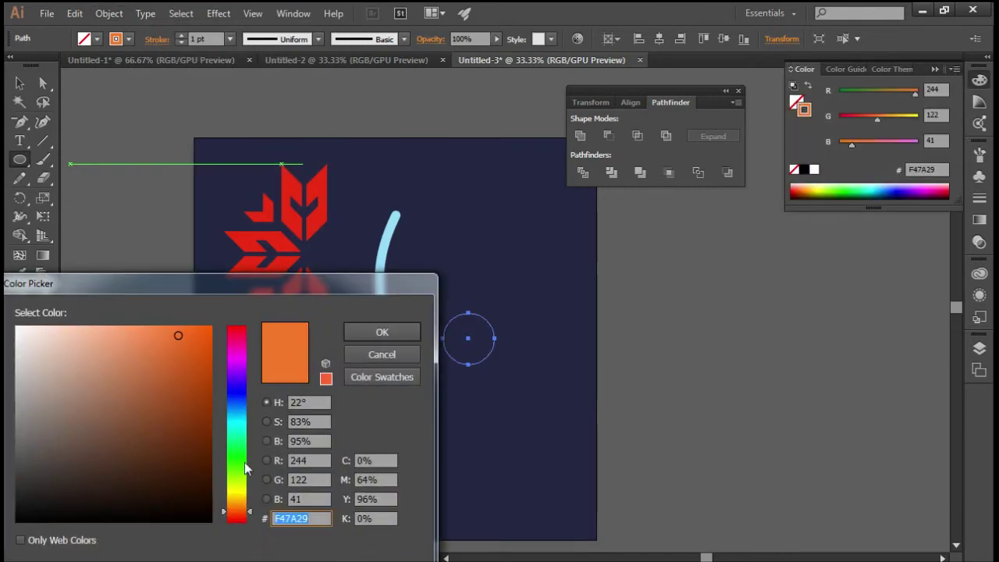
{"action": "left_click", "coordinate": [244, 465]}
{"action": "left_click", "coordinate": [414, 329]}
{"action": "left_click", "coordinate": [435, 369]}
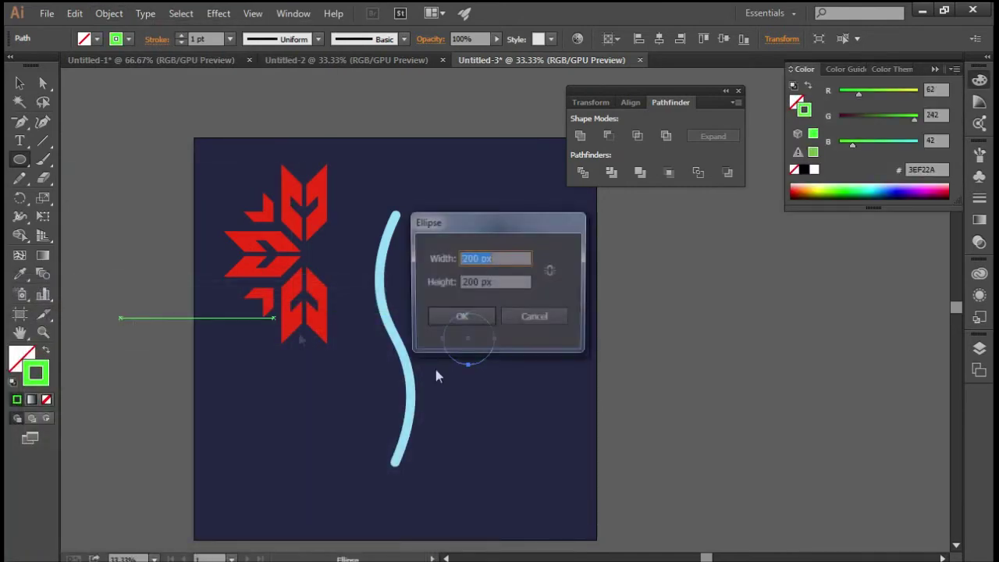
{"action": "left_click", "coordinate": [534, 318]}
{"action": "left_click", "coordinate": [109, 14]}
{"action": "mouse_move", "coordinate": [190, 328]}
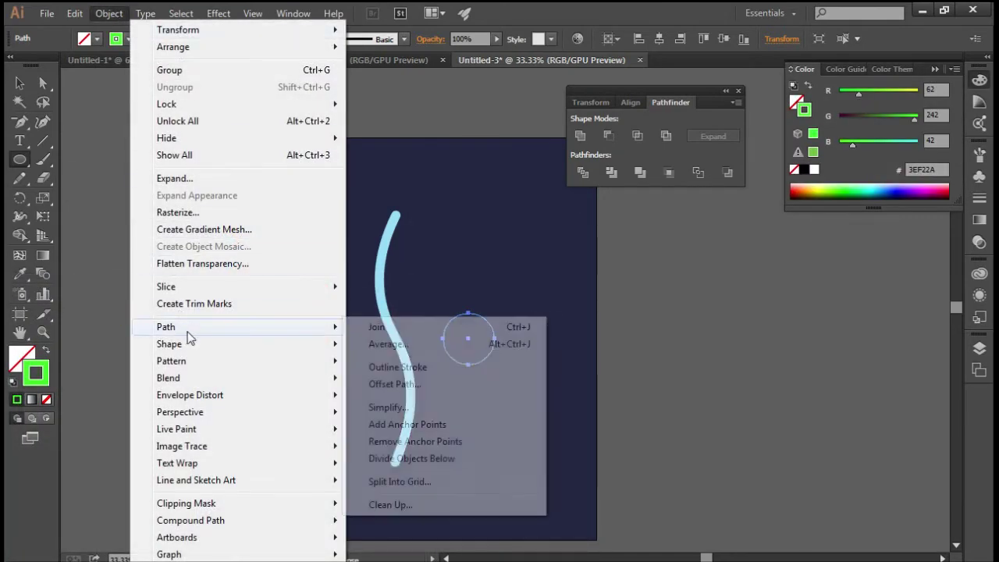
{"action": "left_click", "coordinate": [415, 371]}
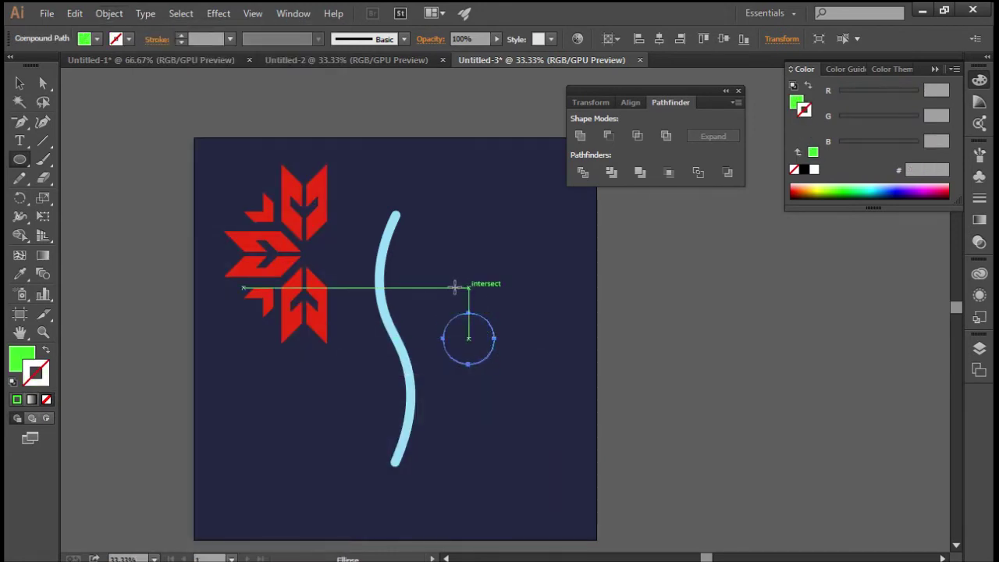
{"action": "key", "text": "ctrl+z"}
Step: Offset the green circle outward by 70 px, repeating from each new outermost circle until there are four concentric circles
{"action": "left_click", "coordinate": [110, 14]}
{"action": "mouse_move", "coordinate": [234, 327]}
{"action": "left_click", "coordinate": [394, 385]}
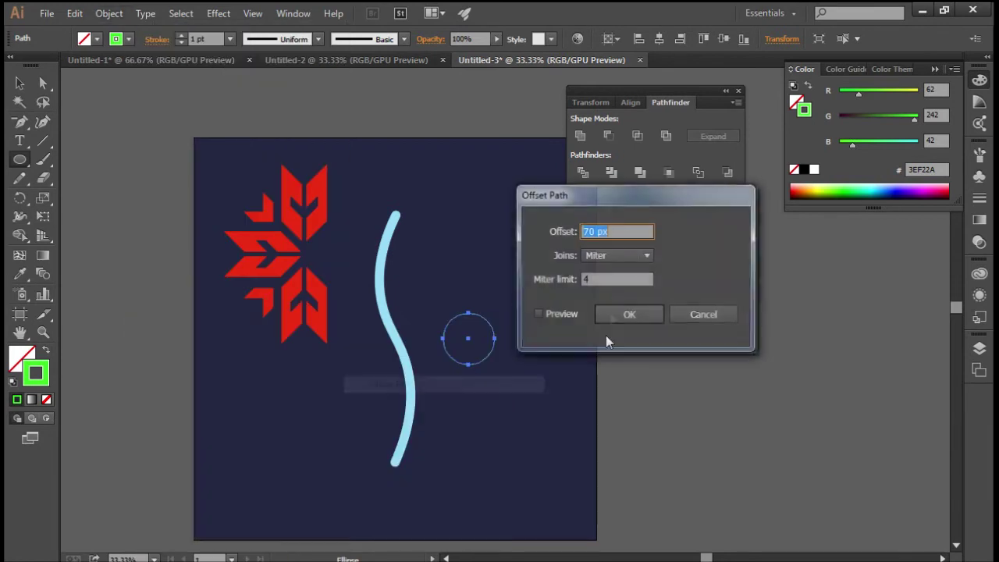
{"action": "left_click", "coordinate": [617, 316]}
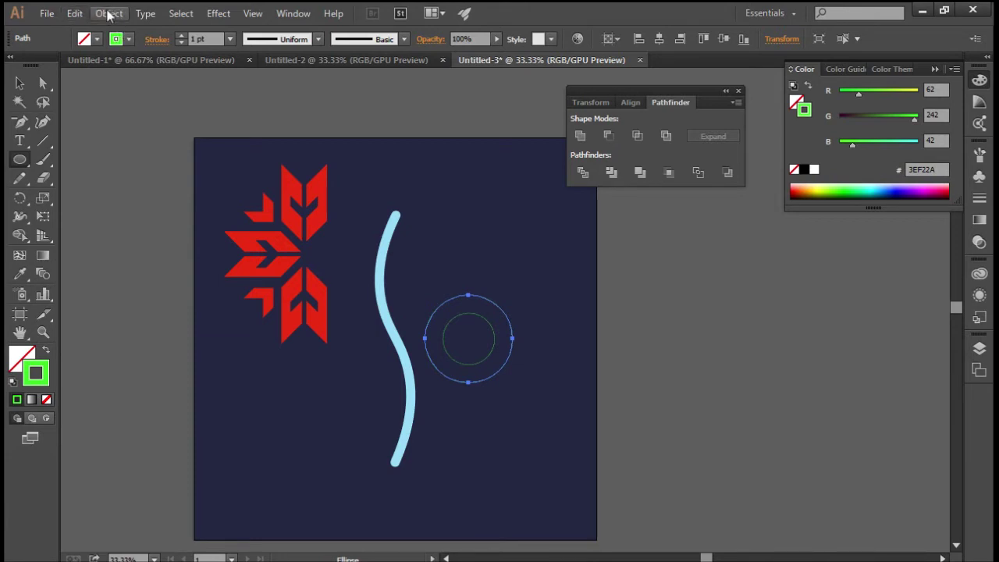
{"action": "left_click", "coordinate": [109, 15]}
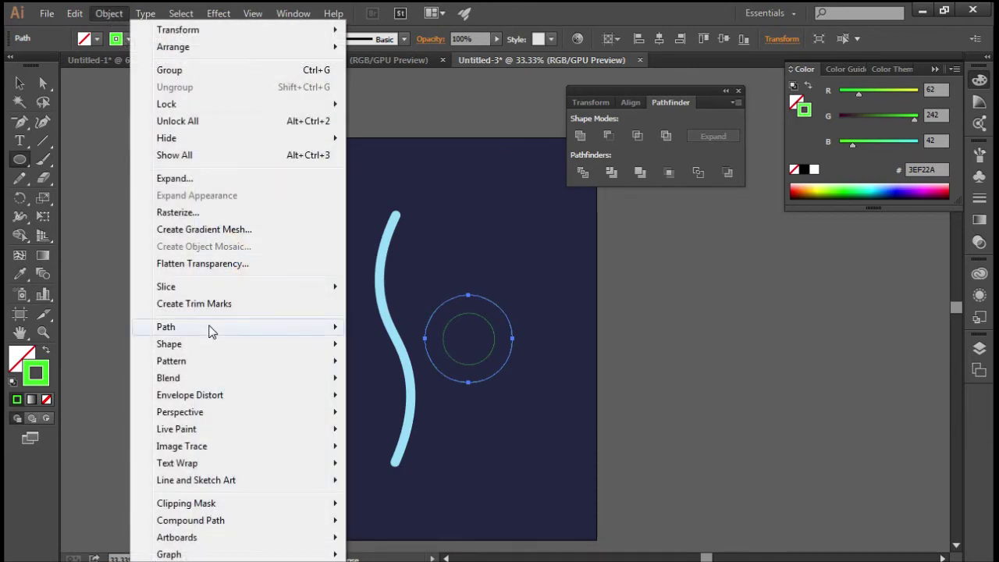
{"action": "mouse_move", "coordinate": [208, 326]}
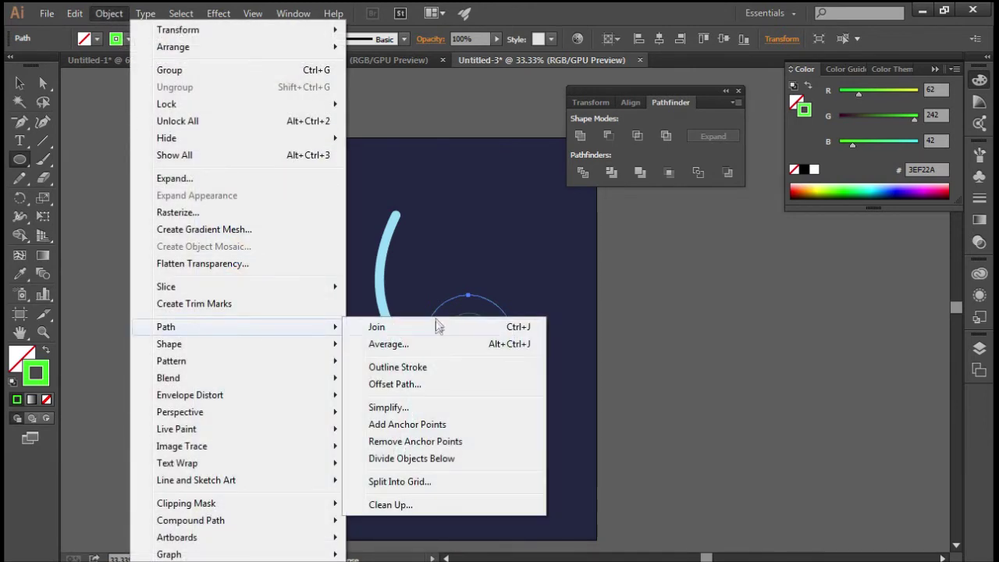
{"action": "left_click", "coordinate": [394, 384]}
{"action": "left_click", "coordinate": [633, 314]}
{"action": "left_click", "coordinate": [109, 13]}
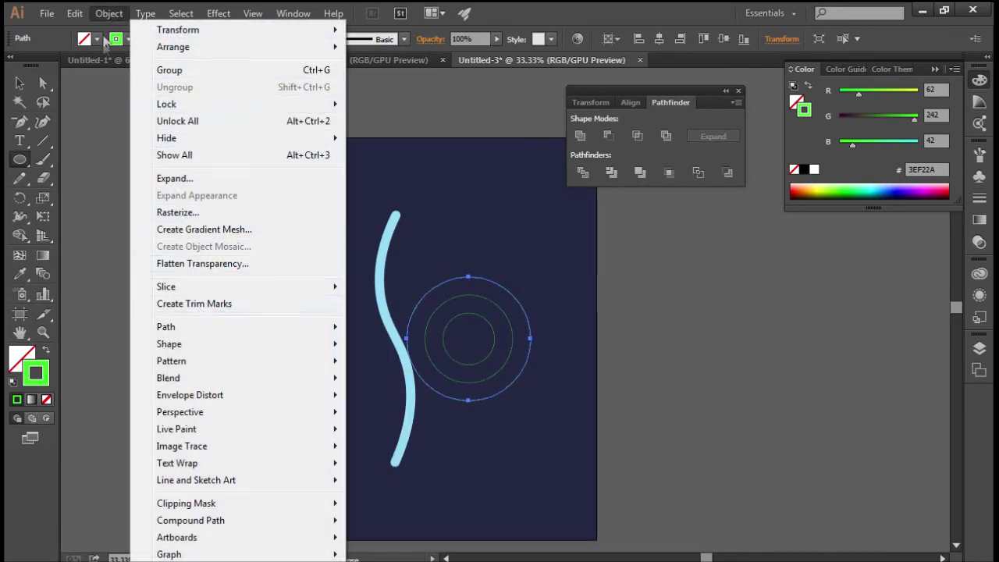
{"action": "mouse_move", "coordinate": [183, 329]}
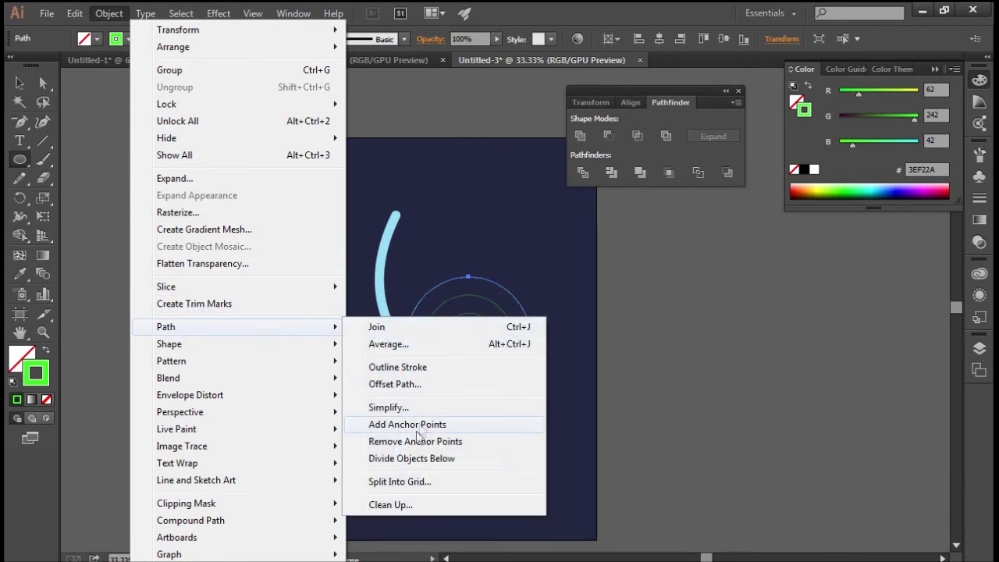
{"action": "left_click", "coordinate": [407, 386]}
{"action": "left_click", "coordinate": [620, 313]}
Step: Select the four green circles and centre them horizontally on the artboard
{"action": "left_click", "coordinate": [20, 82]}
{"action": "left_click_drag", "start_coordinate": [586, 394], "coordinate": [460, 281]}
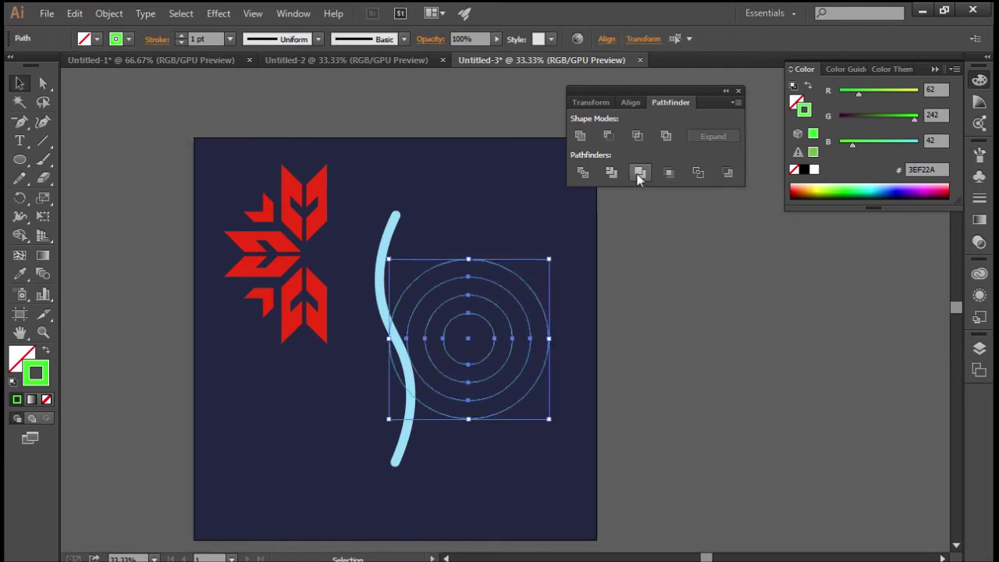
{"action": "left_click", "coordinate": [611, 40]}
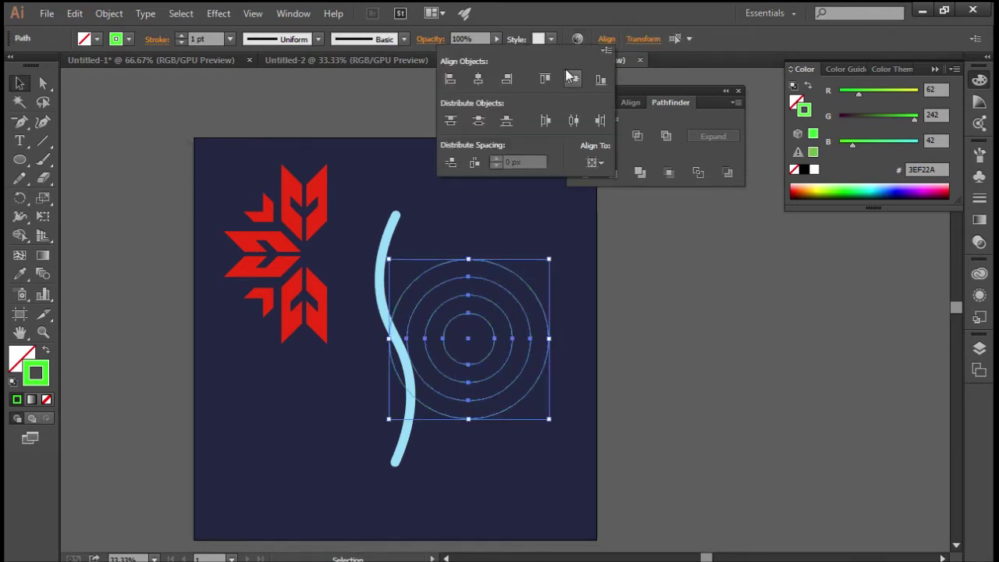
{"action": "left_click", "coordinate": [477, 79]}
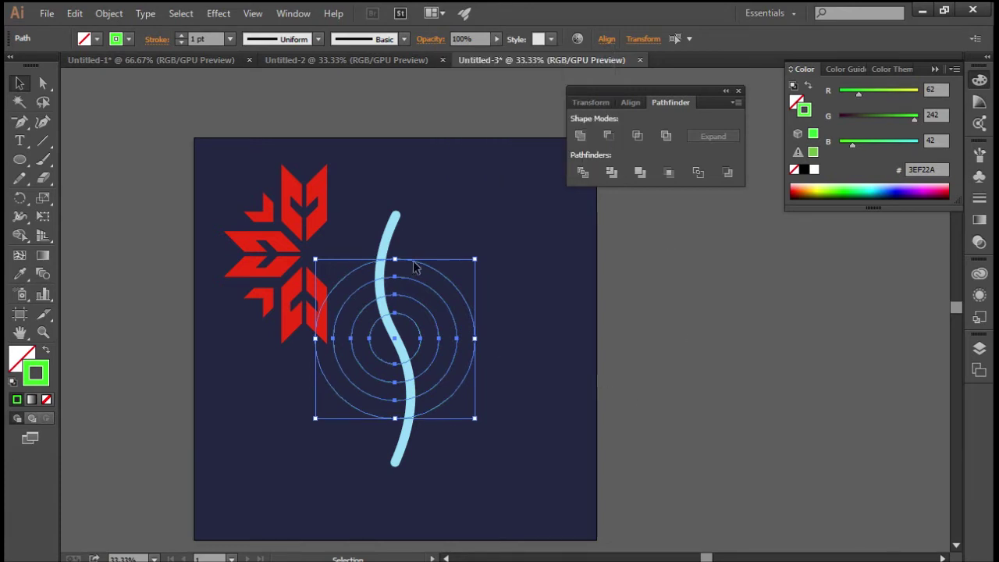
Step: Group all the red arrows and corner pieces of the half-snowflake
{"action": "left_click_drag", "start_coordinate": [225, 181], "coordinate": [316, 308]}
{"action": "left_click", "coordinate": [108, 14]}
{"action": "left_click", "coordinate": [179, 87]}
{"action": "left_click", "coordinate": [116, 172]}
Step: Move the half-snowflake group over the green circles and nudge it slightly upward to line up with their centre
{"action": "left_click_drag", "start_coordinate": [306, 222], "coordinate": [394, 313]}
{"action": "left_click", "coordinate": [512, 295]}
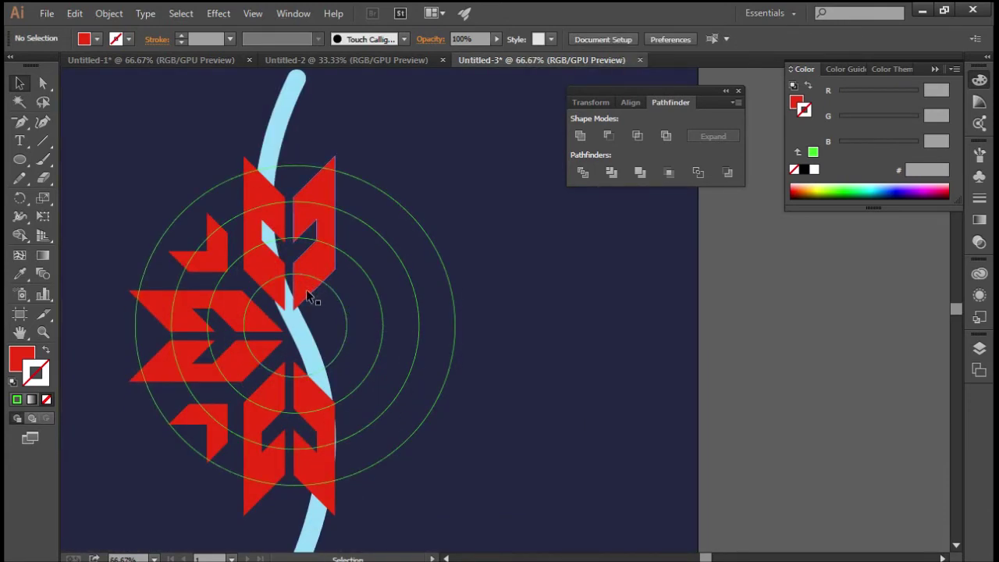
{"action": "left_click", "coordinate": [309, 293]}
{"action": "scroll", "coordinate": [516, 293], "scroll_direction": "down", "scroll_amount": 1}
{"action": "left_click_drag", "start_coordinate": [311, 277], "coordinate": [310, 273]}
{"action": "left_click", "coordinate": [526, 308]}
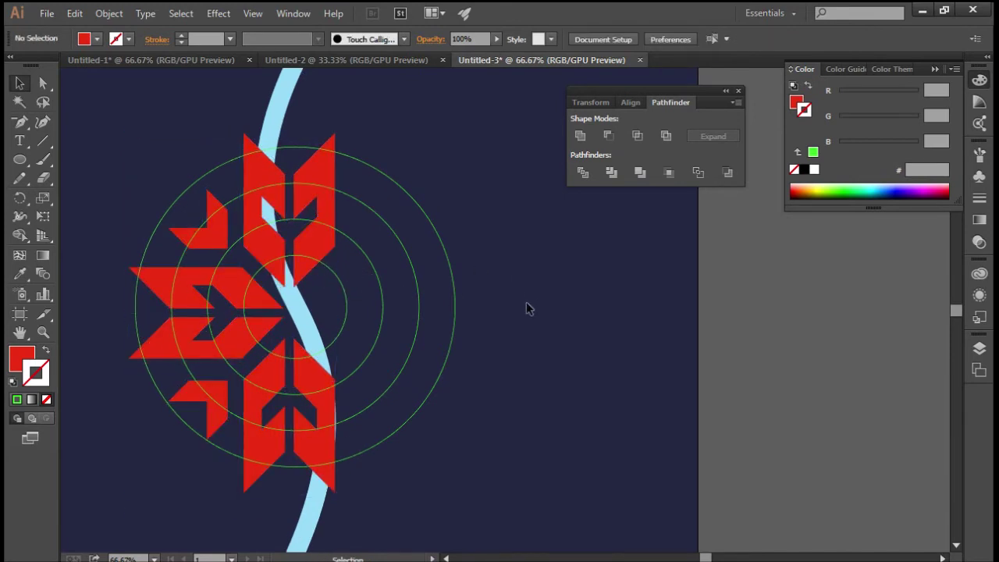
Step: Place a copy of the light blue S stroke beside the circles, level with the original
{"action": "scroll", "coordinate": [523, 305], "scroll_direction": "up", "scroll_amount": 1}
{"action": "left_click", "coordinate": [302, 322]}
{"action": "scroll", "coordinate": [334, 269], "scroll_direction": "up", "scroll_amount": 2}
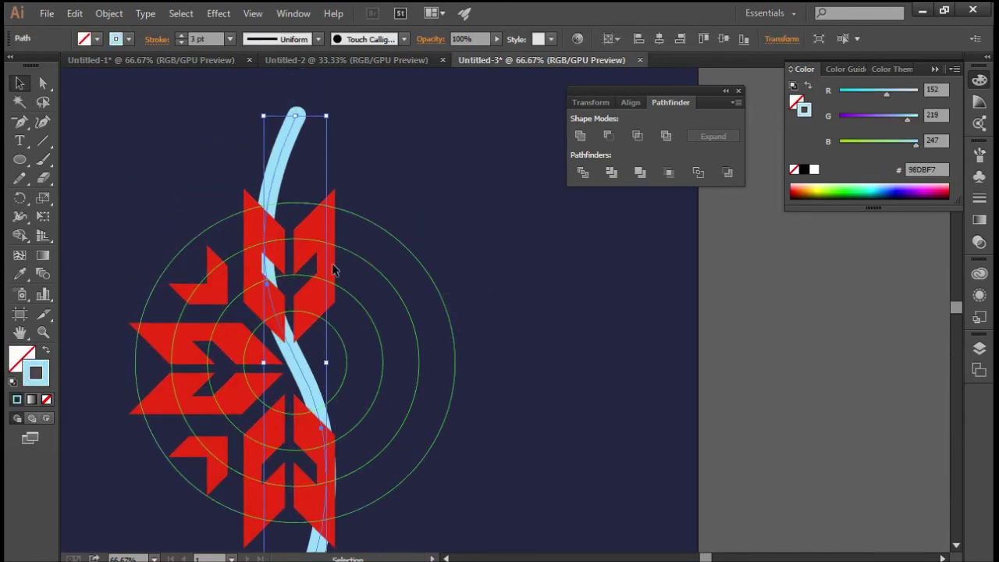
{"action": "scroll", "coordinate": [333, 270], "scroll_direction": "up", "scroll_amount": 3}
{"action": "scroll", "coordinate": [309, 227], "scroll_direction": "down", "scroll_amount": 1}
{"action": "scroll", "coordinate": [309, 228], "scroll_direction": "down", "scroll_amount": 1}
{"action": "left_click_drag", "start_coordinate": [297, 214], "coordinate": [443, 214]}
{"action": "left_click", "coordinate": [586, 225]}
Step: Select the half-snowflake, guide circles and the S stroke crossing them, and split them with the Divide pathfinder
{"action": "left_click_drag", "start_coordinate": [398, 408], "coordinate": [141, 144]}
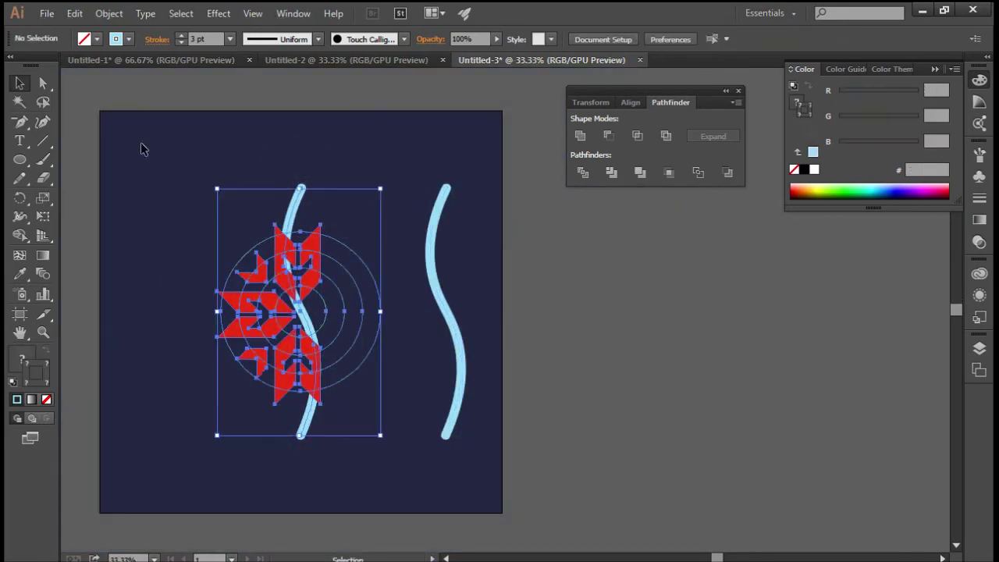
{"action": "scroll", "coordinate": [274, 206], "scroll_direction": "up", "scroll_amount": 3}
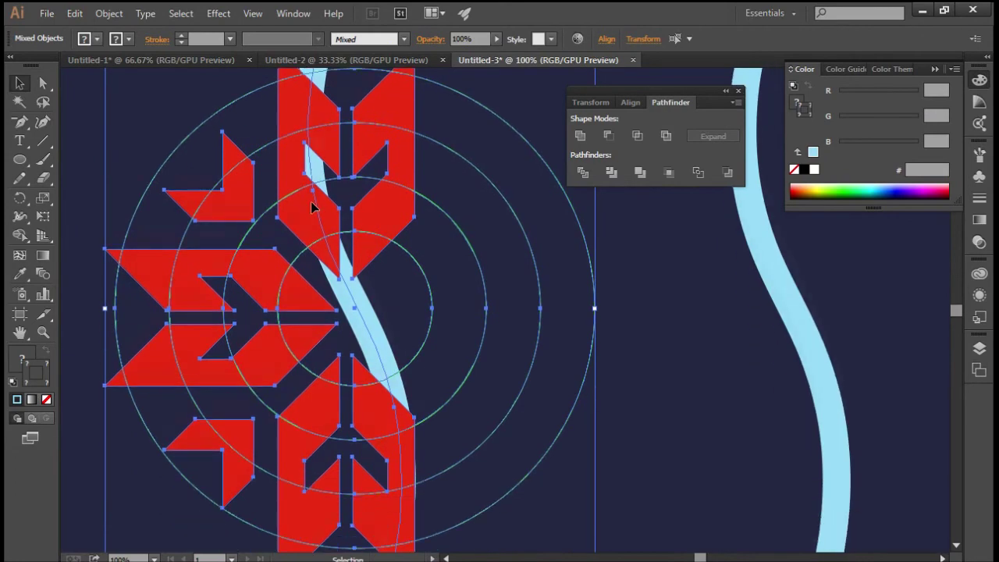
{"action": "scroll", "coordinate": [311, 201], "scroll_direction": "down", "scroll_amount": 2}
{"action": "scroll", "coordinate": [331, 209], "scroll_direction": "up", "scroll_amount": 2}
{"action": "scroll", "coordinate": [331, 212], "scroll_direction": "up", "scroll_amount": 1}
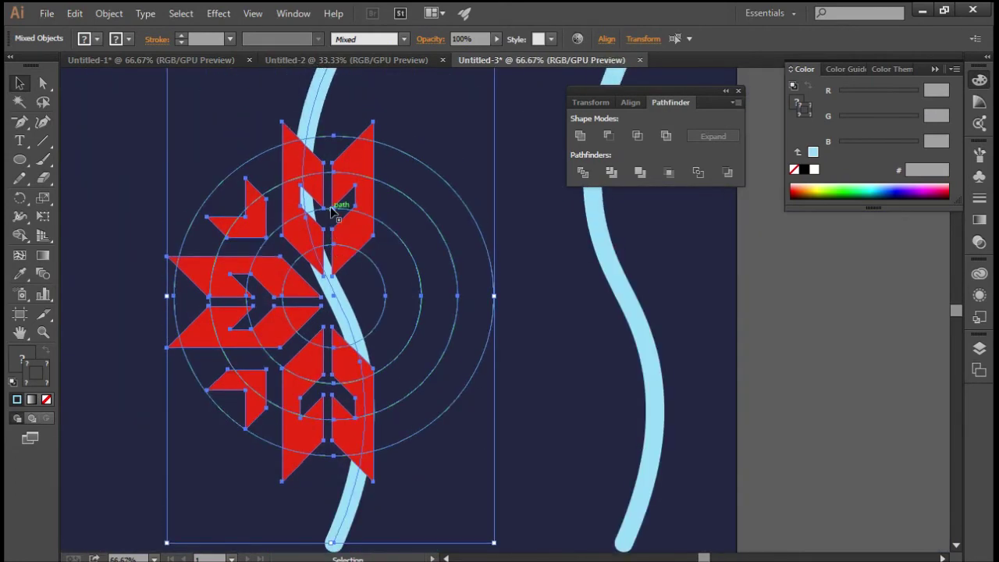
{"action": "scroll", "coordinate": [348, 276], "scroll_direction": "up", "scroll_amount": 3}
{"action": "scroll", "coordinate": [348, 298], "scroll_direction": "down", "scroll_amount": 5}
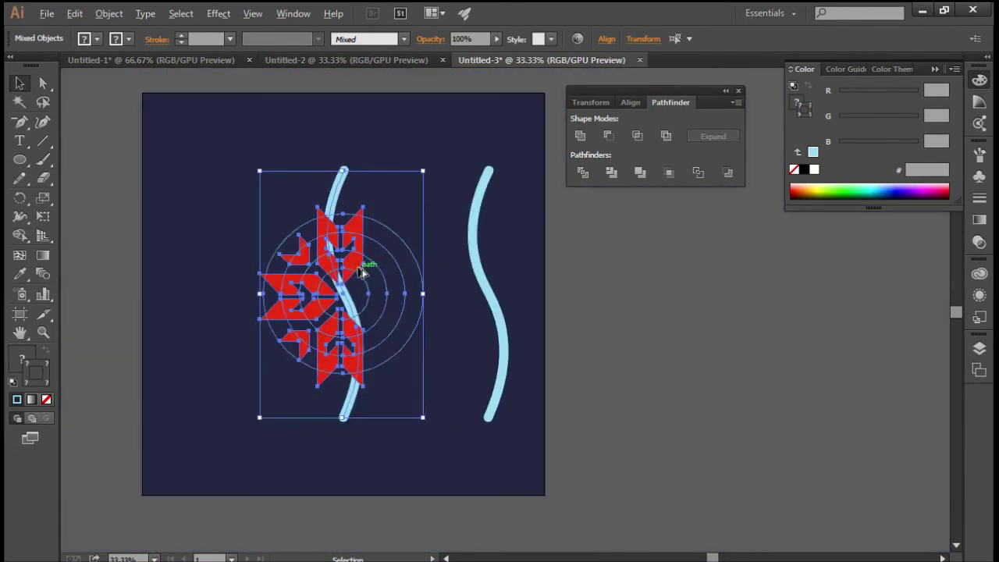
{"action": "left_click", "coordinate": [587, 168]}
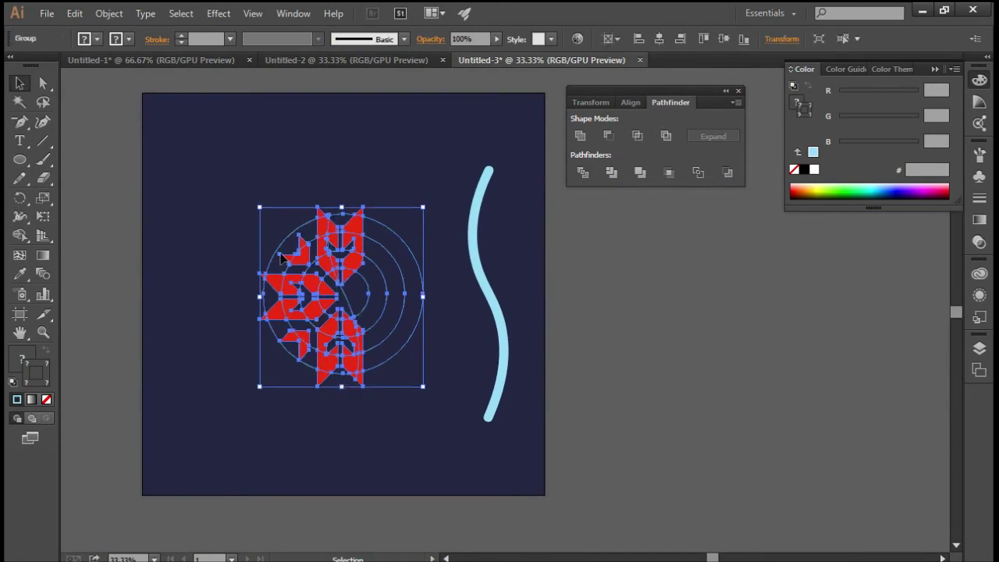
Step: Ungroup the divided snowflake artwork into separate pieces and deselect it
{"action": "scroll", "coordinate": [315, 337], "scroll_direction": "up", "scroll_amount": 3}
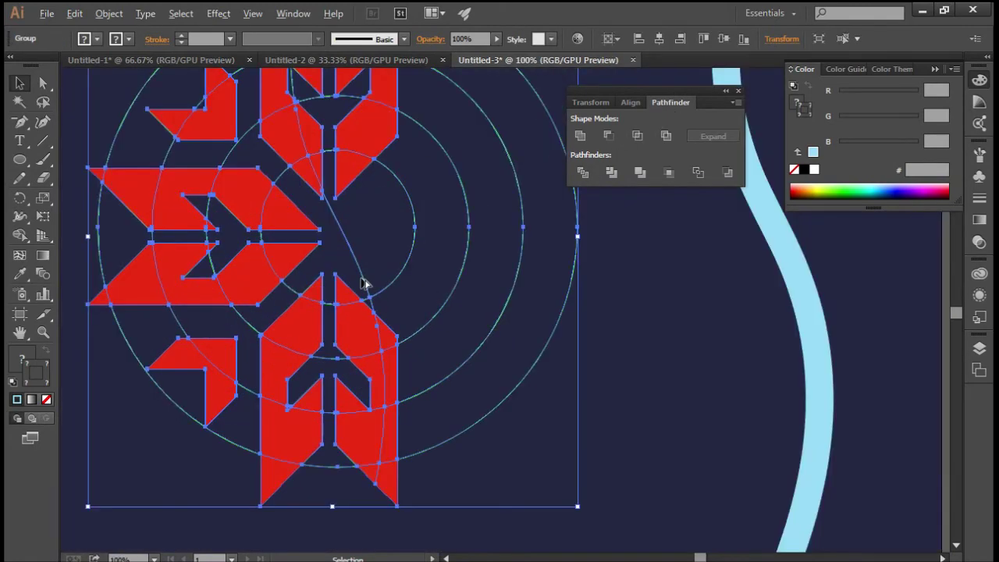
{"action": "scroll", "coordinate": [363, 287], "scroll_direction": "down", "scroll_amount": 1}
{"action": "scroll", "coordinate": [362, 275], "scroll_direction": "down", "scroll_amount": 2}
{"action": "scroll", "coordinate": [362, 273], "scroll_direction": "up", "scroll_amount": 3}
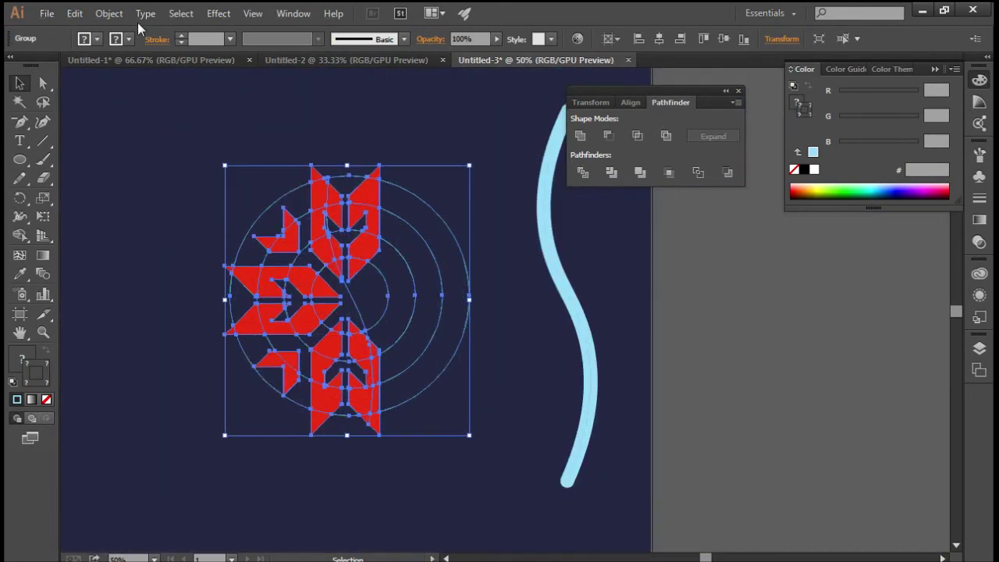
{"action": "left_click", "coordinate": [109, 14]}
{"action": "left_click", "coordinate": [164, 85]}
{"action": "left_click", "coordinate": [187, 179]}
Step: Fill the red snowflake pieces inside the innermost circle, on the left side of the S curve, with colour 80ced6
{"action": "left_click", "coordinate": [312, 256], "text": "shift"}
{"action": "scroll", "coordinate": [339, 284], "scroll_direction": "up", "scroll_amount": 3}
{"action": "left_click", "coordinate": [328, 248]}
{"action": "left_click", "coordinate": [301, 325]}
{"action": "left_click", "coordinate": [297, 361]}
{"action": "left_click", "coordinate": [299, 303]}
{"action": "left_click", "coordinate": [326, 238]}
{"action": "scroll", "coordinate": [352, 306], "scroll_direction": "down", "scroll_amount": 1}
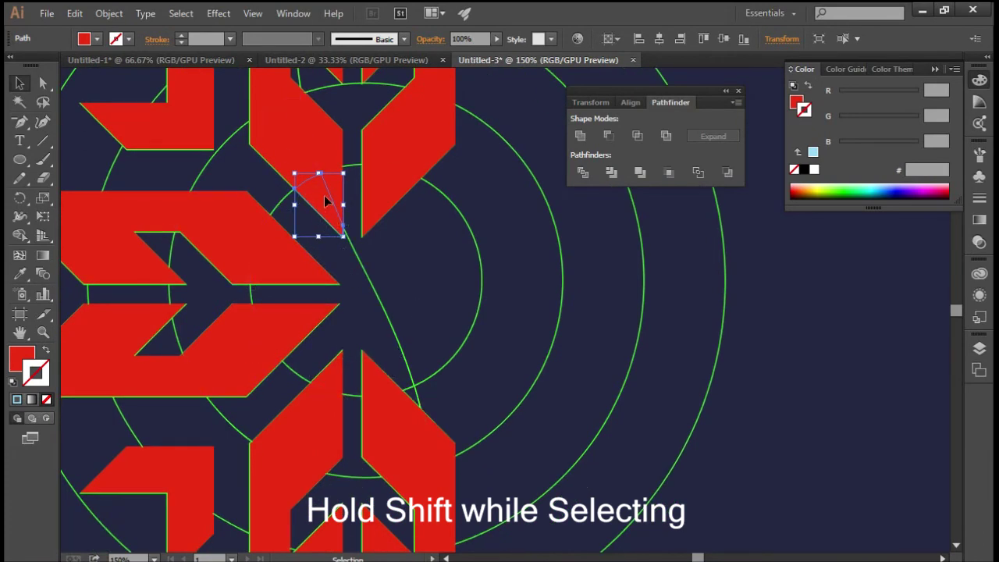
{"action": "left_click", "coordinate": [304, 279], "text": "shift"}
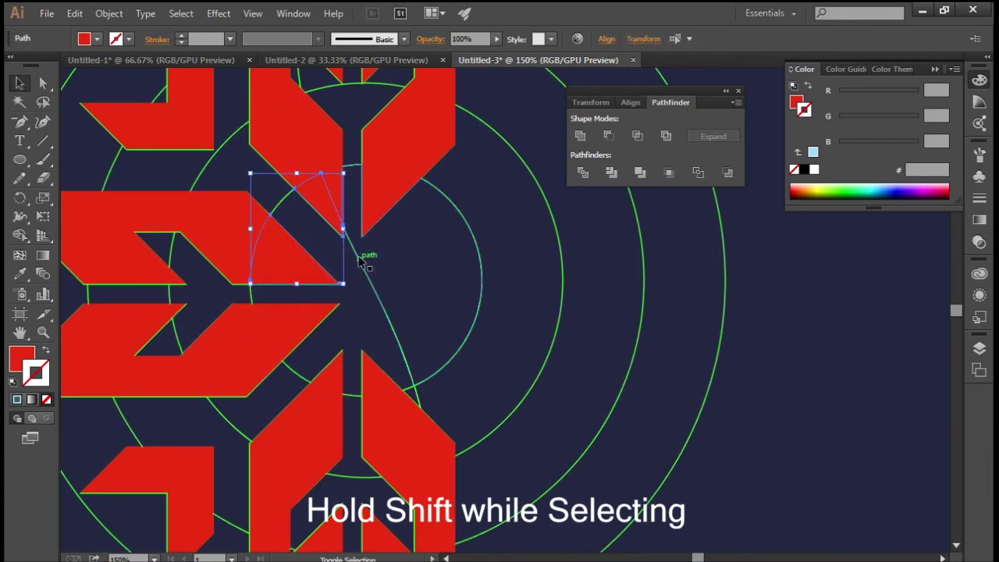
{"action": "left_click", "coordinate": [296, 316], "text": "shift"}
{"action": "left_click", "coordinate": [378, 382], "text": "shift"}
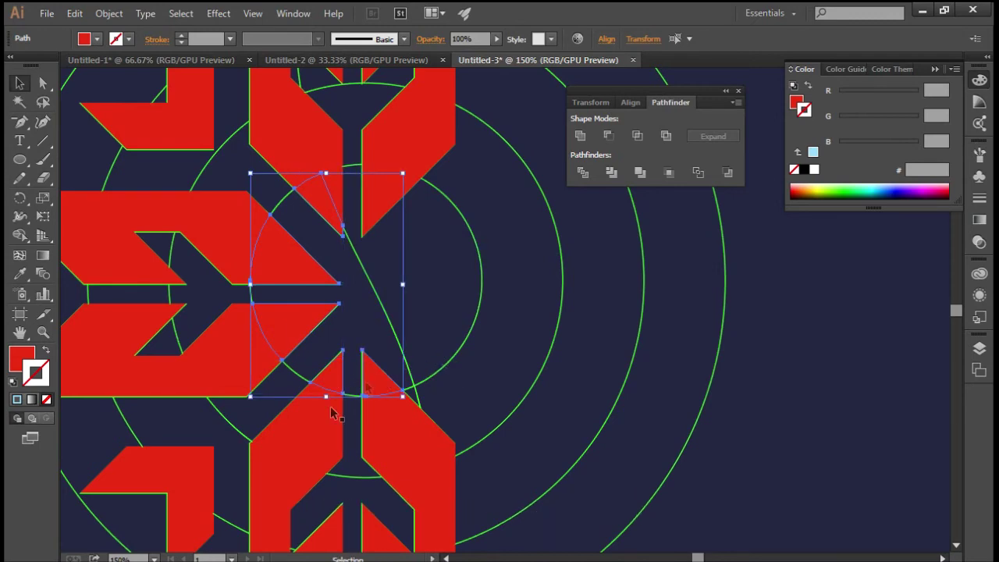
{"action": "double_click", "coordinate": [22, 359]}
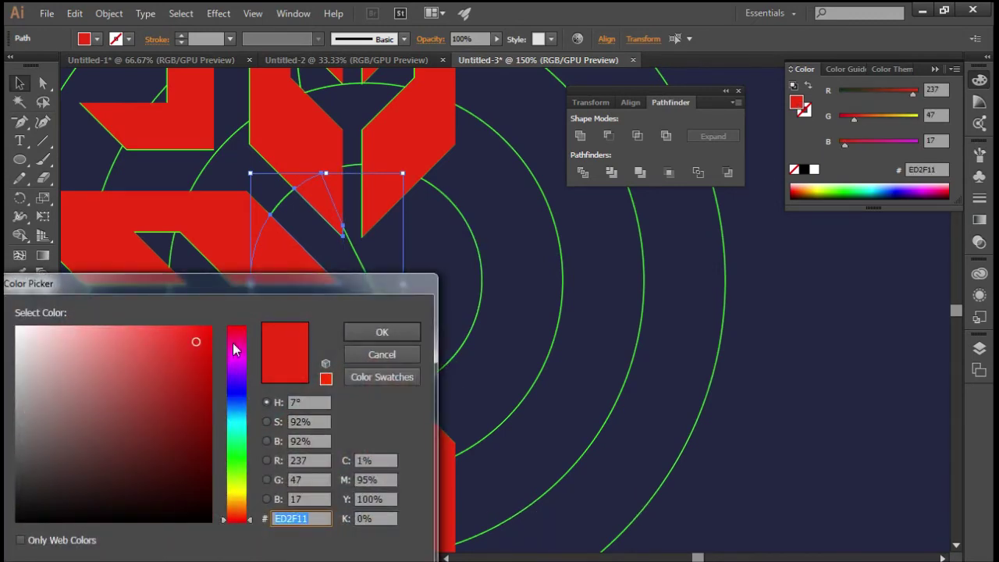
{"action": "type", "text": "80ced6"}
{"action": "key", "text": "Return"}
Step: Fill the red pieces between the first and second circles, left of the S curve, with colour 00b7c8
{"action": "scroll", "coordinate": [312, 265], "scroll_direction": "up", "scroll_amount": 2}
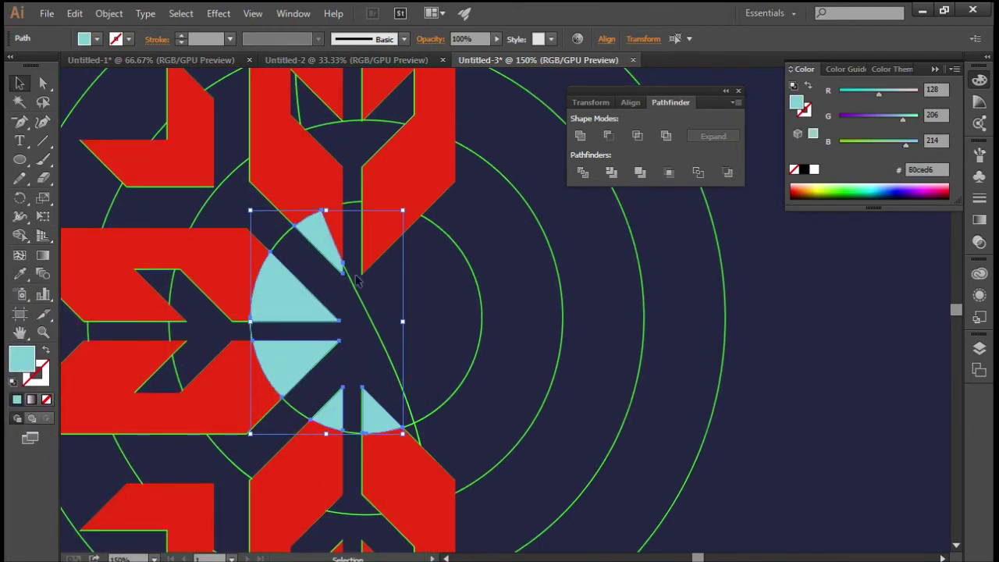
{"action": "left_click", "coordinate": [274, 236]}
{"action": "left_click", "coordinate": [223, 301], "text": "shift"}
{"action": "left_click", "coordinate": [234, 401], "text": "shift"}
{"action": "scroll", "coordinate": [277, 407], "scroll_direction": "down", "scroll_amount": 1}
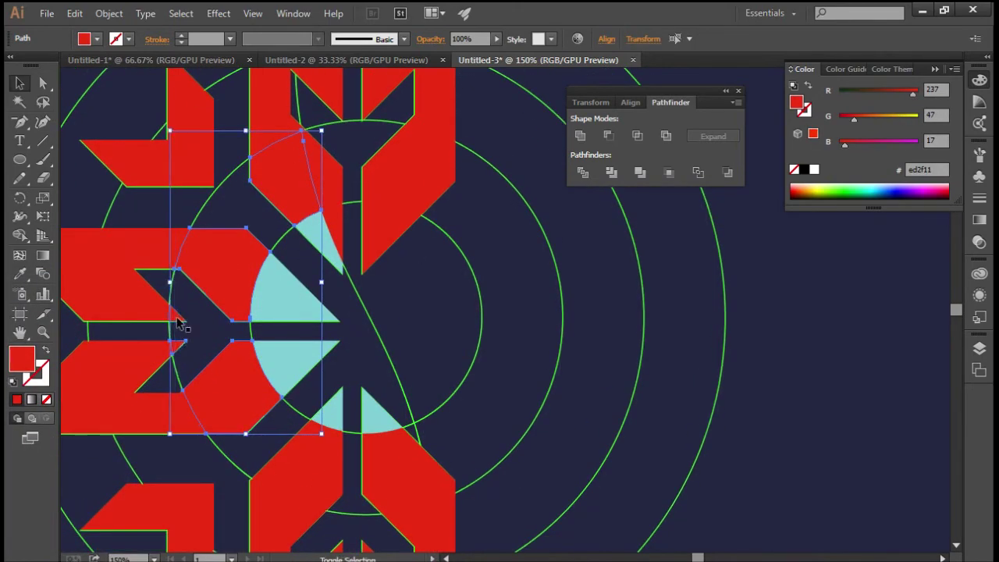
{"action": "scroll", "coordinate": [289, 377], "scroll_direction": "down", "scroll_amount": 1}
{"action": "left_click", "coordinate": [290, 415], "text": "shift"}
{"action": "left_click", "coordinate": [390, 428], "text": "shift"}
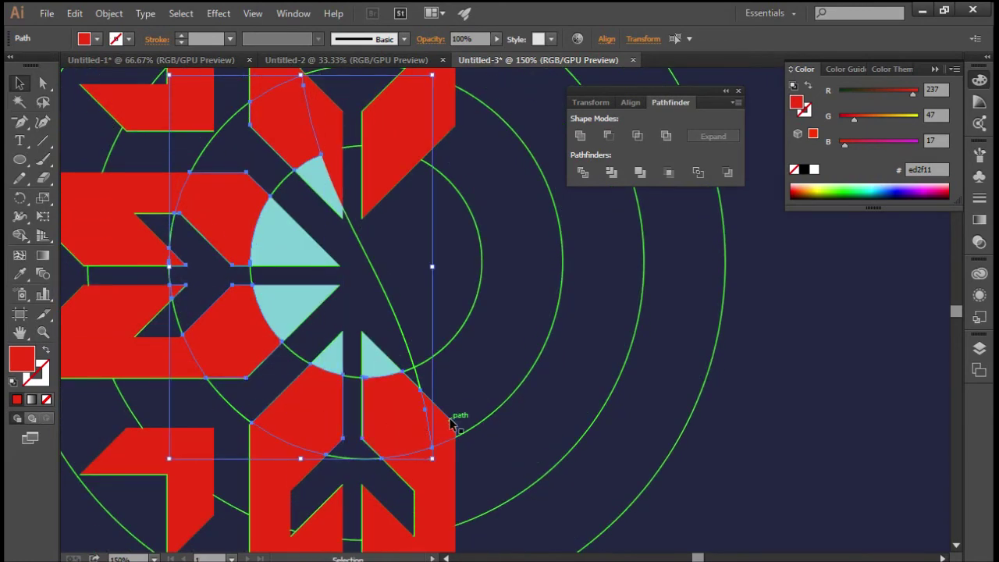
{"action": "scroll", "coordinate": [332, 318], "scroll_direction": "up", "scroll_amount": 3}
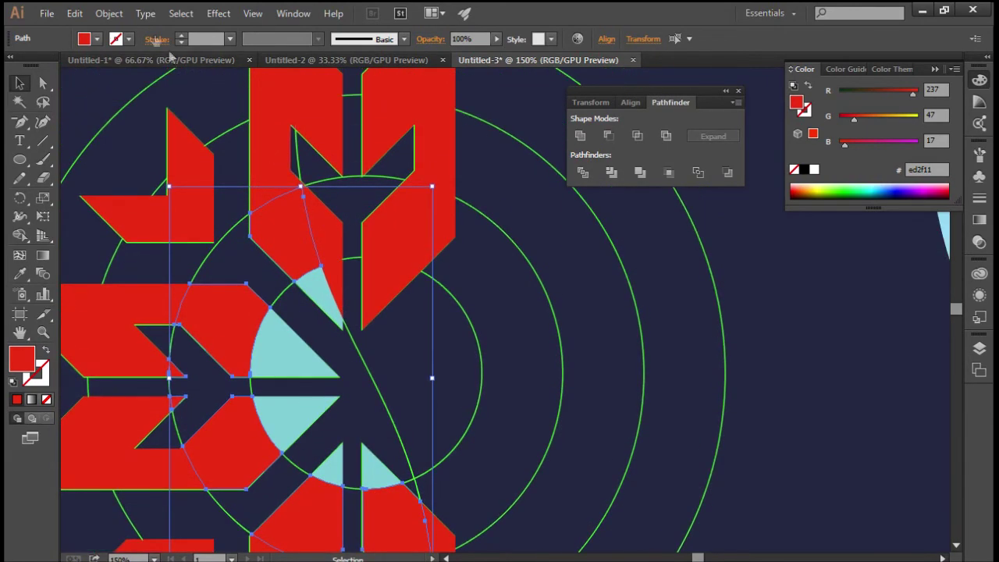
{"action": "double_click", "coordinate": [31, 360]}
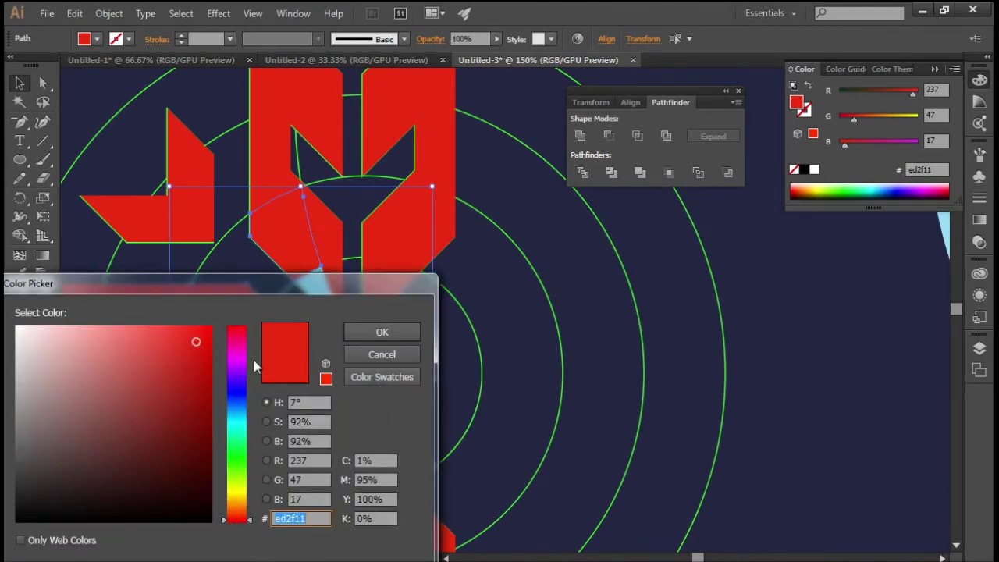
{"action": "type", "text": "00b7c8"}
{"action": "left_click", "coordinate": [382, 332]}
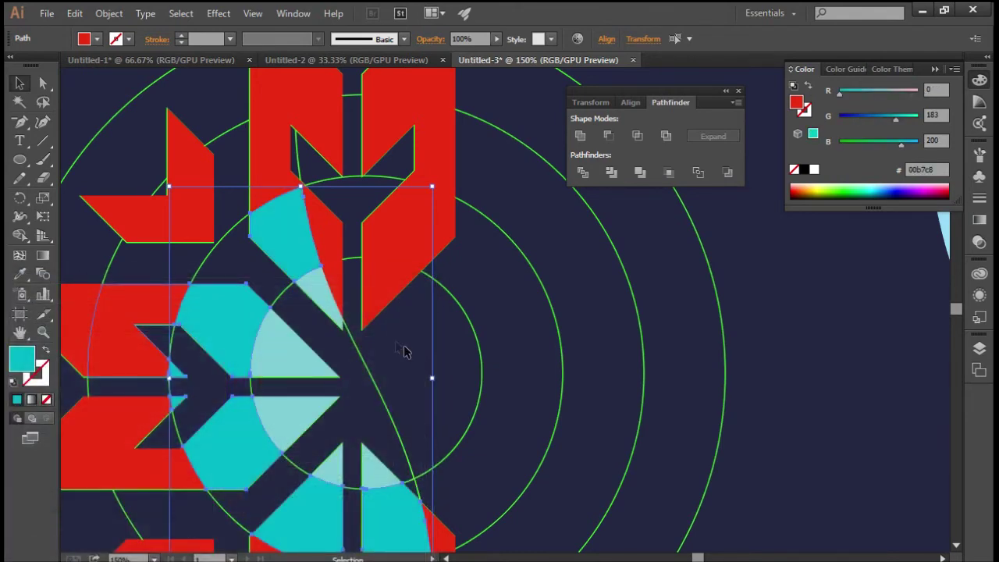
Step: Fill the red pieces between the second and third circles, left of the S curve, with colour 00a4c1
{"action": "scroll", "coordinate": [246, 265], "scroll_direction": "down", "scroll_amount": 1}
{"action": "scroll", "coordinate": [246, 265], "scroll_direction": "up", "scroll_amount": 3}
{"action": "left_click", "coordinate": [265, 195]}
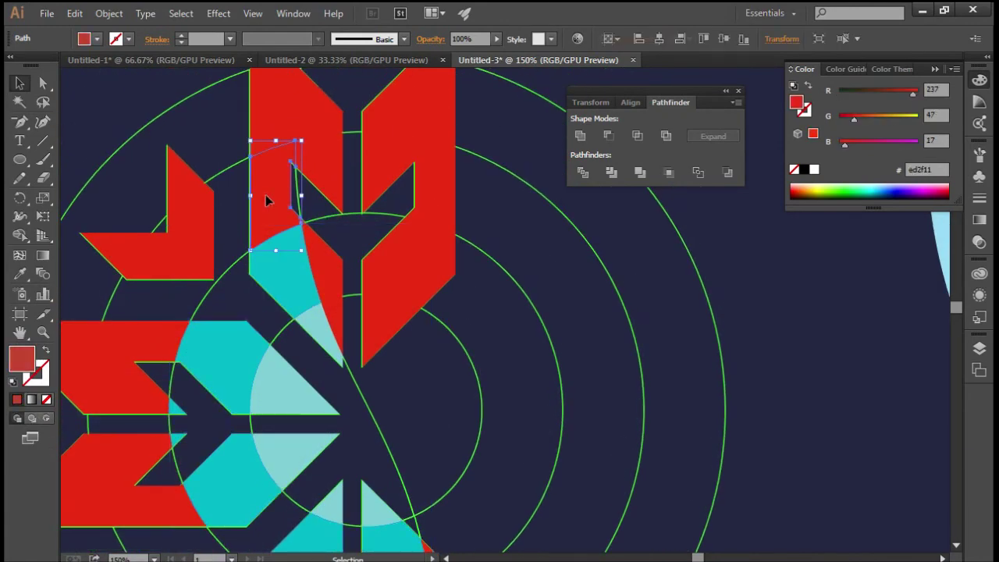
{"action": "left_click", "coordinate": [191, 245]}
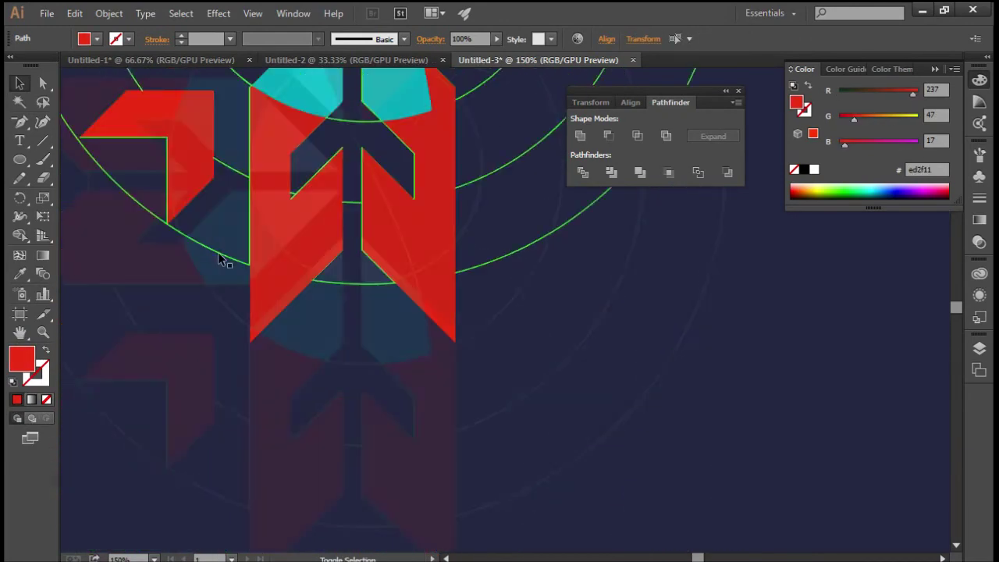
{"action": "scroll", "coordinate": [192, 218], "scroll_direction": "up", "scroll_amount": 5}
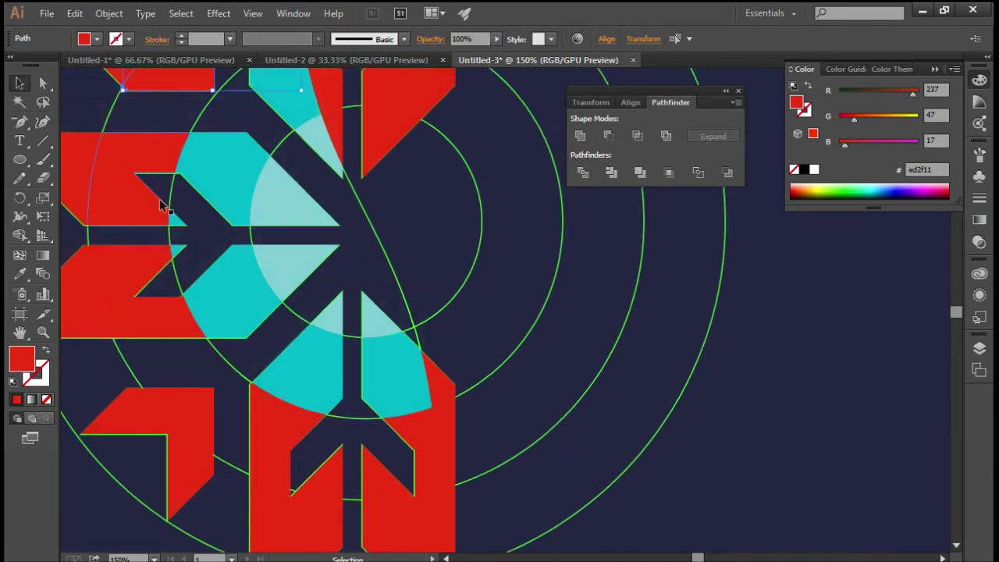
{"action": "left_click", "coordinate": [136, 218], "text": "shift"}
{"action": "left_click", "coordinate": [139, 334], "text": "shift"}
{"action": "left_click", "coordinate": [187, 487], "text": "shift"}
{"action": "left_click", "coordinate": [288, 500], "text": "shift"}
{"action": "scroll", "coordinate": [323, 500], "scroll_direction": "down", "scroll_amount": 2}
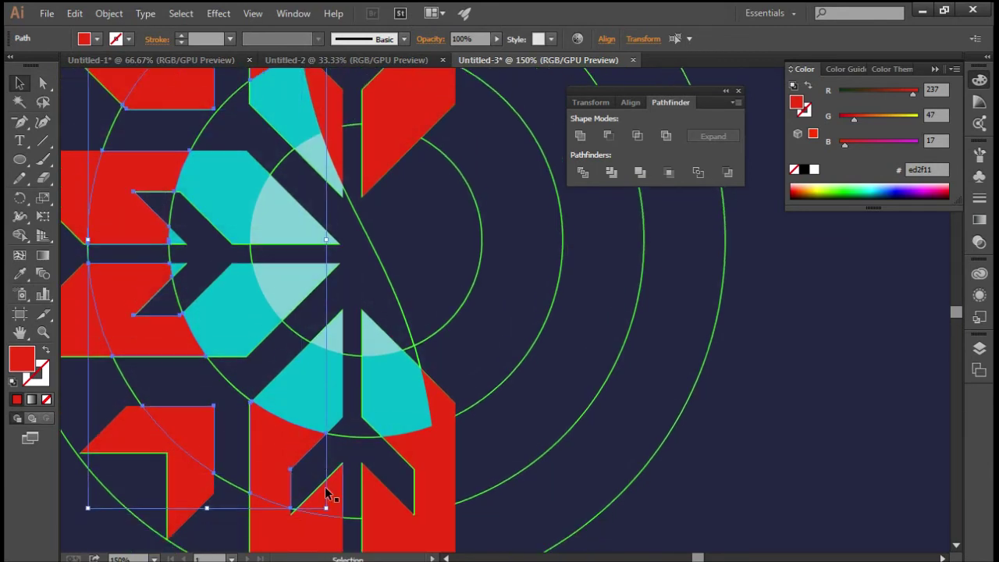
{"action": "left_click", "coordinate": [344, 496], "text": "shift"}
{"action": "left_click", "coordinate": [381, 497], "text": "shift"}
{"action": "left_click", "coordinate": [428, 459], "text": "shift"}
{"action": "scroll", "coordinate": [461, 512], "scroll_direction": "down", "scroll_amount": 4}
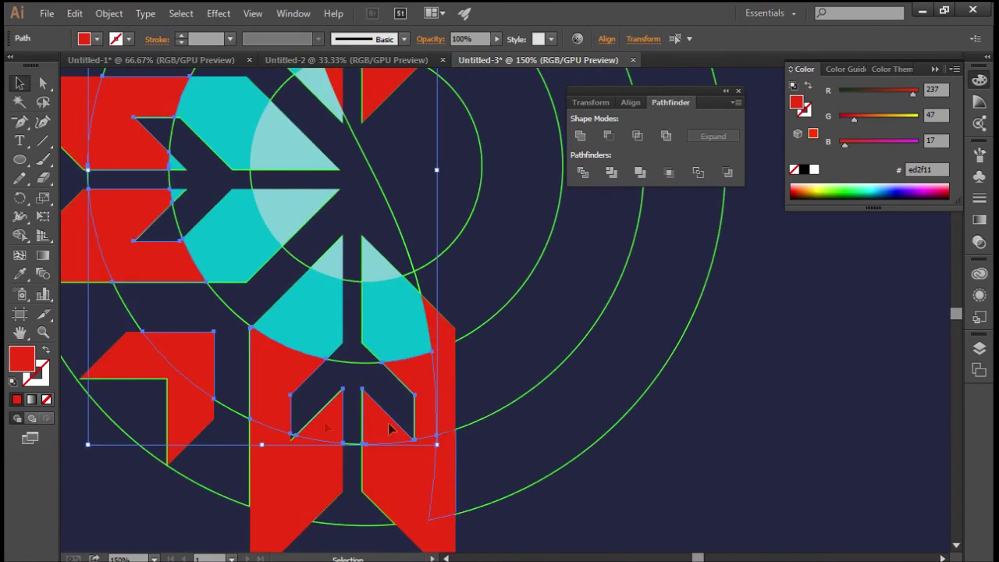
{"action": "scroll", "coordinate": [301, 379], "scroll_direction": "down", "scroll_amount": 8}
{"action": "scroll", "coordinate": [305, 364], "scroll_direction": "down", "scroll_amount": 2}
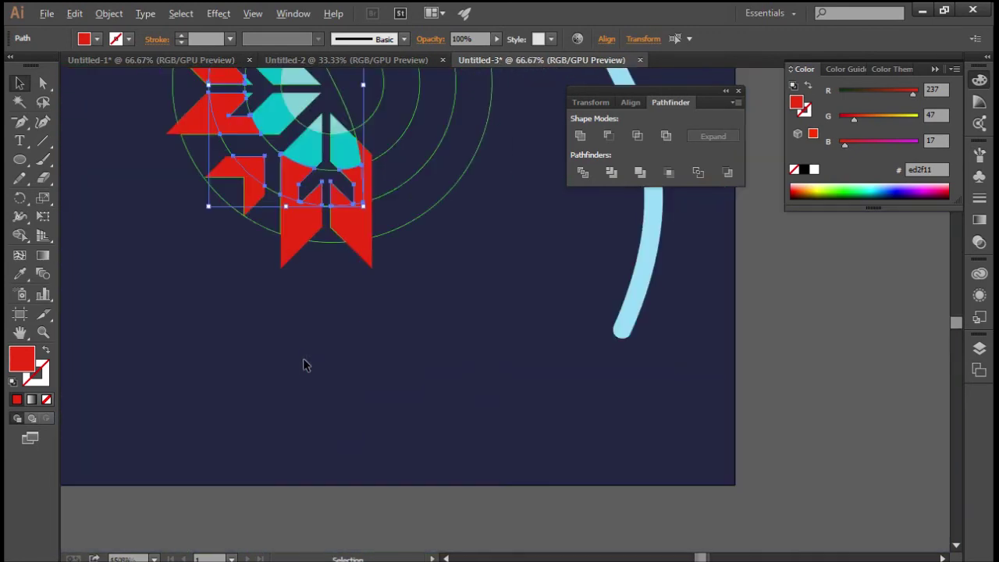
{"action": "scroll", "coordinate": [306, 359], "scroll_direction": "up", "scroll_amount": 9}
{"action": "double_click", "coordinate": [21, 359]}
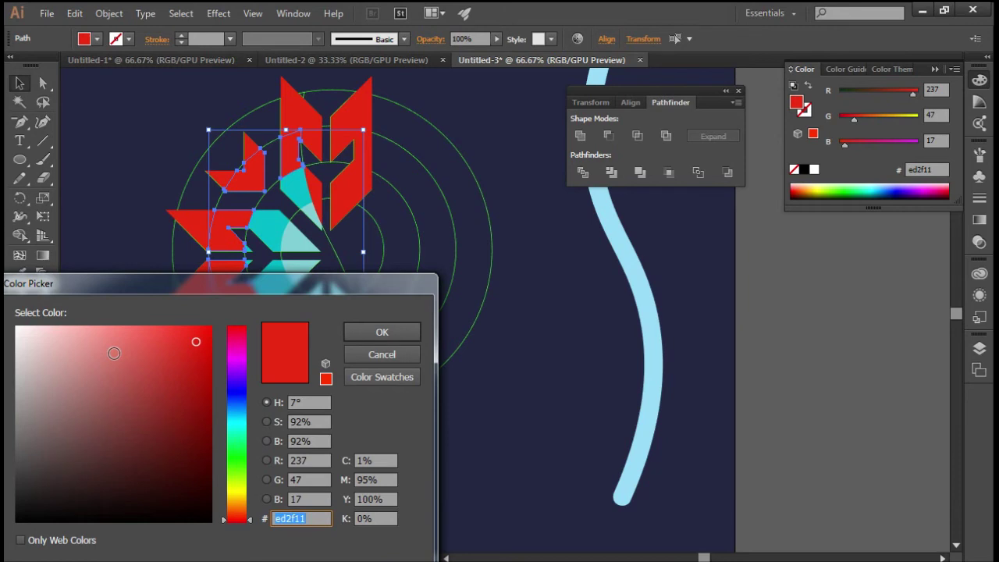
{"action": "type", "text": "00a4c1"}
{"action": "key", "text": "Return"}
Step: Fill the red pieces between the third and outermost circles, left of the S curve, with colour 0092af
{"action": "scroll", "coordinate": [310, 231], "scroll_direction": "up", "scroll_amount": 3}
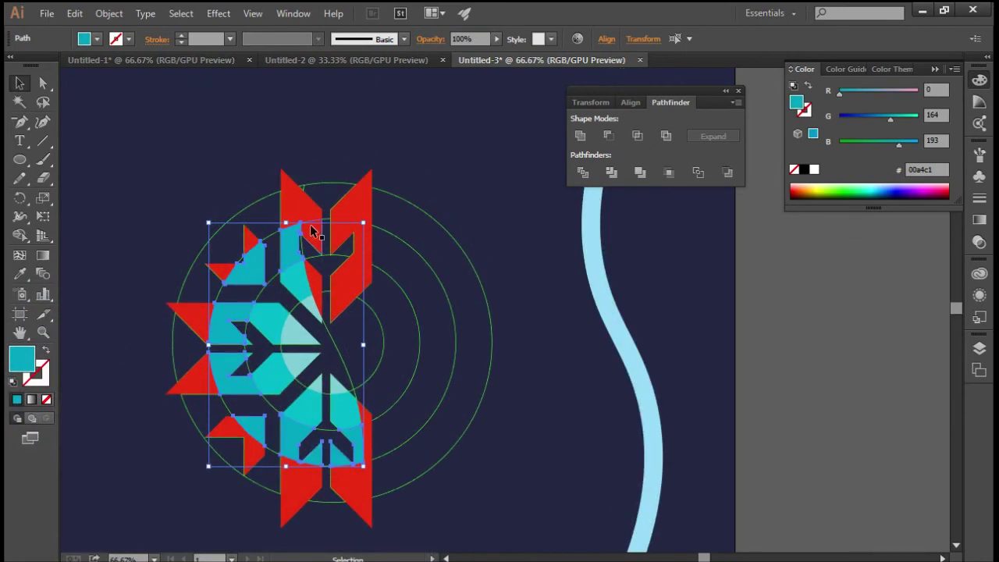
{"action": "scroll", "coordinate": [311, 240], "scroll_direction": "up", "scroll_amount": 2}
{"action": "left_click", "coordinate": [258, 290]}
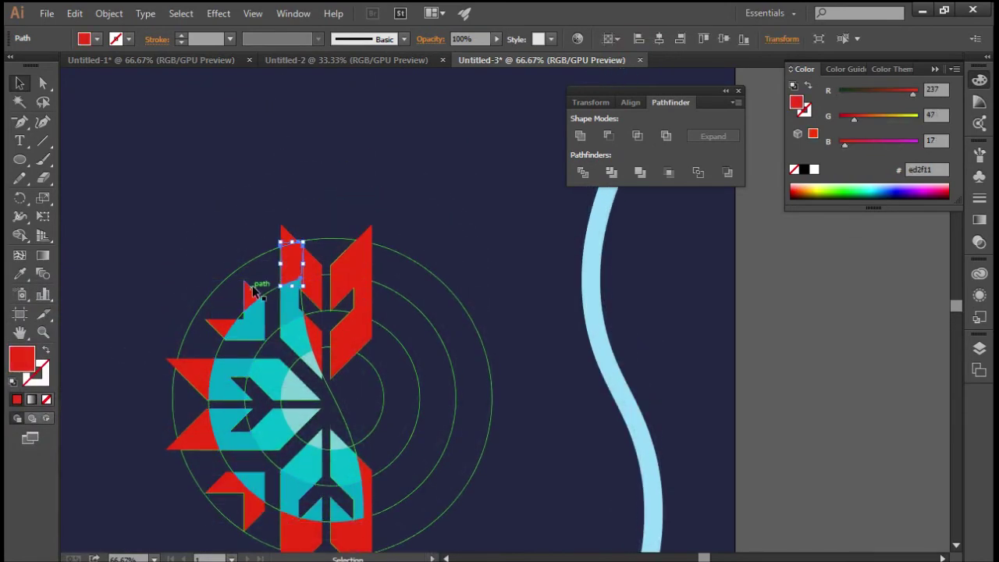
{"action": "left_click", "coordinate": [222, 328], "text": "shift"}
{"action": "left_click", "coordinate": [197, 381], "text": "shift"}
{"action": "left_click", "coordinate": [199, 433], "text": "shift"}
{"action": "left_click", "coordinate": [233, 493], "text": "shift"}
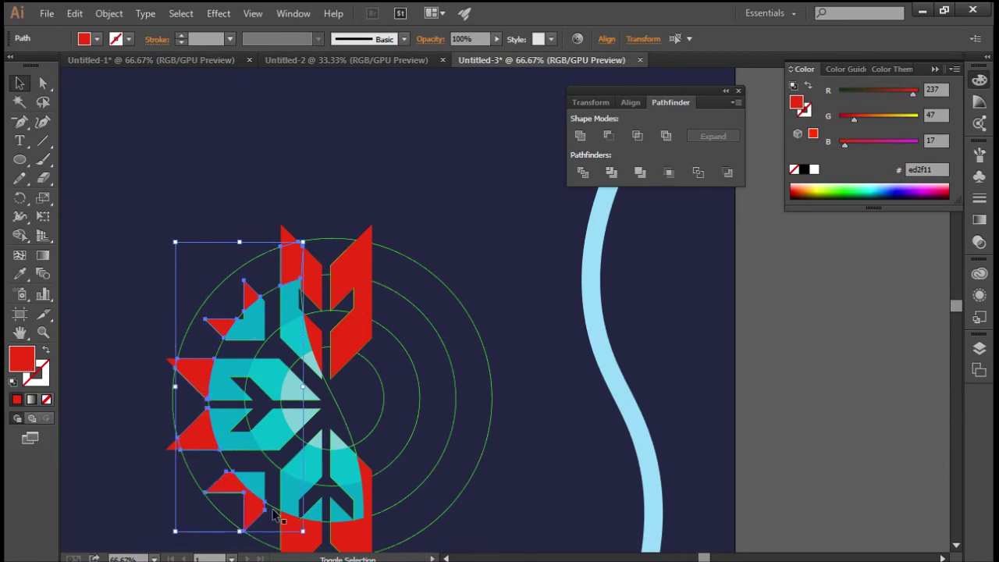
{"action": "left_click", "coordinate": [294, 530], "text": "shift"}
{"action": "scroll", "coordinate": [353, 430], "scroll_direction": "down", "scroll_amount": 3}
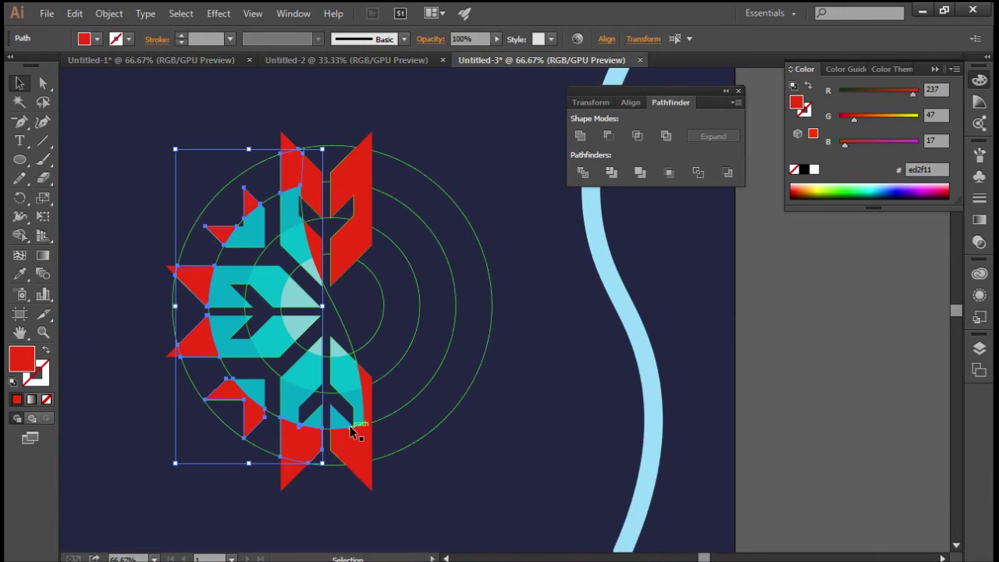
{"action": "scroll", "coordinate": [352, 430], "scroll_direction": "up", "scroll_amount": 1}
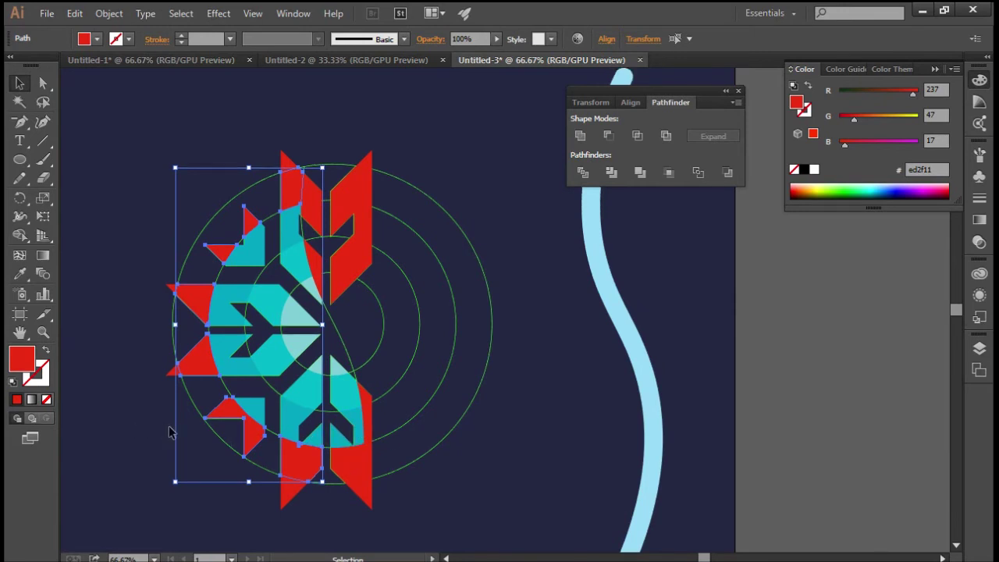
{"action": "double_click", "coordinate": [23, 360]}
{"action": "type", "text": "0092af"}
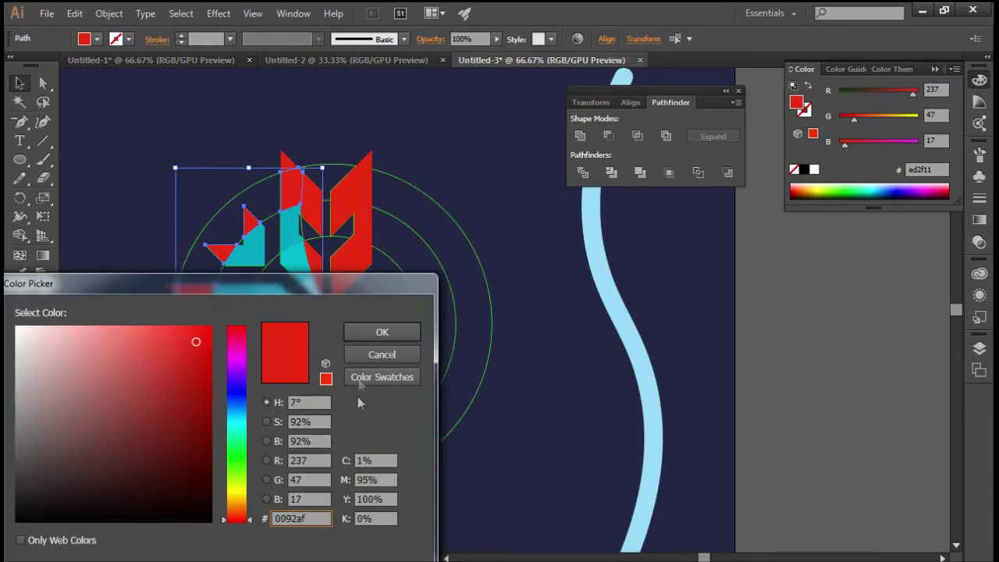
{"action": "left_click", "coordinate": [381, 332]}
Step: Fill the red snowflake tips outside the outermost circle, left of the S curve, with colour 027791
{"action": "scroll", "coordinate": [287, 199], "scroll_direction": "up", "scroll_amount": 2}
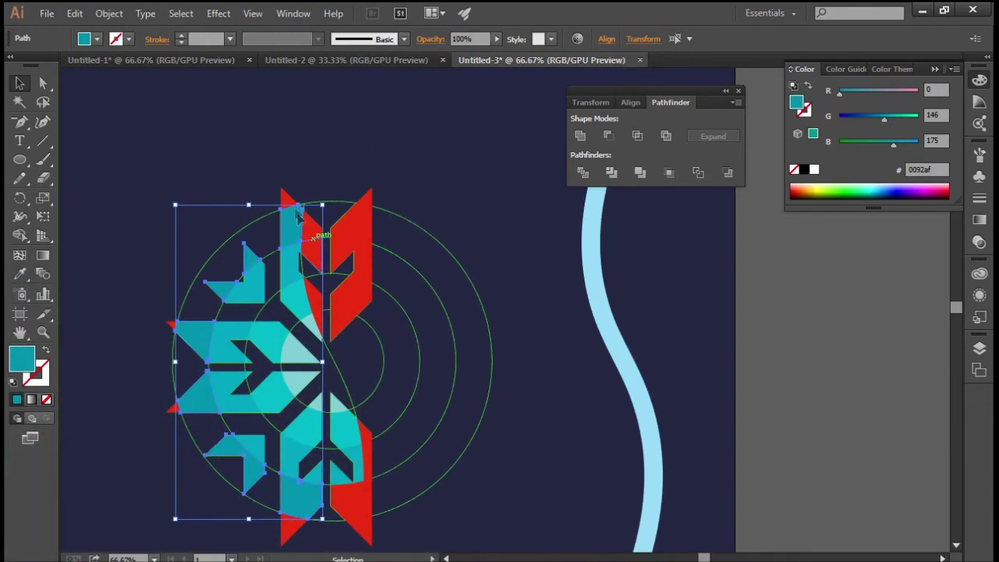
{"action": "left_click", "coordinate": [286, 199]}
{"action": "left_click", "coordinate": [171, 325], "text": "shift"}
{"action": "left_click", "coordinate": [172, 406], "text": "shift"}
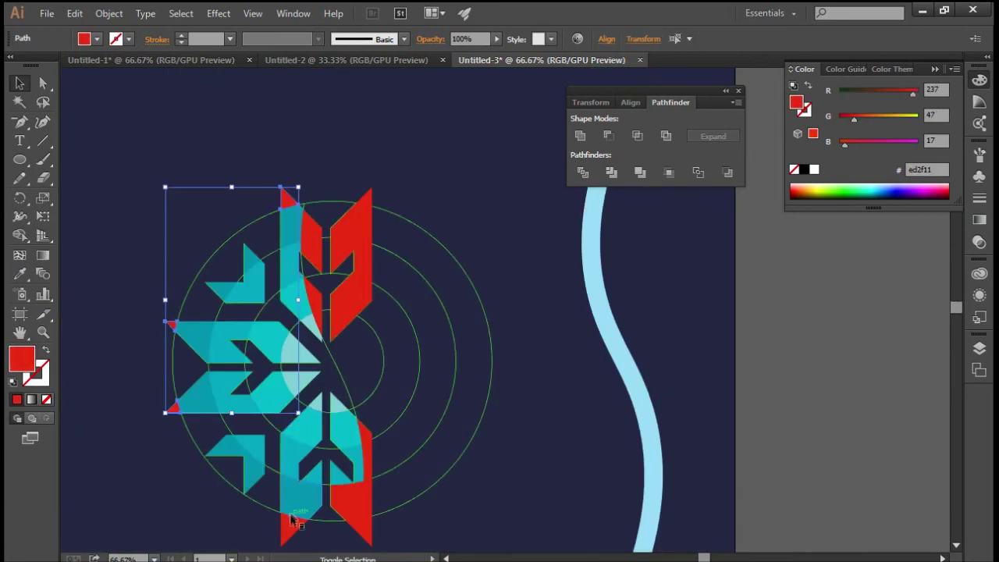
{"action": "left_click", "coordinate": [295, 533], "text": "shift"}
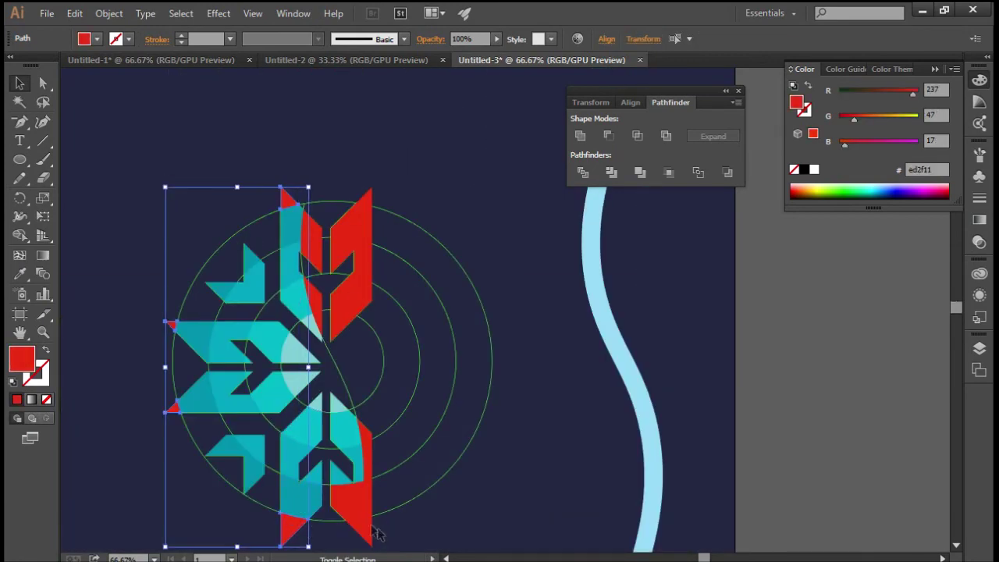
{"action": "left_click", "coordinate": [361, 531], "text": "shift"}
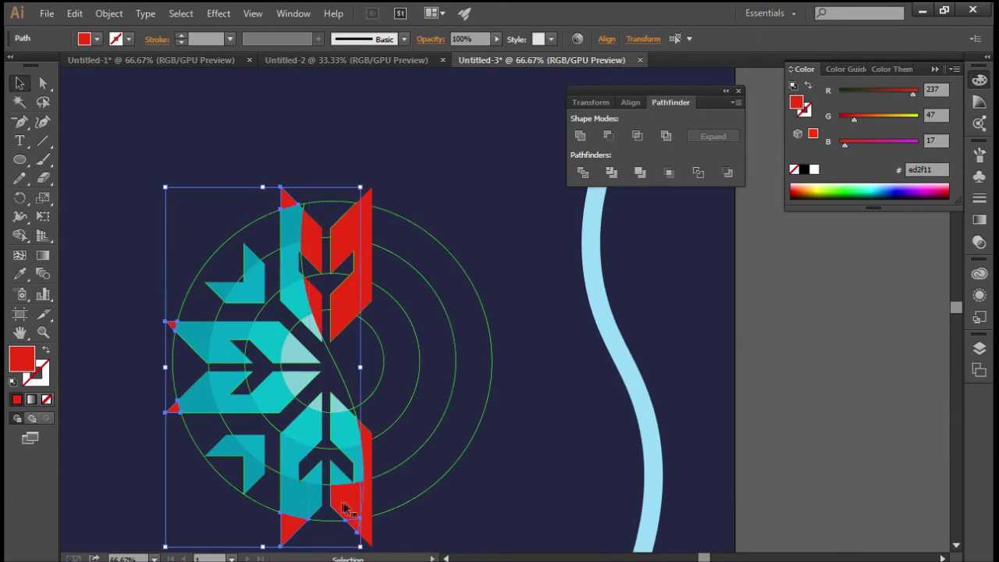
{"action": "double_click", "coordinate": [24, 361]}
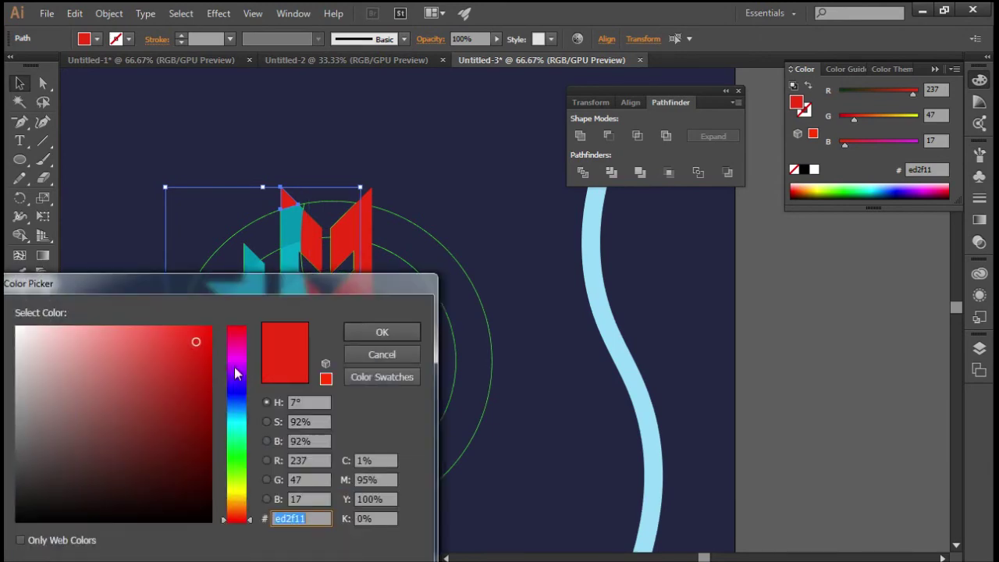
{"action": "type", "text": "027791"}
{"action": "left_click", "coordinate": [379, 331]}
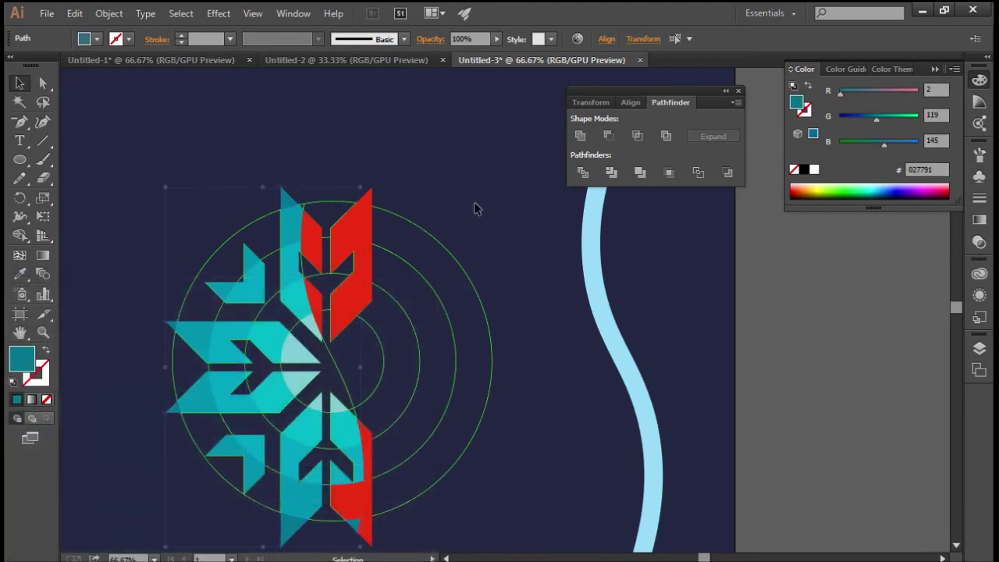
{"action": "left_click", "coordinate": [474, 208]}
Step: Apply the neighbouring 0092af fill to the remaining red lower-arm piece between the third and outermost circles, left of the S curve
{"action": "scroll", "coordinate": [347, 444], "scroll_direction": "down", "scroll_amount": 2}
{"action": "left_click", "coordinate": [347, 437]}
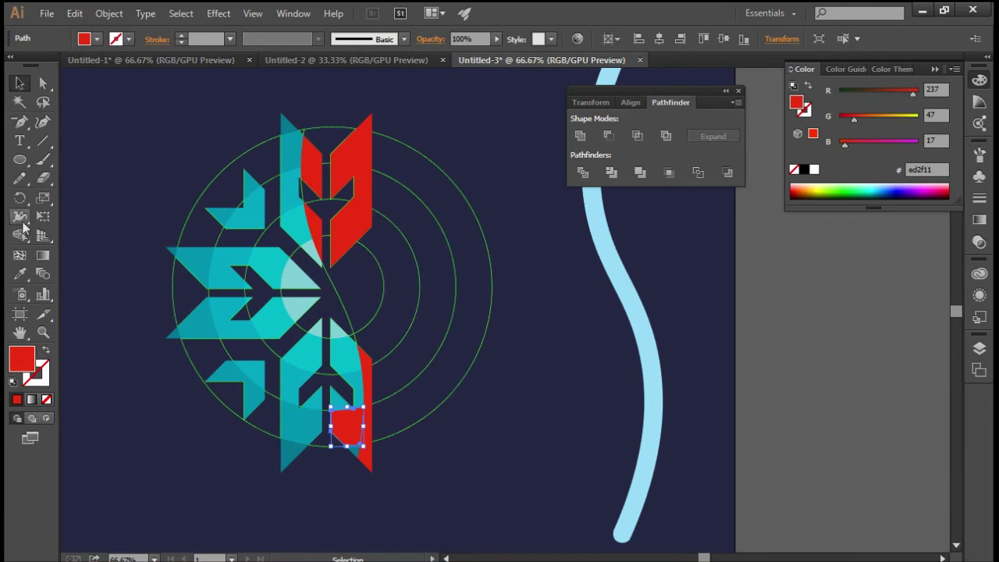
{"action": "left_click", "coordinate": [20, 273]}
{"action": "left_click", "coordinate": [290, 426]}
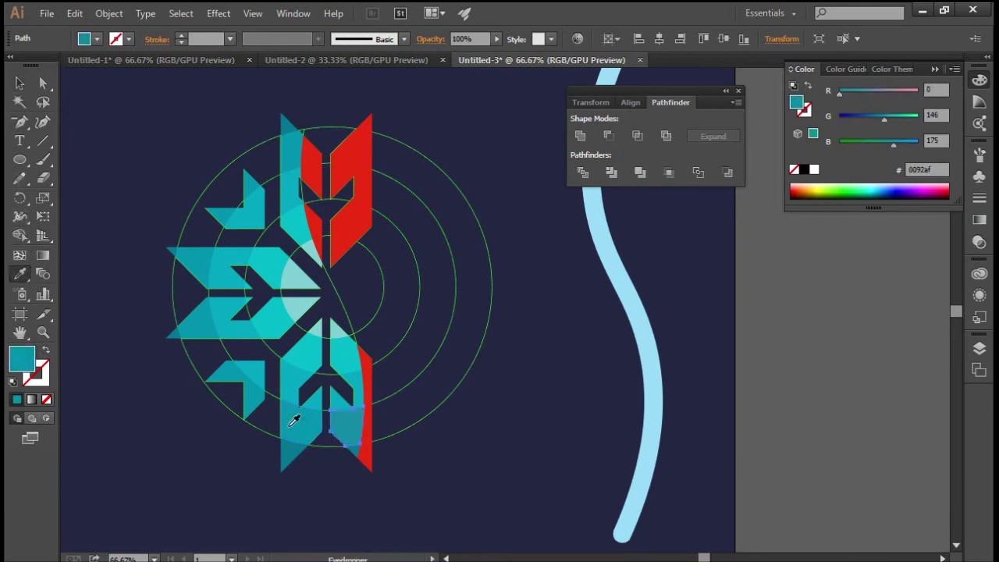
{"action": "left_click", "coordinate": [19, 82]}
{"action": "left_click", "coordinate": [115, 140]}
Step: Select the blue pieces of the snowflake's upper arm together with the inner pieces of the left arm's upper half
{"action": "scroll", "coordinate": [306, 307], "scroll_direction": "down", "scroll_amount": 3}
{"action": "scroll", "coordinate": [307, 306], "scroll_direction": "up", "scroll_amount": 3}
{"action": "scroll", "coordinate": [316, 346], "scroll_direction": "up", "scroll_amount": 4}
{"action": "scroll", "coordinate": [328, 359], "scroll_direction": "down", "scroll_amount": 1}
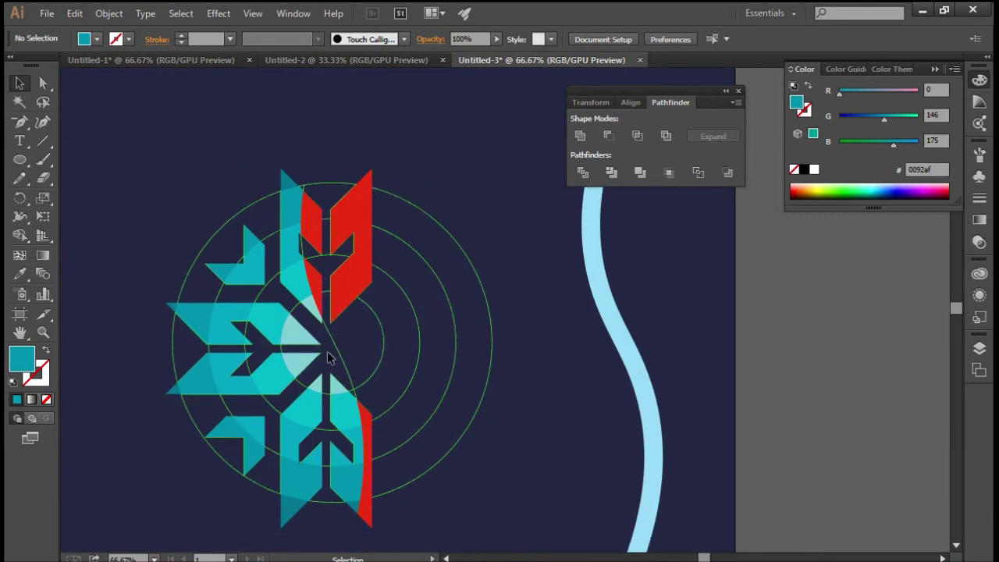
{"action": "scroll", "coordinate": [326, 351], "scroll_direction": "up", "scroll_amount": 2}
{"action": "scroll", "coordinate": [323, 351], "scroll_direction": "down", "scroll_amount": 2}
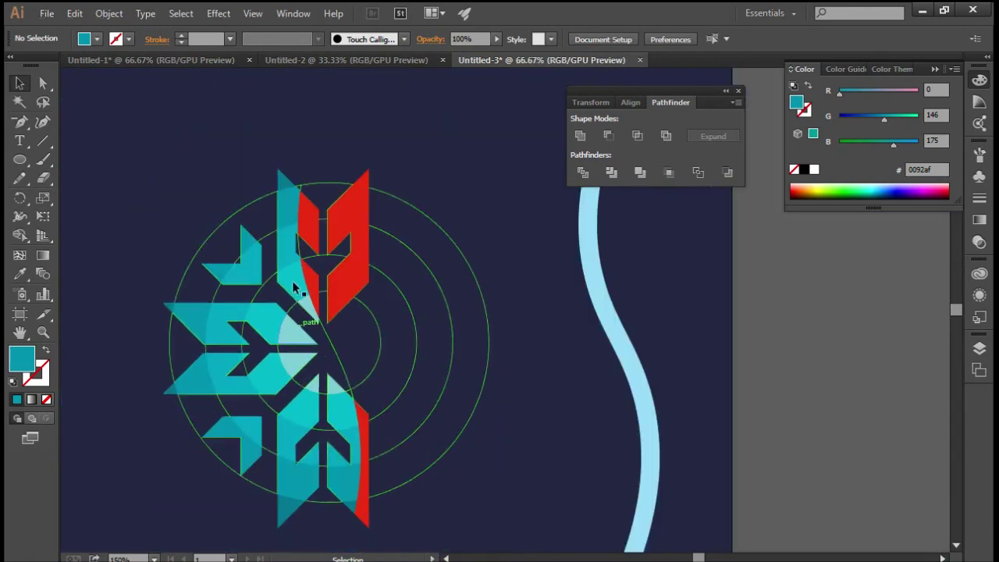
{"action": "left_click", "coordinate": [283, 184]}
{"action": "left_click", "coordinate": [289, 212], "text": "shift"}
{"action": "left_click", "coordinate": [290, 254], "text": "shift"}
{"action": "left_click", "coordinate": [314, 306], "text": "shift"}
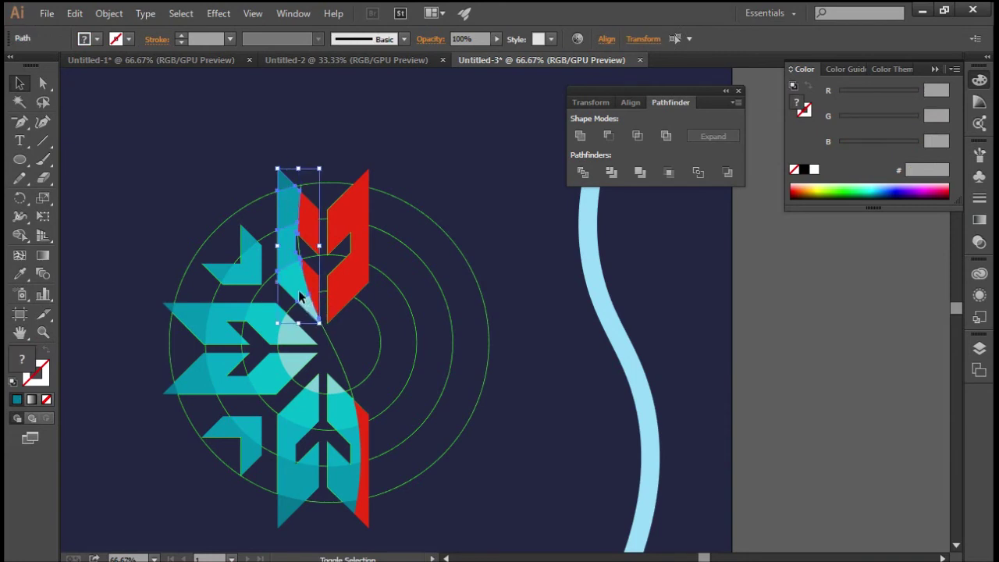
{"action": "left_click", "coordinate": [288, 334], "text": "shift"}
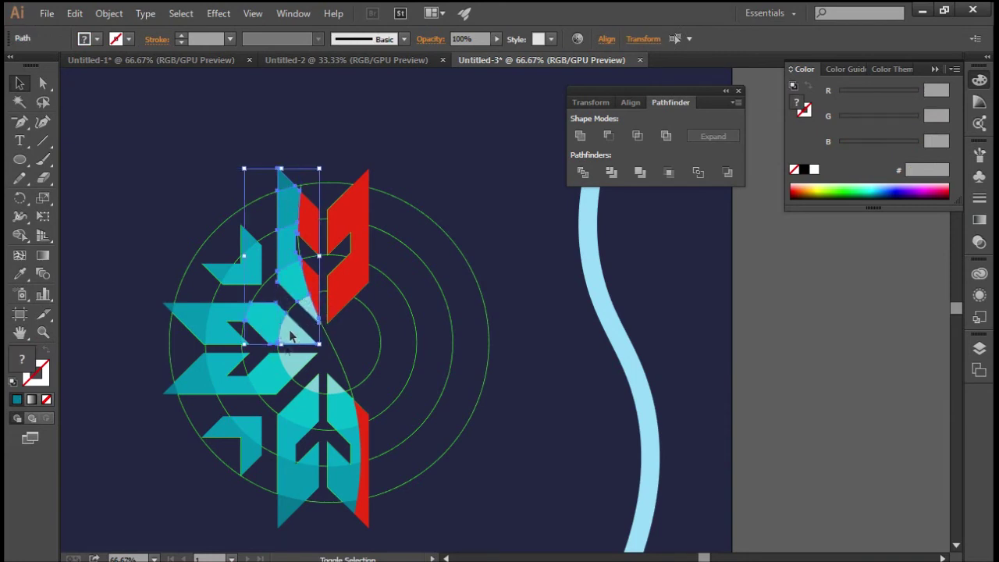
Step: Add the blue pieces of the lower arm, the rest of the left arm and both chevrons to the selection
{"action": "left_click", "coordinate": [278, 373], "text": "shift"}
{"action": "left_click", "coordinate": [320, 398], "text": "shift"}
{"action": "left_click", "coordinate": [343, 414], "text": "shift"}
{"action": "left_click", "coordinate": [292, 439], "text": "shift"}
{"action": "left_click", "coordinate": [292, 489], "text": "shift"}
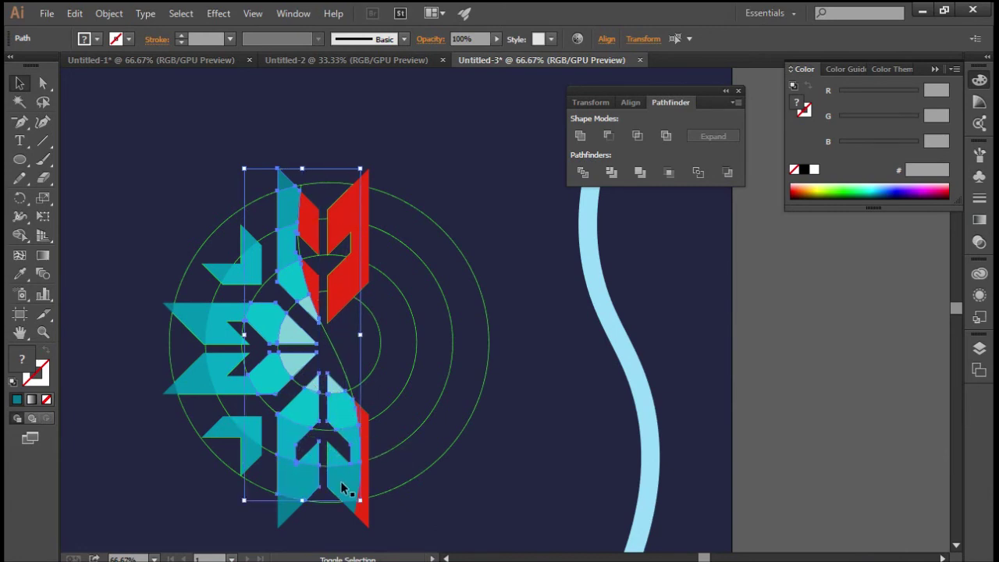
{"action": "left_click", "coordinate": [286, 515], "text": "shift"}
{"action": "left_click", "coordinate": [284, 513], "text": "shift"}
{"action": "left_click", "coordinate": [230, 430], "text": "shift"}
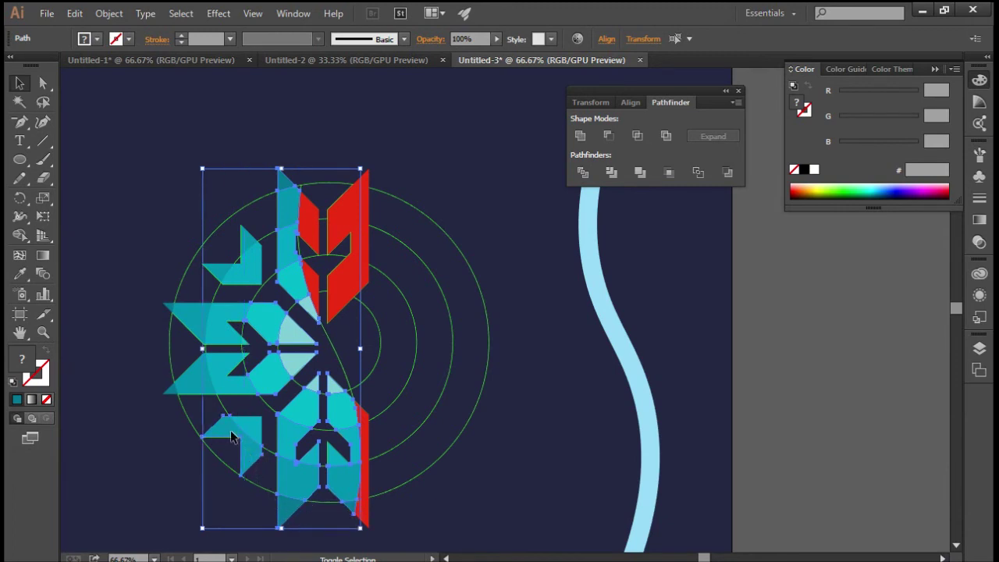
{"action": "left_click", "coordinate": [192, 385], "text": "shift"}
{"action": "left_click", "coordinate": [205, 319], "text": "shift"}
{"action": "left_click", "coordinate": [251, 279], "text": "shift"}
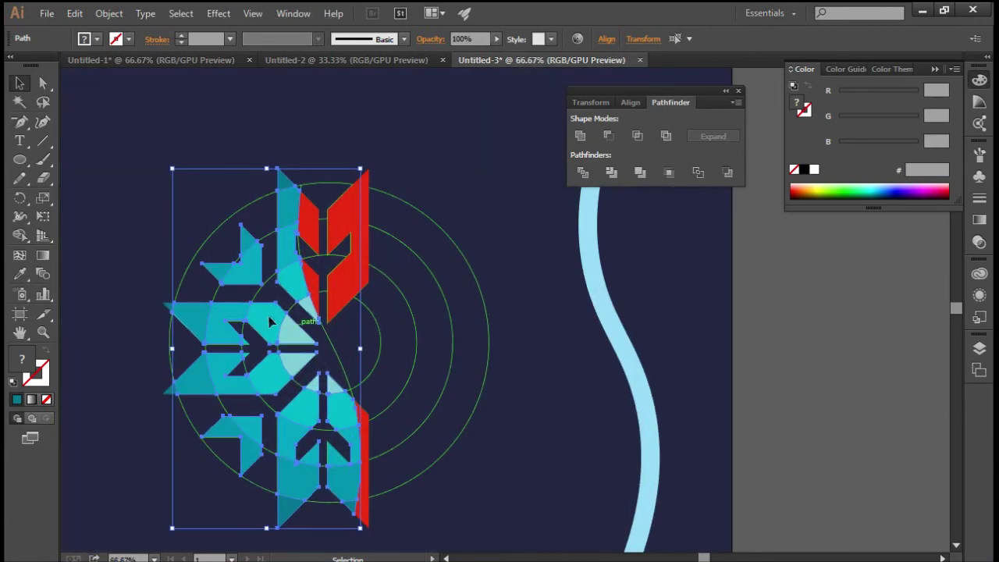
Step: Try to move the selected blue snowflake pieces away from the circle outlines
{"action": "left_click_drag", "start_coordinate": [278, 327], "coordinate": [109, 359]}
{"action": "key", "text": "ctrl+minus"}
{"action": "scroll", "coordinate": [216, 351], "scroll_direction": "up", "scroll_amount": 3}
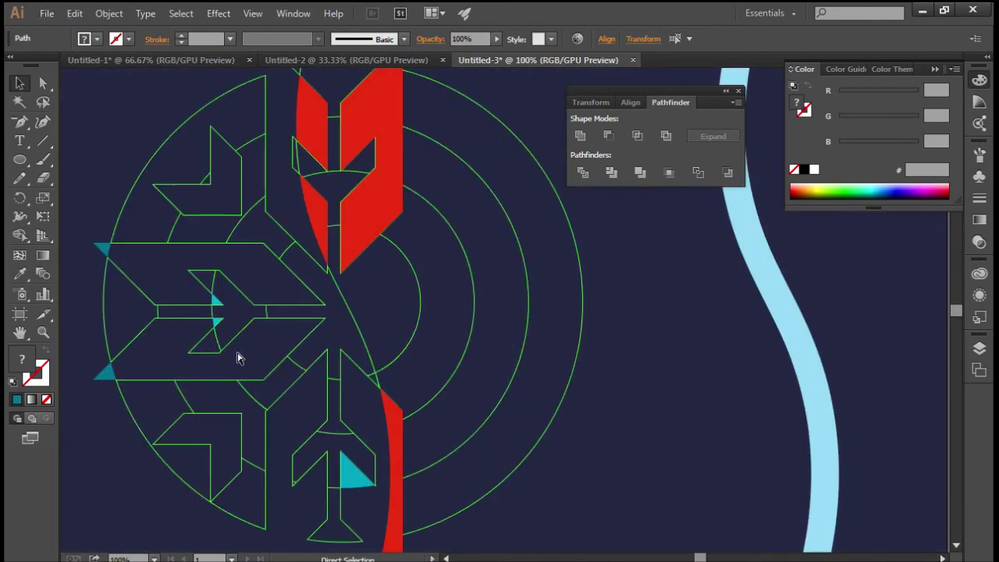
{"action": "left_click_drag", "start_coordinate": [224, 309], "coordinate": [218, 306]}
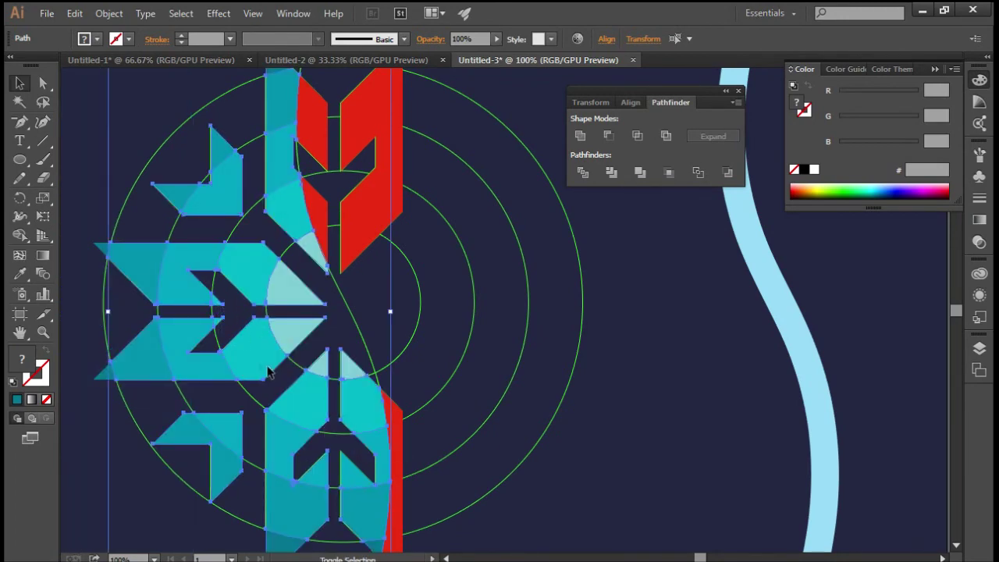
Step: Add the missed blue pieces to the selection and move the whole blue half-snowflake clear of the circle outlines
{"action": "scroll", "coordinate": [226, 321], "scroll_direction": "up", "scroll_amount": 4}
{"action": "scroll", "coordinate": [244, 321], "scroll_direction": "down", "scroll_amount": 4}
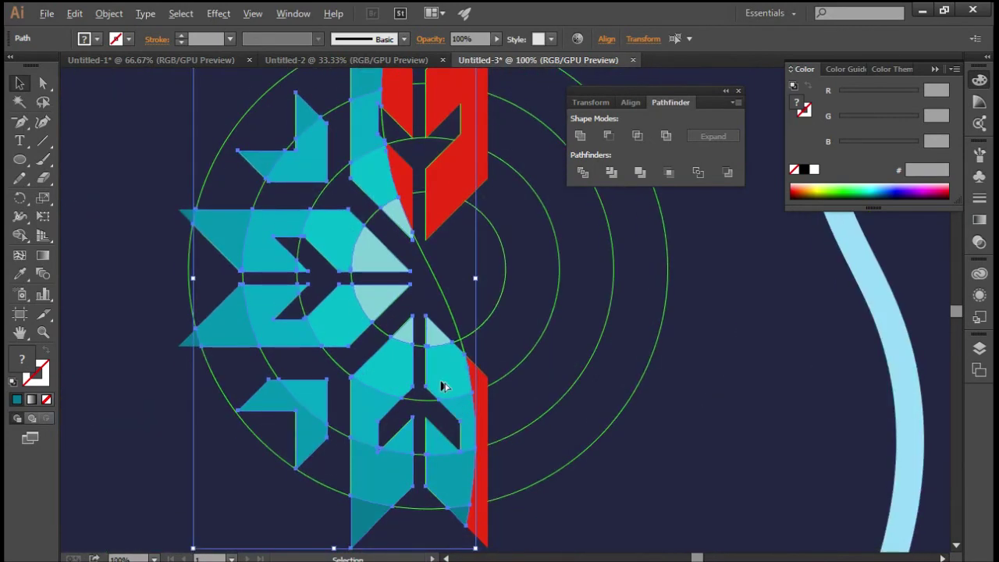
{"action": "scroll", "coordinate": [441, 389], "scroll_direction": "down", "scroll_amount": 1}
{"action": "scroll", "coordinate": [449, 392], "scroll_direction": "up", "scroll_amount": 3}
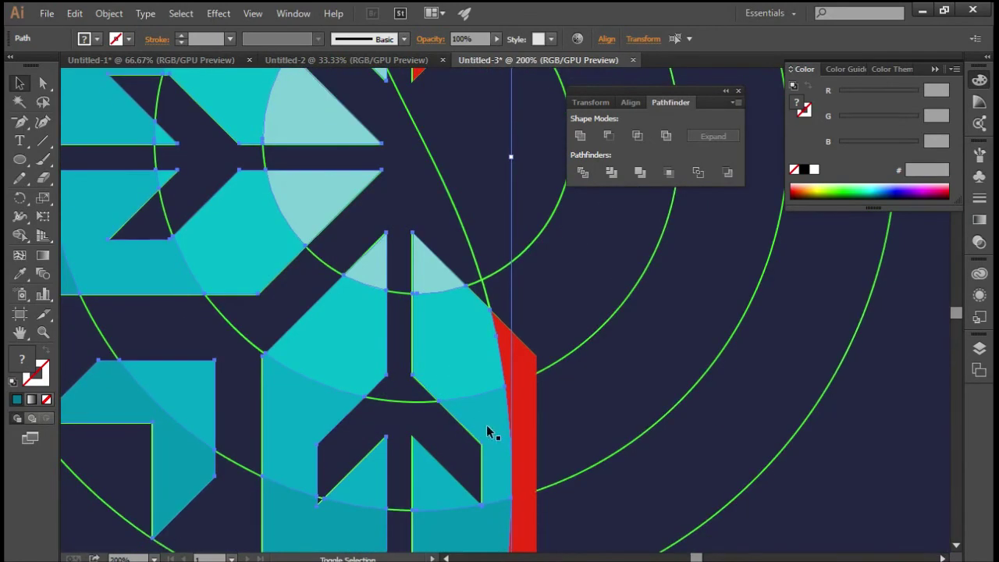
{"action": "scroll", "coordinate": [400, 409], "scroll_direction": "down", "scroll_amount": 1}
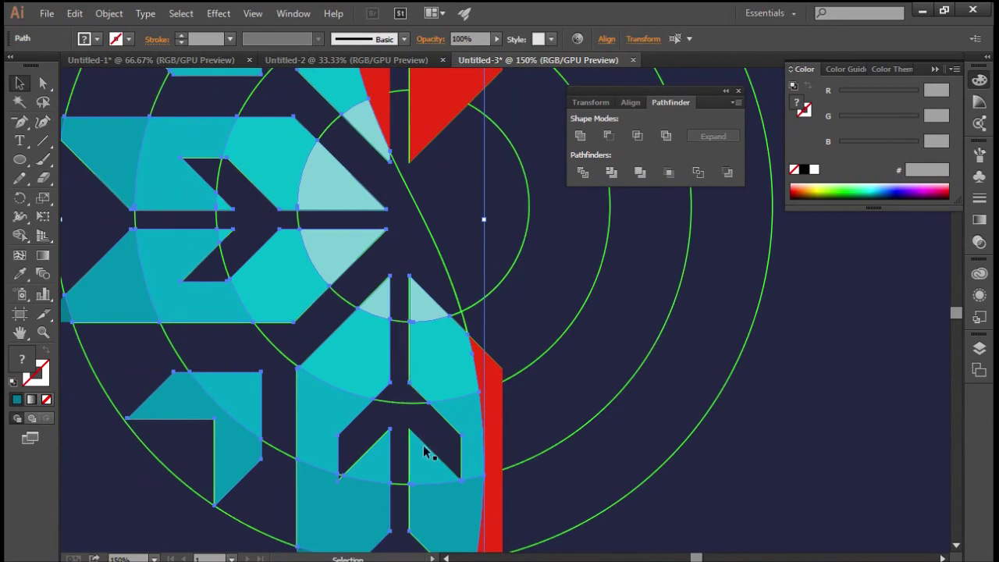
{"action": "left_click_drag", "start_coordinate": [247, 345], "coordinate": [435, 430]}
{"action": "left_click", "coordinate": [239, 209], "text": "shift"}
{"action": "scroll", "coordinate": [294, 403], "scroll_direction": "down", "scroll_amount": 3}
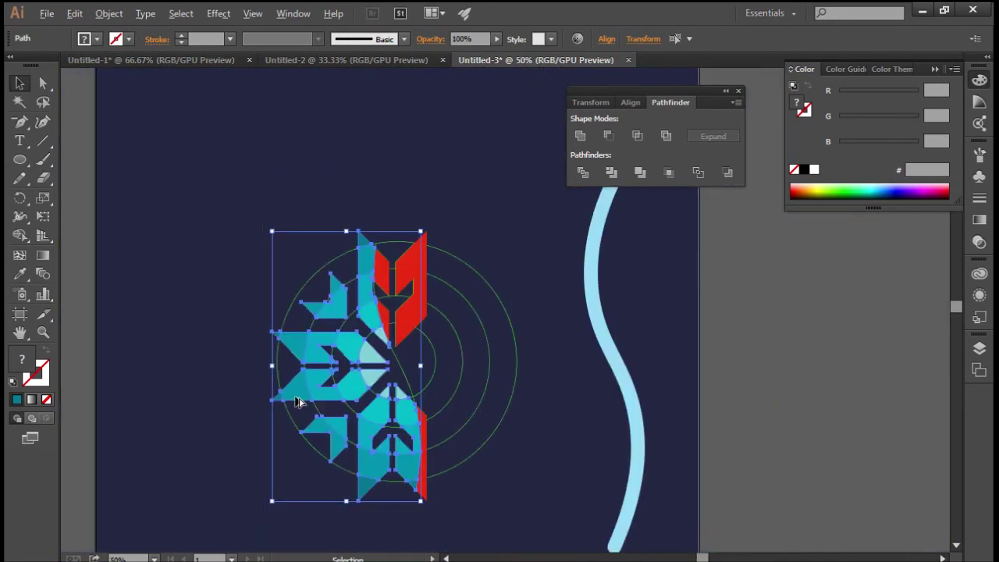
{"action": "left_click_drag", "start_coordinate": [370, 469], "coordinate": [193, 451]}
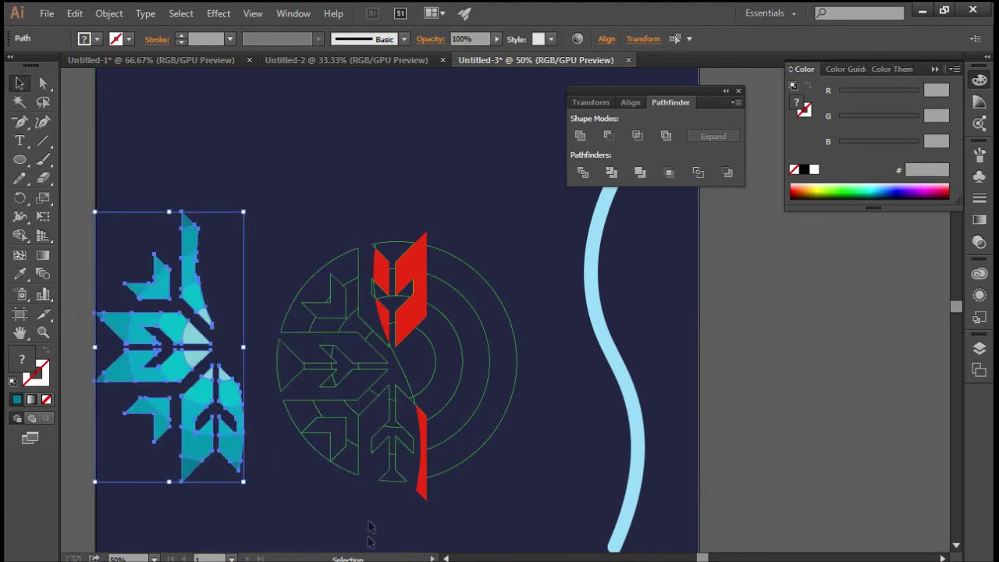
Step: Delete the leftover circle outlines, empty shapes and red snowflake pieces
{"action": "left_click_drag", "start_coordinate": [273, 508], "coordinate": [99, 145]}
{"action": "left_click", "coordinate": [227, 201]}
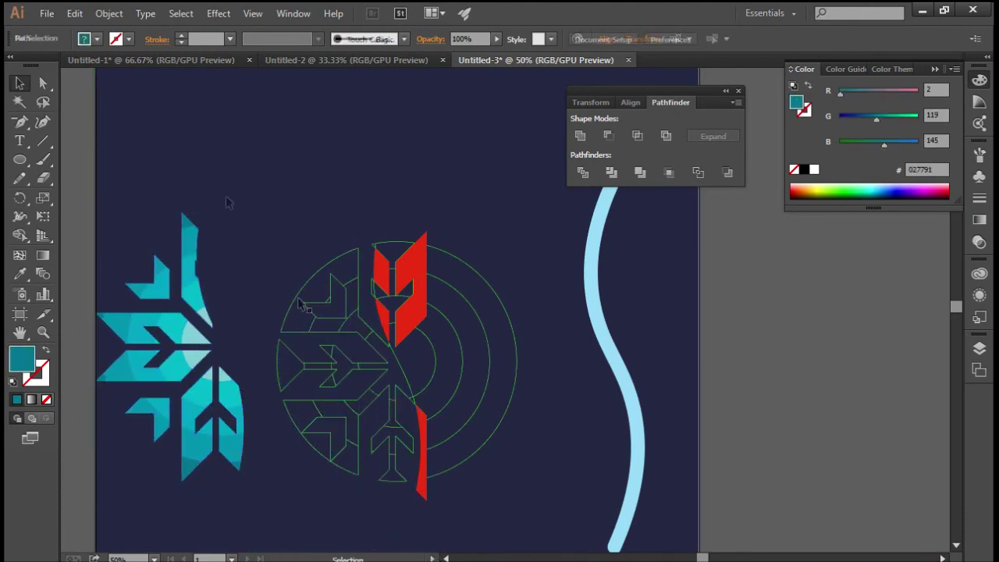
{"action": "left_click_drag", "start_coordinate": [491, 500], "coordinate": [289, 156]}
{"action": "key", "text": "Delete"}
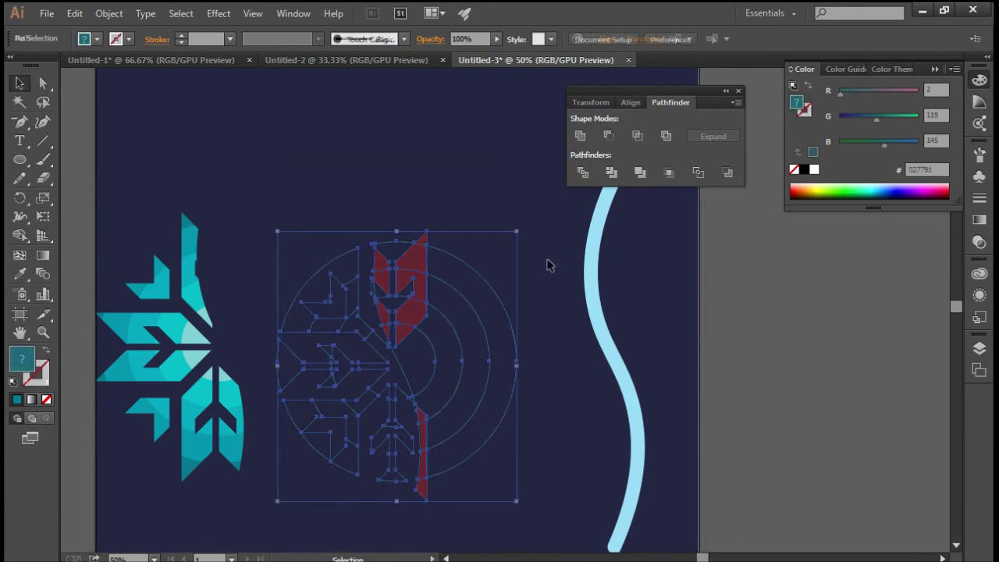
Step: Centre the light blue S curve horizontally on the artboard
{"action": "left_click_drag", "start_coordinate": [263, 488], "coordinate": [63, 205]}
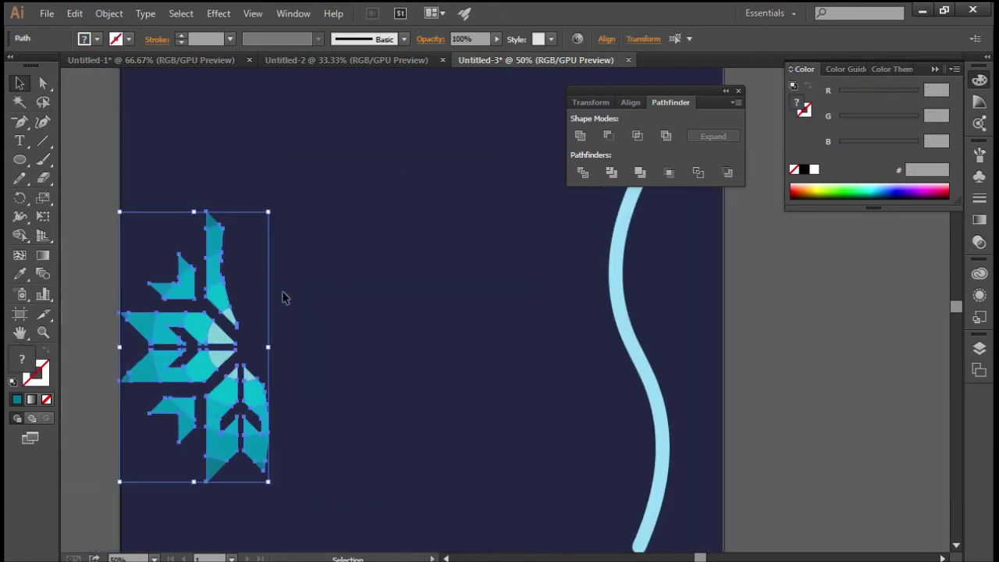
{"action": "left_click", "coordinate": [621, 300]}
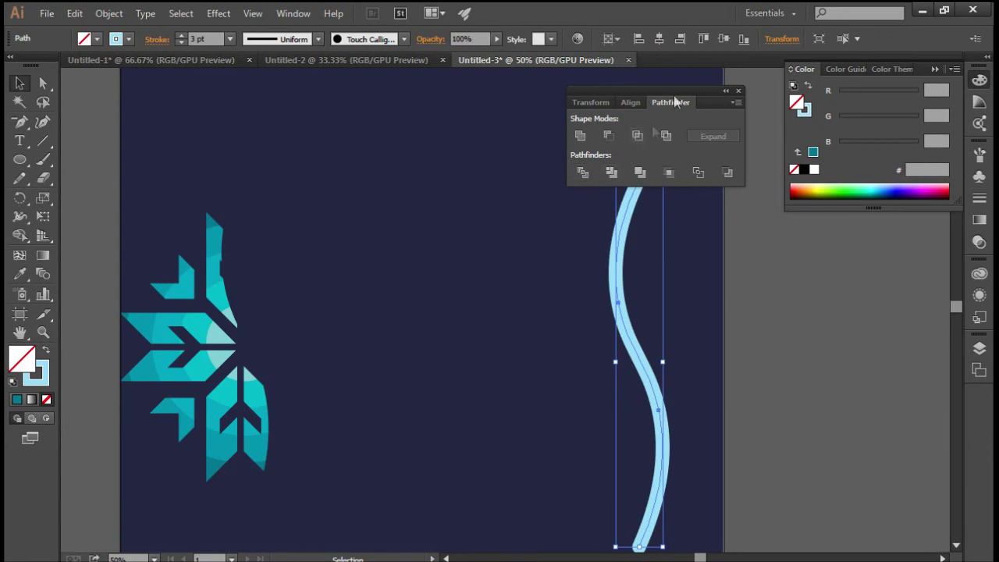
{"action": "left_click", "coordinate": [661, 39]}
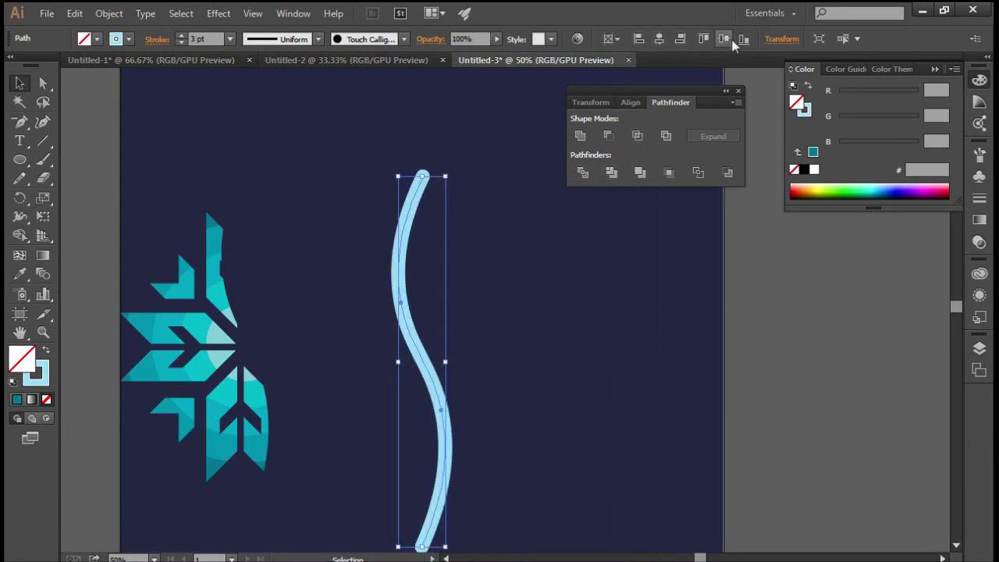
{"action": "left_click", "coordinate": [463, 366]}
Step: Try to move the ungrouped blue half-snowflake pieces next to the S curve
{"action": "mouse_move", "coordinate": [294, 502]}
{"action": "left_mouse_down"}
{"action": "mouse_move", "coordinate": [216, 377]}
{"action": "mouse_move", "coordinate": [136, 206]}
{"action": "left_mouse_up"}
{"action": "mouse_move", "coordinate": [208, 291]}
{"action": "left_mouse_down"}
{"action": "mouse_move", "coordinate": [344, 322]}
{"action": "mouse_move", "coordinate": [372, 313]}
{"action": "left_mouse_up"}
{"action": "left_click", "coordinate": [827, 341]}
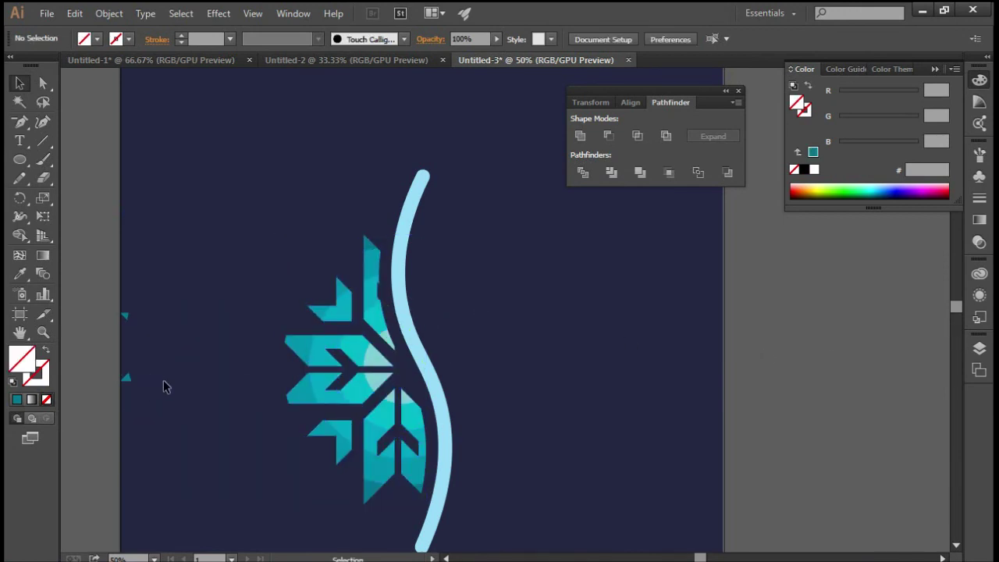
{"action": "key", "text": "ctrl+z"}
{"action": "left_click_drag", "start_coordinate": [59, 154], "coordinate": [59, 156]}
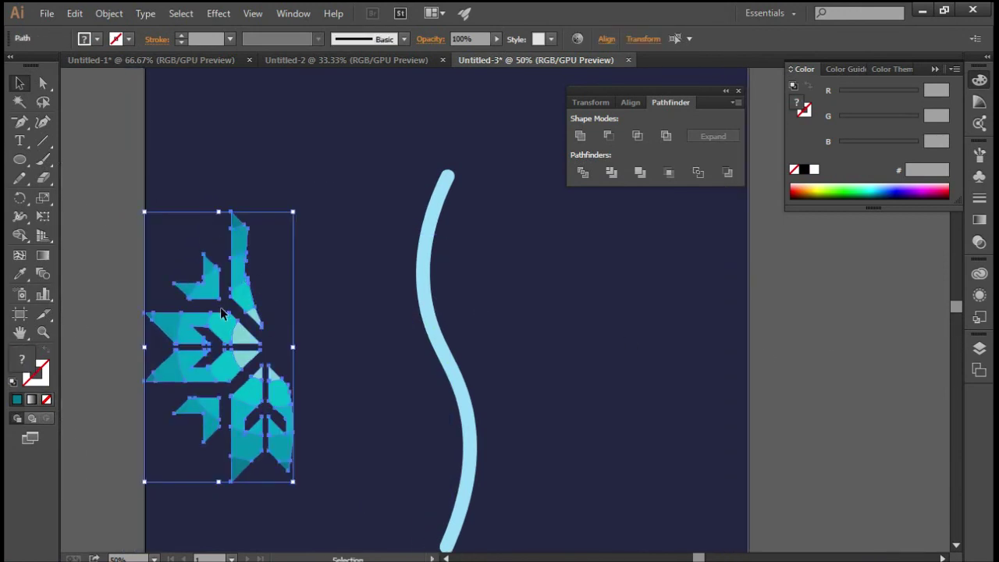
Step: Group the blue half-snowflake pieces and place the group against the left side of the S curve, centred vertically on the artboard
{"action": "left_click", "coordinate": [110, 14]}
{"action": "left_click", "coordinate": [172, 69]}
{"action": "left_click", "coordinate": [273, 193]}
{"action": "left_click_drag", "start_coordinate": [246, 265], "coordinate": [395, 290]}
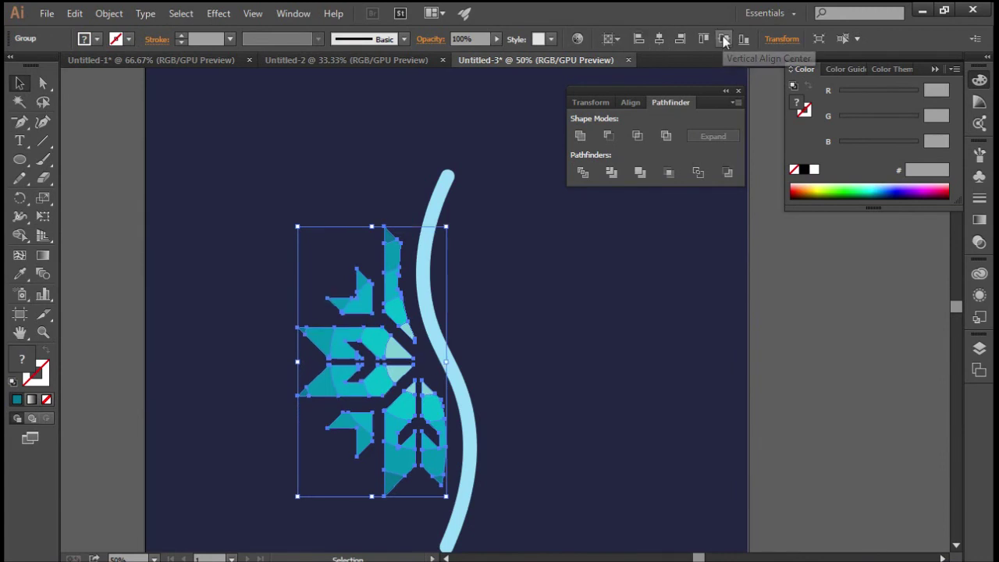
{"action": "left_click", "coordinate": [538, 397]}
{"action": "left_click", "coordinate": [467, 395]}
{"action": "left_click", "coordinate": [551, 388]}
Step: Make the hidden half-sun group visible again
{"action": "scroll", "coordinate": [576, 379], "scroll_direction": "down", "scroll_amount": 1}
{"action": "left_click", "coordinate": [475, 311]}
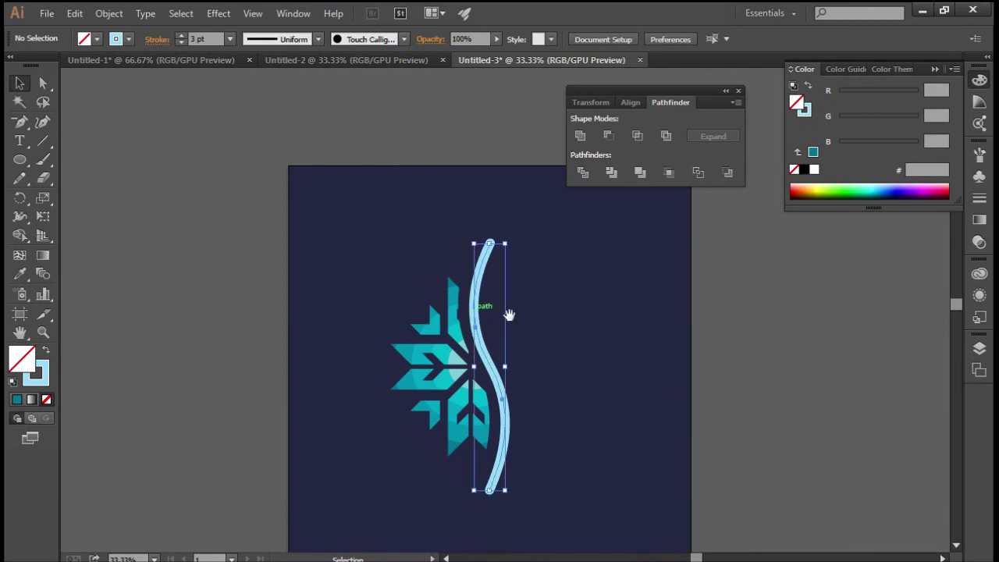
{"action": "left_click", "coordinate": [980, 349]}
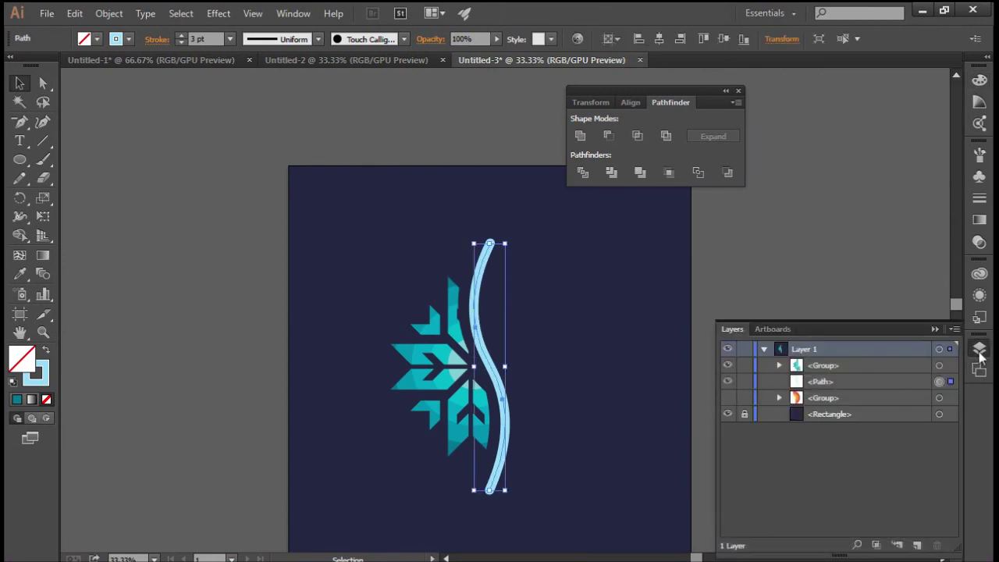
{"action": "left_click", "coordinate": [727, 397]}
Step: Nudge the half-sun group slightly on the right side of the S curve
{"action": "left_click", "coordinate": [616, 383]}
{"action": "left_click", "coordinate": [557, 357]}
{"action": "left_click_drag", "start_coordinate": [557, 357], "coordinate": [564, 361]}
{"action": "left_click", "coordinate": [616, 362]}
{"action": "left_click_drag", "start_coordinate": [635, 473], "coordinate": [343, 220]}
{"action": "left_click", "coordinate": [693, 279]}
Step: Review the finished composition of half-snowflake, S curve and half-sun on the dark blue artboard
{"action": "left_click_drag", "start_coordinate": [688, 274], "coordinate": [511, 234]}
{"action": "scroll", "coordinate": [512, 232], "scroll_direction": "down", "scroll_amount": 2}
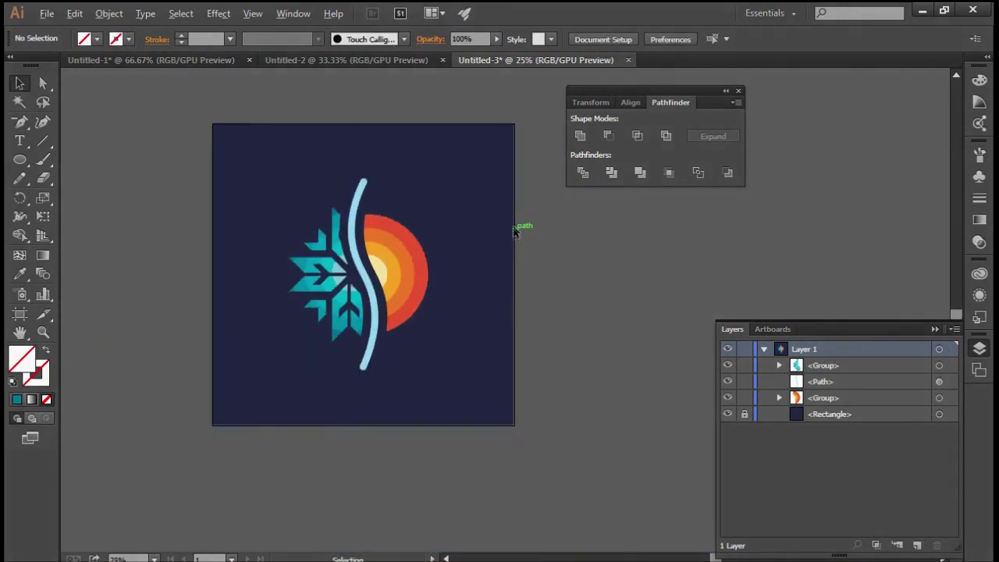
{"action": "scroll", "coordinate": [513, 232], "scroll_direction": "down", "scroll_amount": 1}
{"action": "scroll", "coordinate": [532, 248], "scroll_direction": "up", "scroll_amount": 3}
{"action": "scroll", "coordinate": [427, 275], "scroll_direction": "down", "scroll_amount": 2}
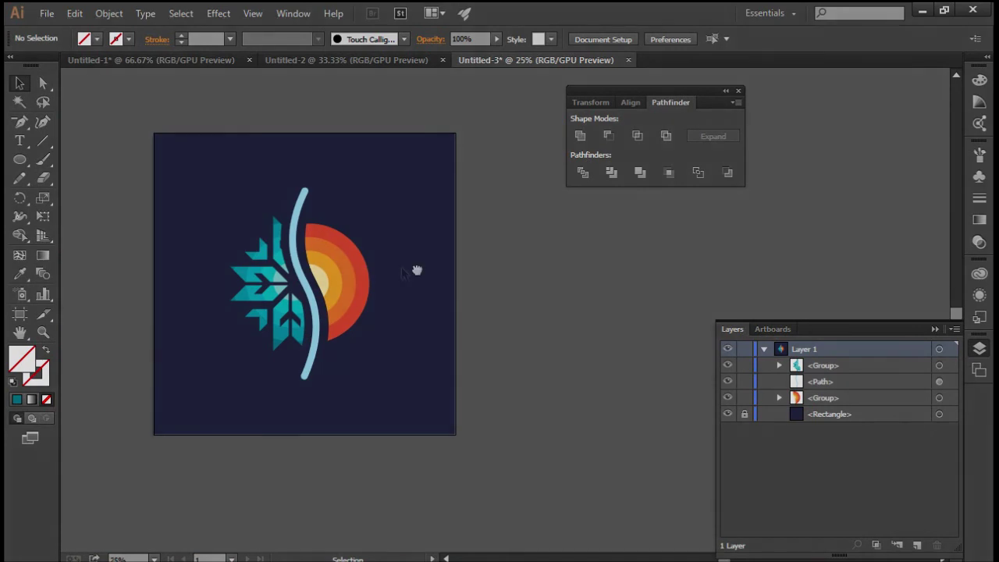
{"action": "left_click_drag", "start_coordinate": [417, 270], "coordinate": [439, 278]}
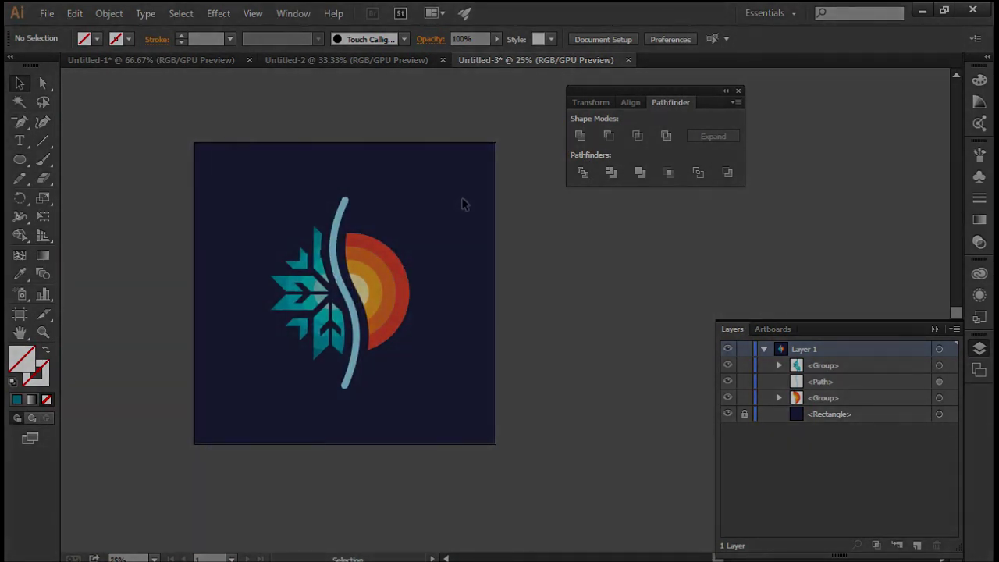
{"action": "left_click_drag", "start_coordinate": [504, 424], "coordinate": [491, 434]}
{"action": "left_click", "coordinate": [520, 260]}
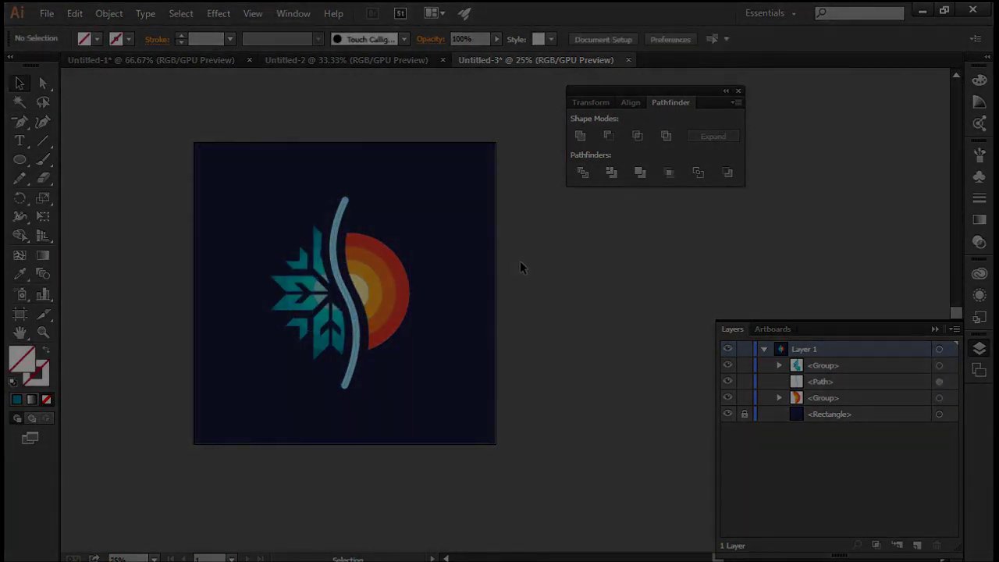